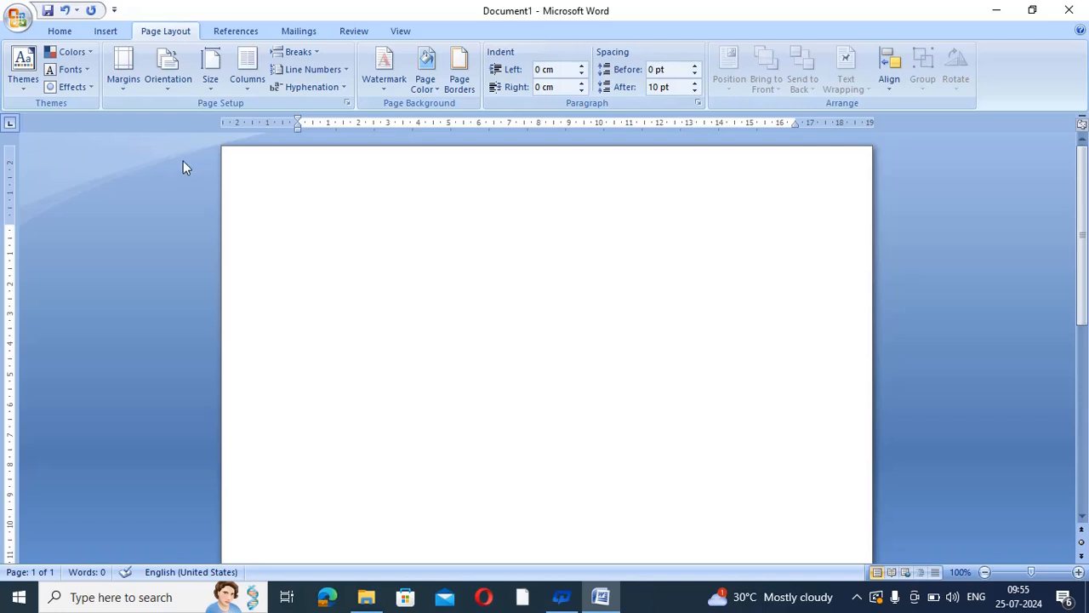
Browse the Margins and Size presets without changing them, then bring up the Orientation choices
{"action": "left_click", "coordinate": [117, 74]}
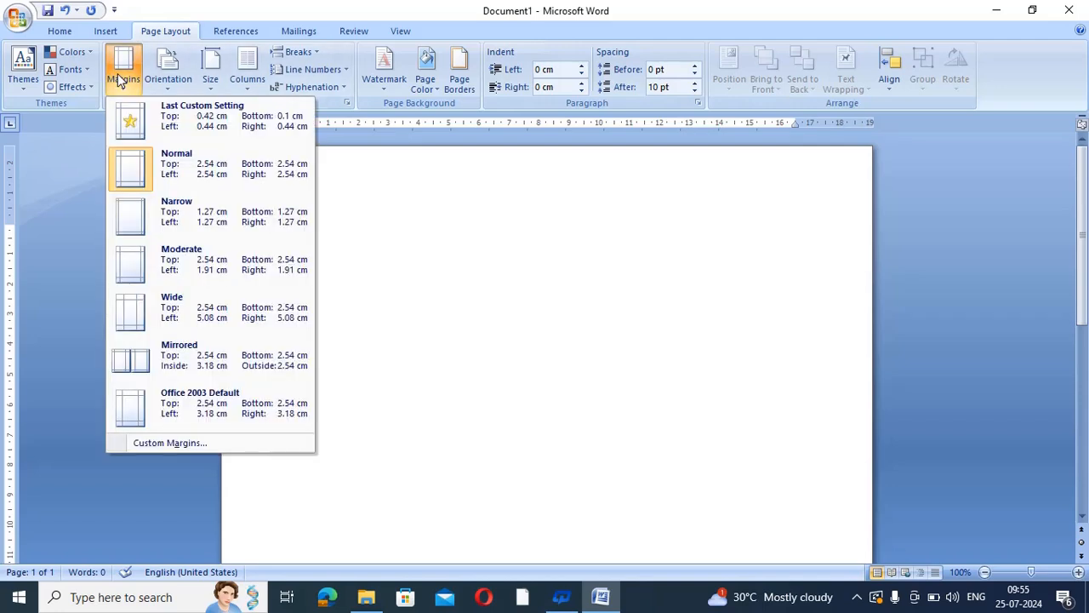
{"action": "left_click", "coordinate": [208, 77]}
{"action": "left_click", "coordinate": [209, 72]}
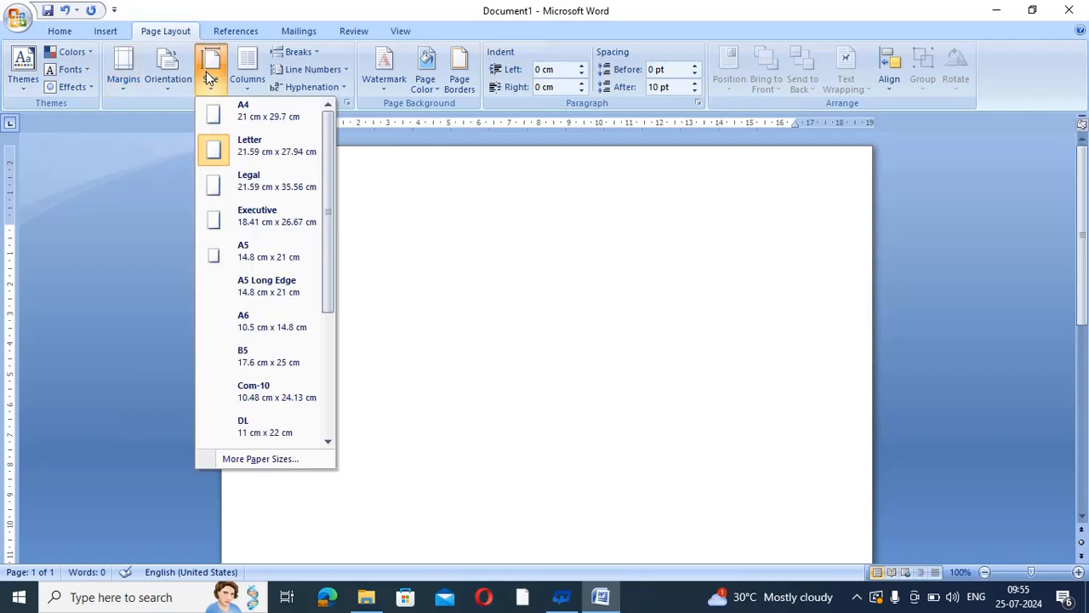
{"action": "left_click", "coordinate": [429, 204]}
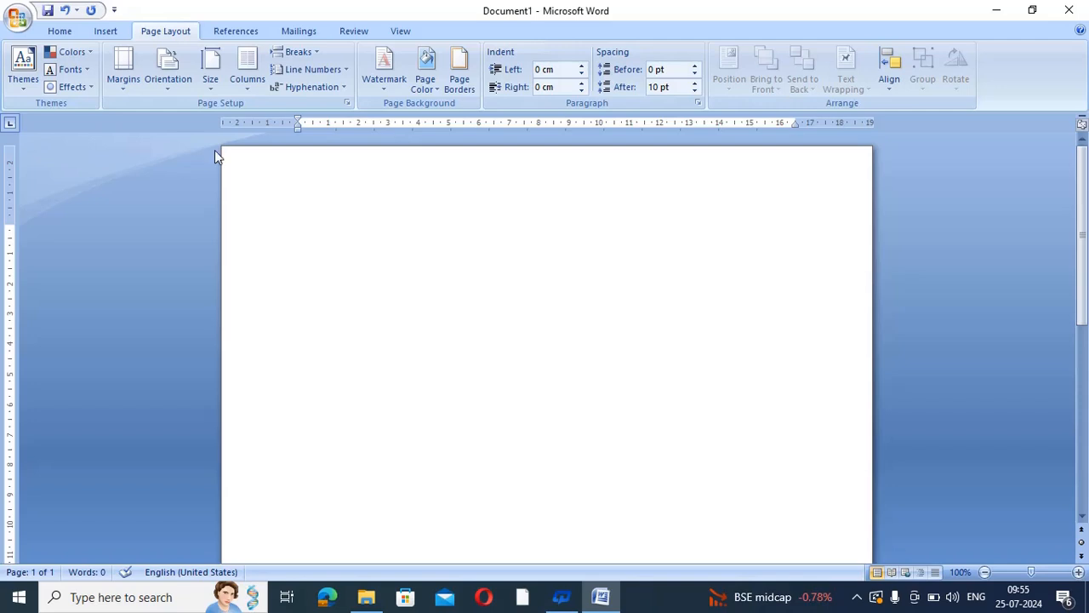
{"action": "left_click", "coordinate": [176, 85]}
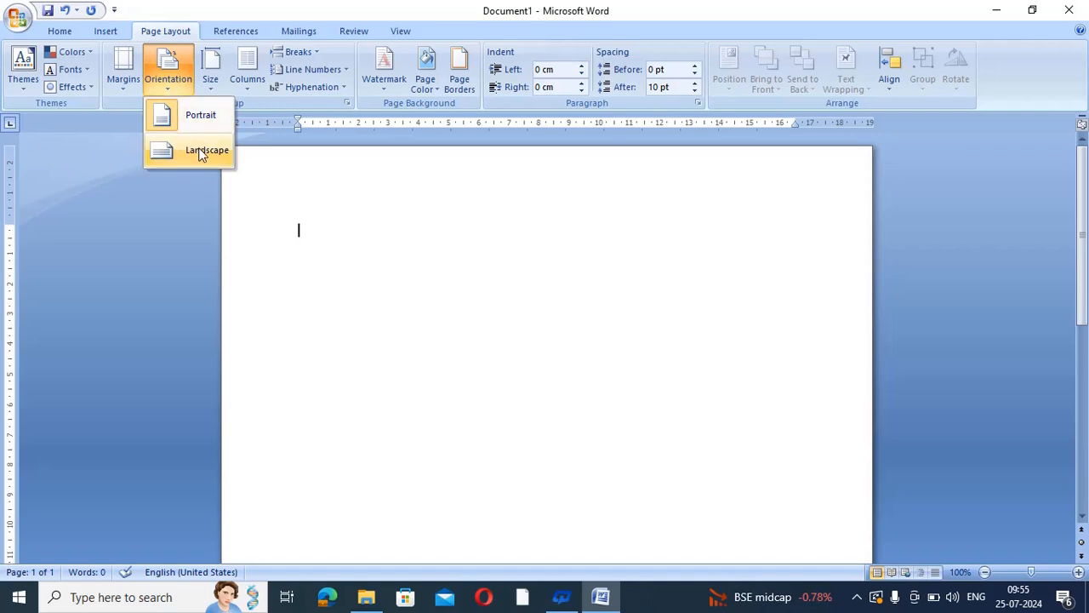
Keep the blank page in Portrait orientation and dismiss the Orientation menu
{"action": "left_click", "coordinate": [199, 116]}
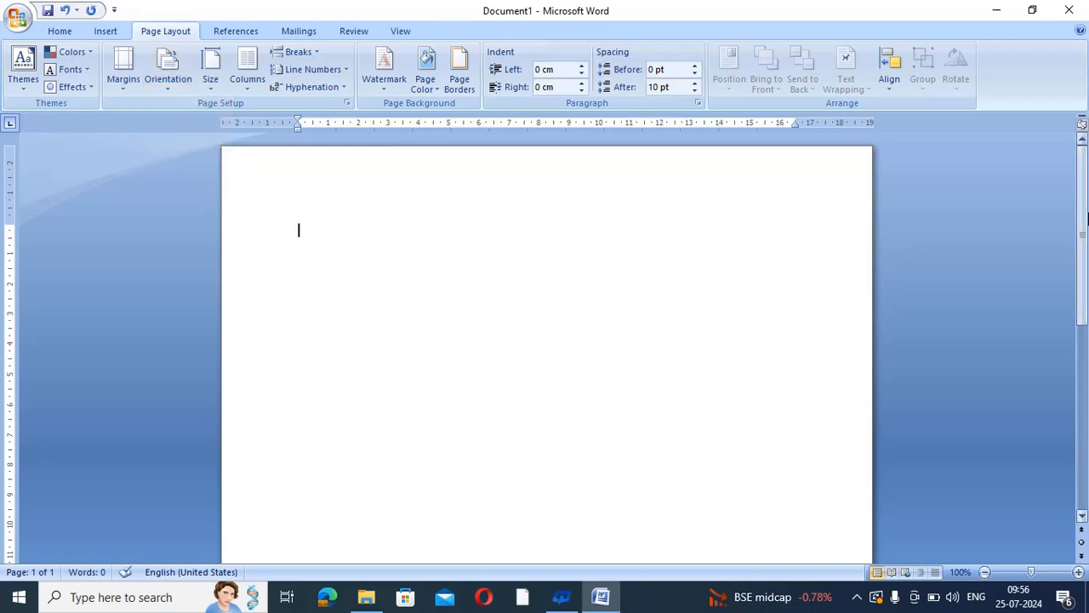
{"action": "mouse_move", "coordinate": [1082, 281]}
{"action": "left_mouse_down"}
{"action": "mouse_move", "coordinate": [1087, 463]}
{"action": "mouse_move", "coordinate": [1087, 264]}
{"action": "left_mouse_up"}
{"action": "left_click", "coordinate": [163, 77]}
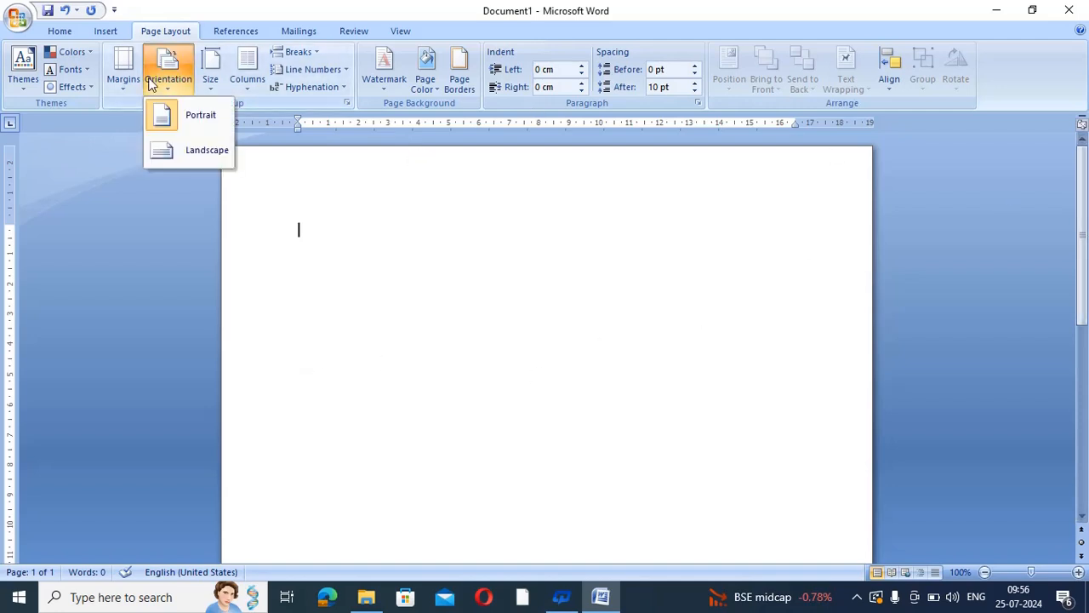
{"action": "left_click", "coordinate": [586, 309]}
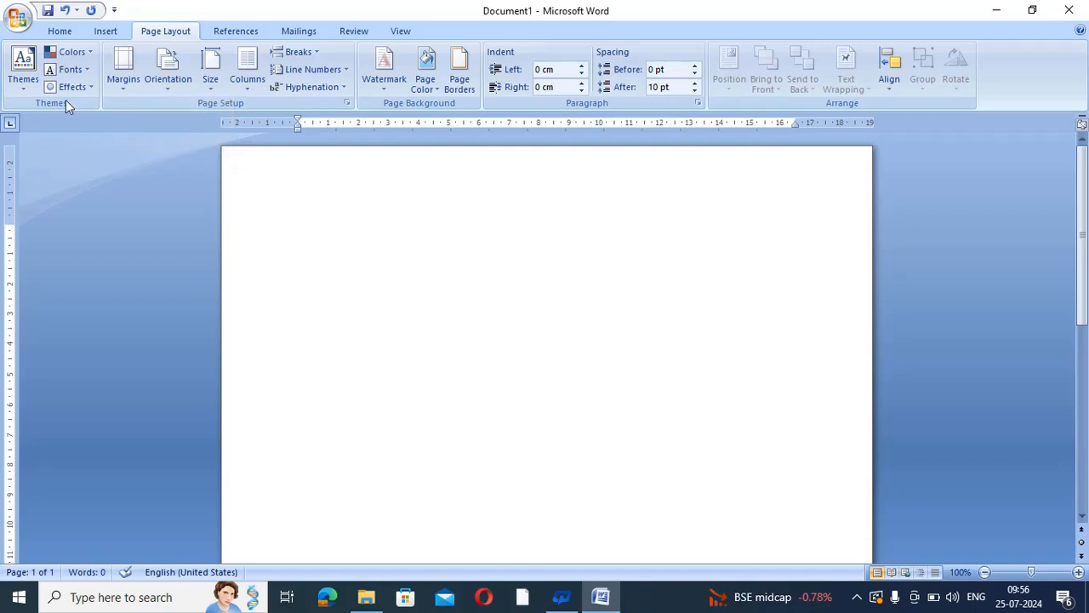
{"action": "left_click_drag", "start_coordinate": [1087, 159], "coordinate": [1087, 189]}
{"action": "left_click", "coordinate": [17, 17]}
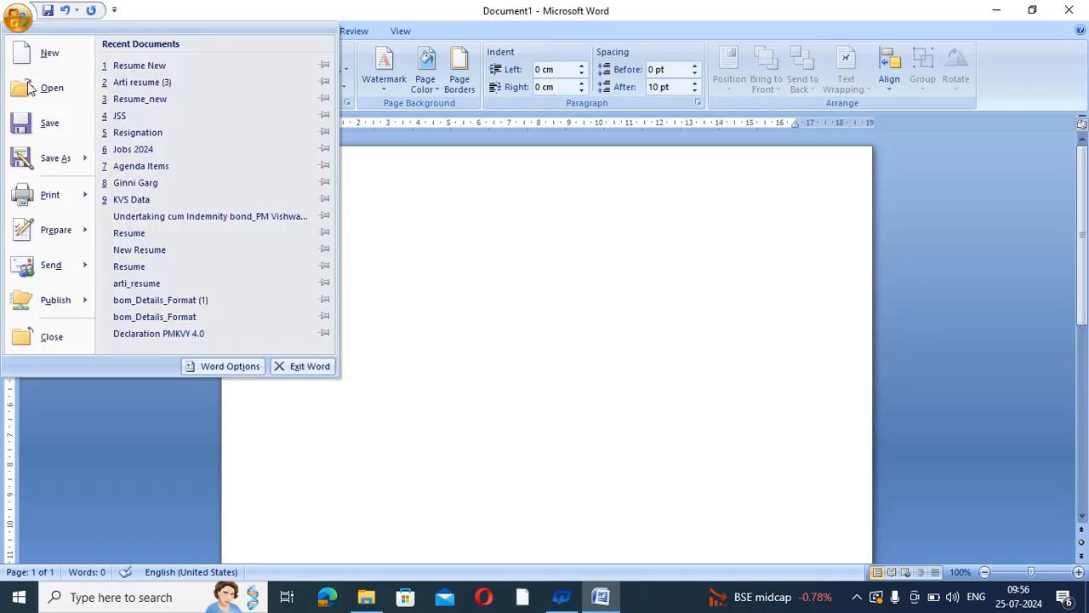
{"action": "mouse_move", "coordinate": [52, 197]}
{"action": "left_click", "coordinate": [201, 145]}
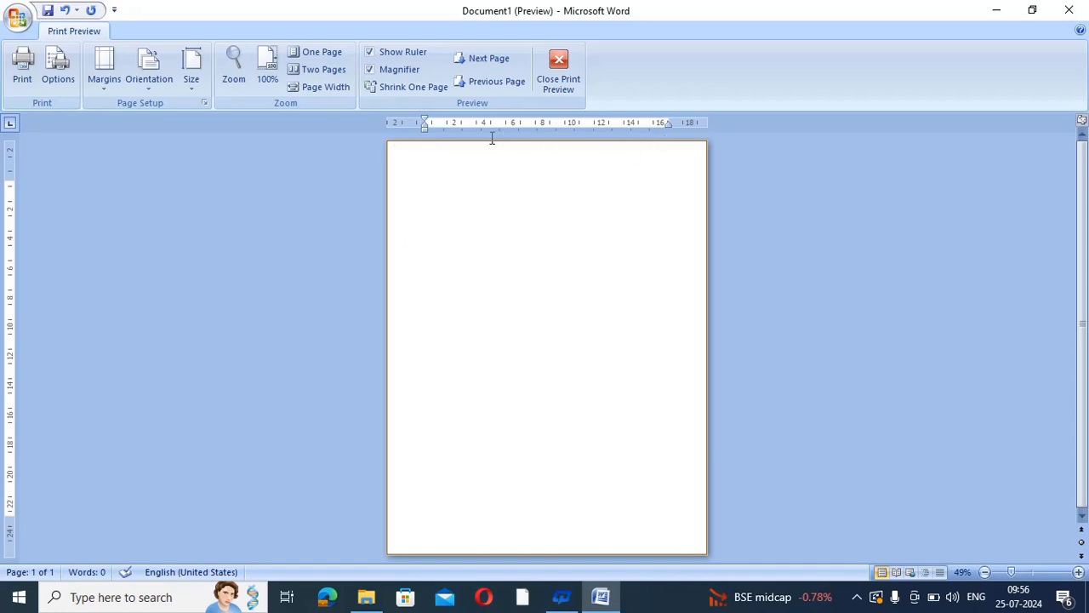
{"action": "left_click", "coordinate": [561, 68]}
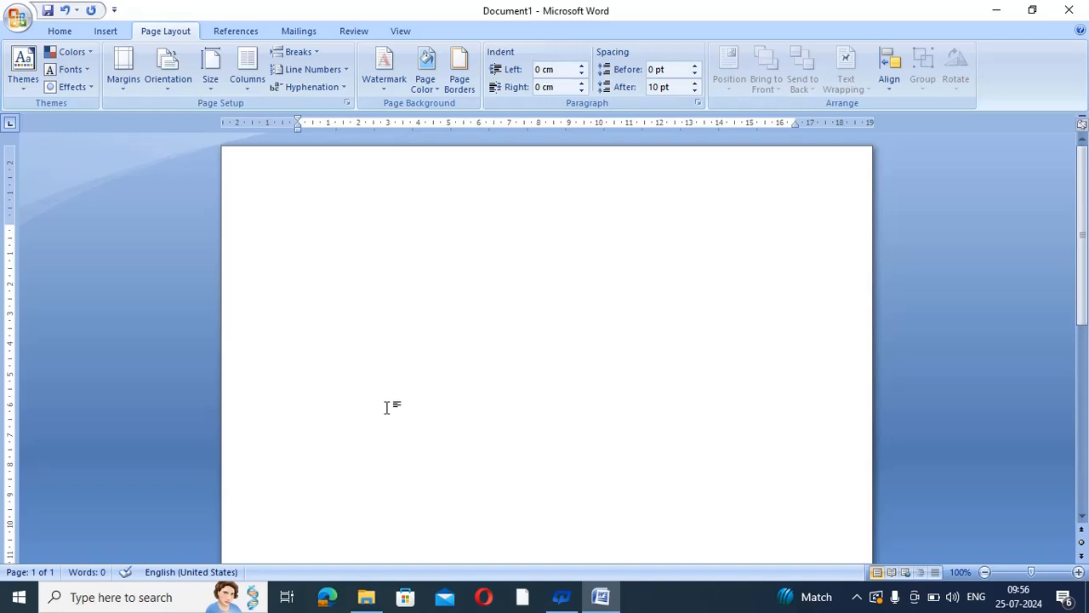
{"action": "left_click", "coordinate": [168, 68]}
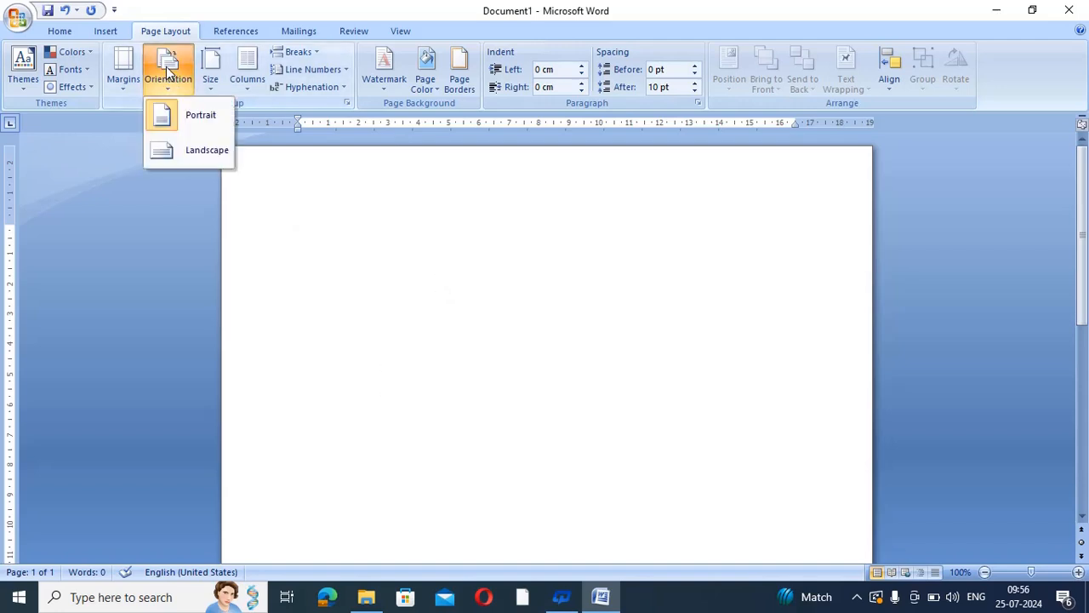
{"action": "left_click", "coordinate": [199, 153]}
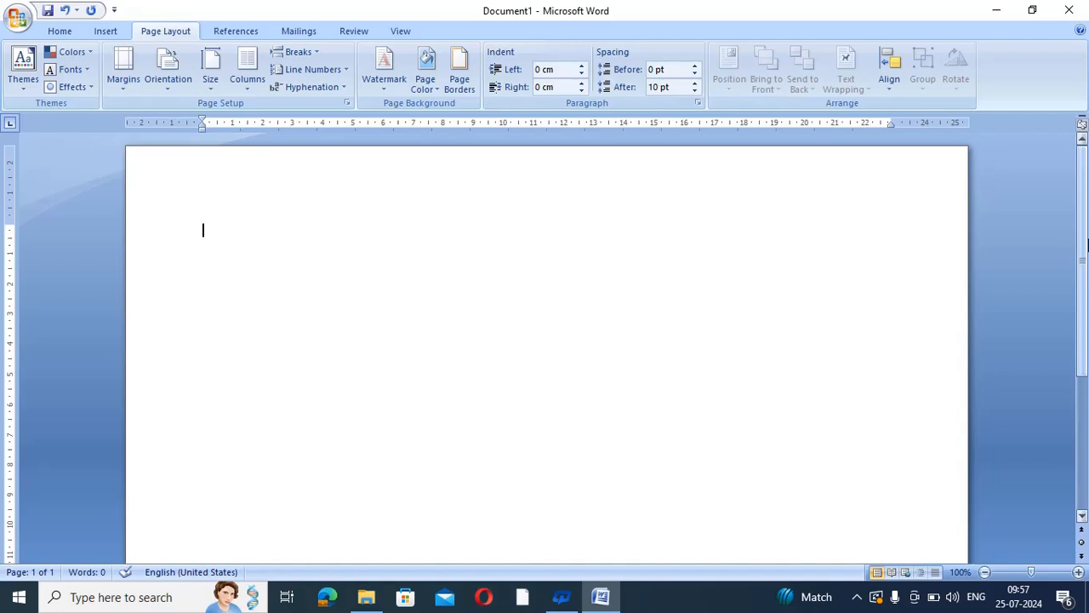
{"action": "scroll", "coordinate": [1086, 245], "scroll_direction": "down", "scroll_amount": 5}
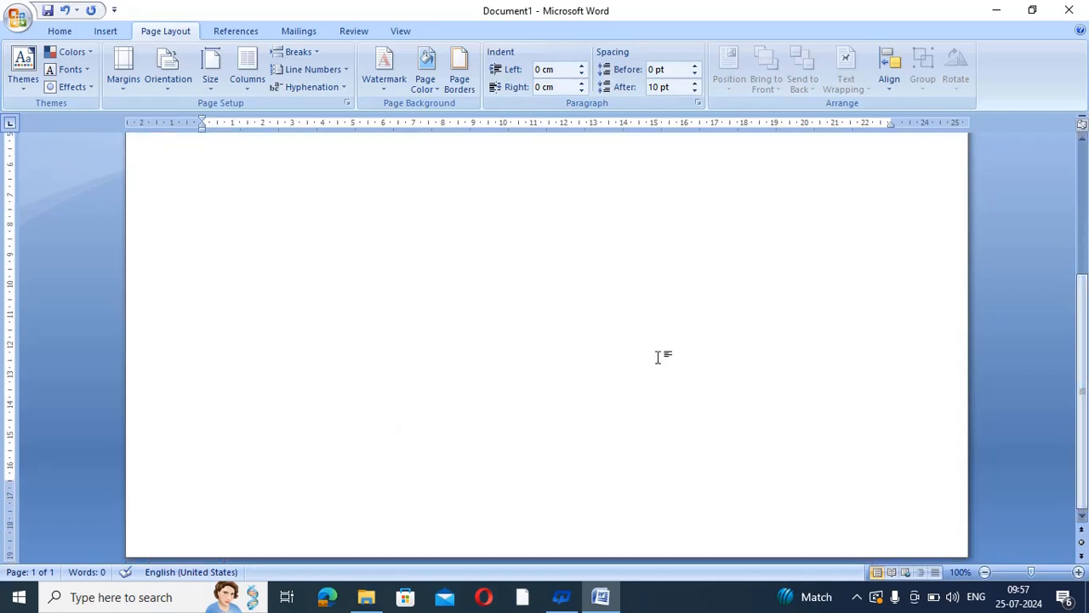
{"action": "scroll", "coordinate": [596, 323], "scroll_direction": "up", "scroll_amount": 5}
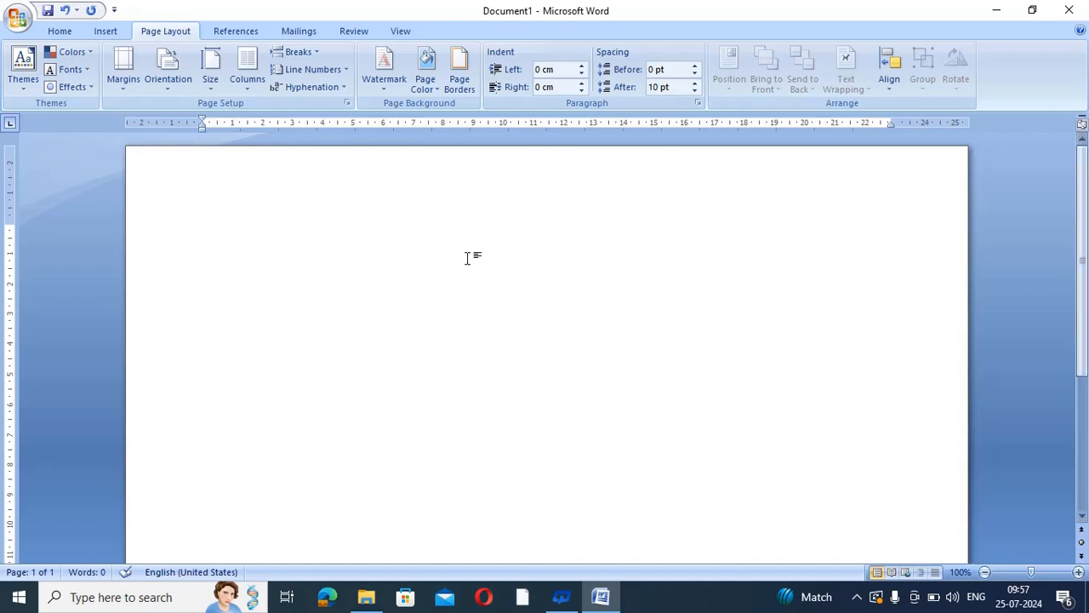
{"action": "mouse_move", "coordinate": [1087, 207]}
{"action": "left_mouse_down"}
{"action": "mouse_move", "coordinate": [1088, 353]}
{"action": "mouse_move", "coordinate": [1085, 201]}
{"action": "left_mouse_up"}
{"action": "left_click", "coordinate": [170, 88]}
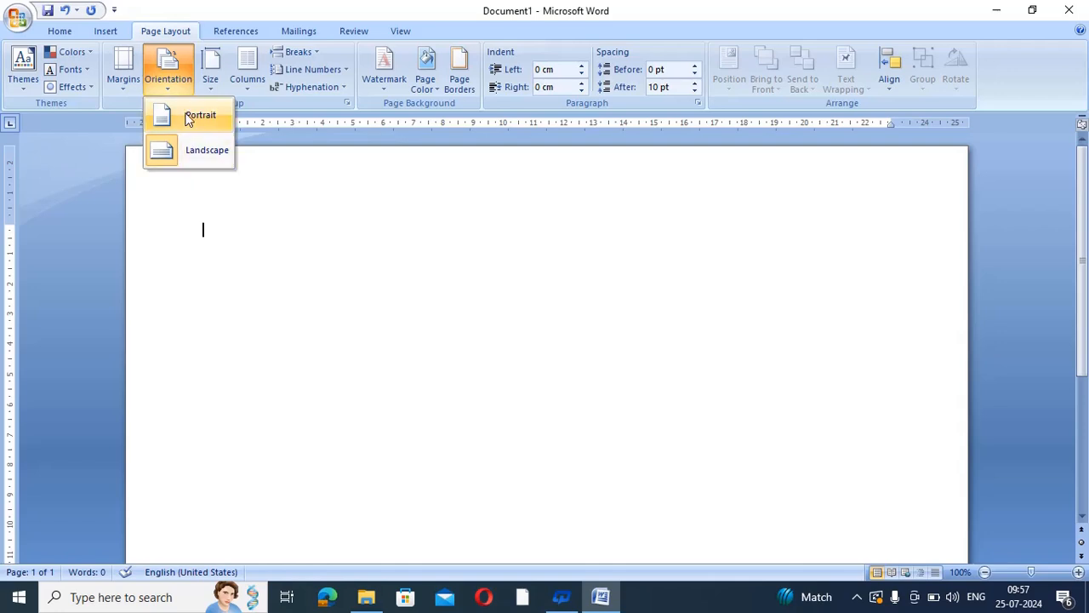
{"action": "left_click", "coordinate": [201, 125]}
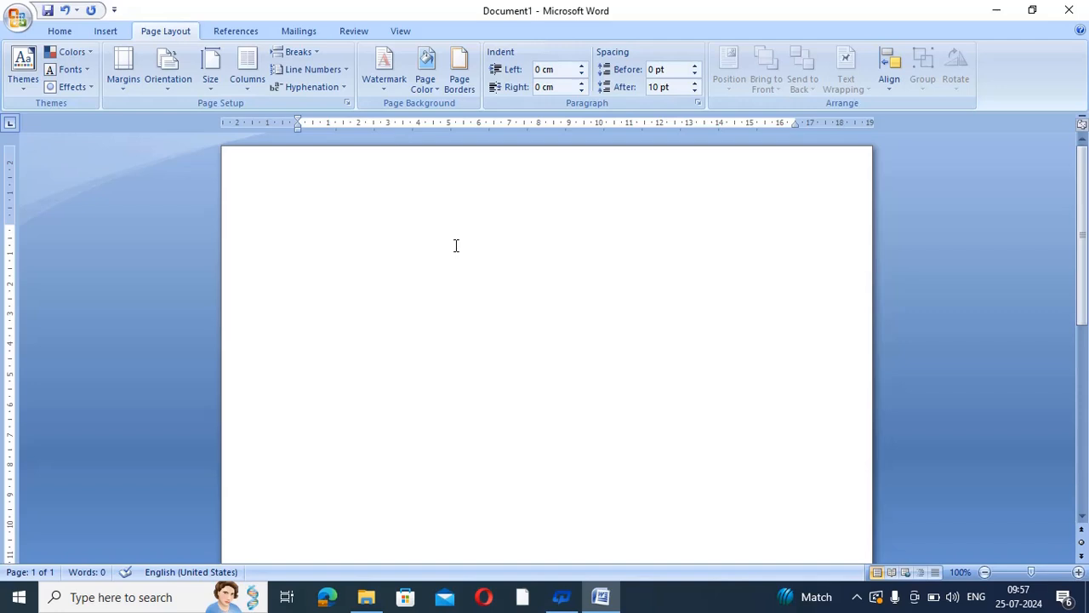
Type =rand and enlarge it to 18 point with Grow Font
{"action": "type", "text": "=rand ("}
{"action": "left_click_drag", "start_coordinate": [297, 229], "coordinate": [360, 231]}
{"action": "left_click", "coordinate": [62, 35]}
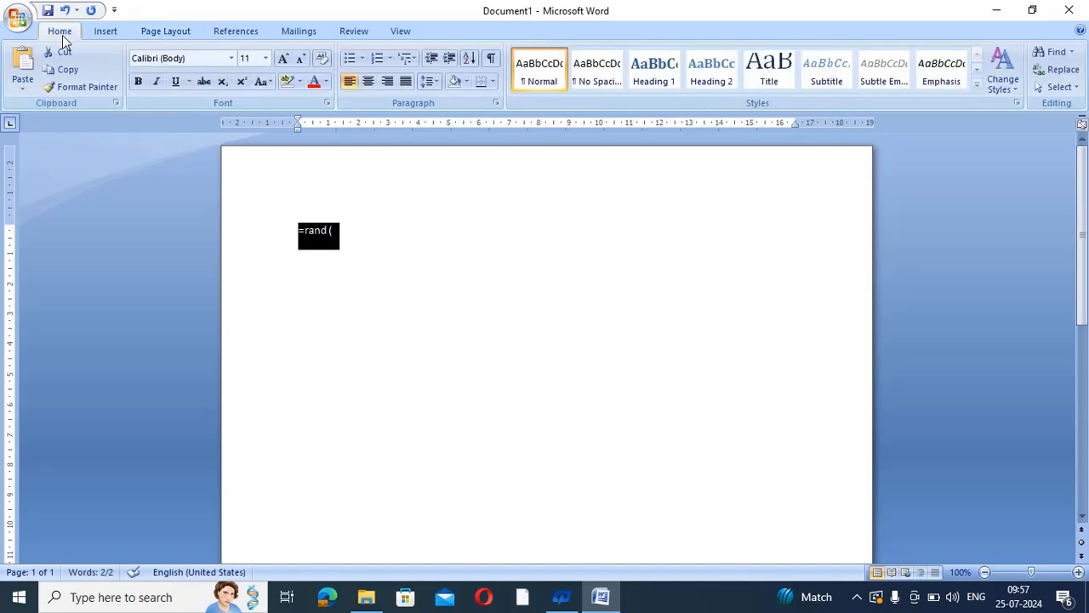
{"action": "left_click", "coordinate": [283, 58]}
{"action": "left_click", "coordinate": [282, 58]}
{"action": "left_click", "coordinate": [282, 58]}
{"action": "left_click", "coordinate": [282, 58]}
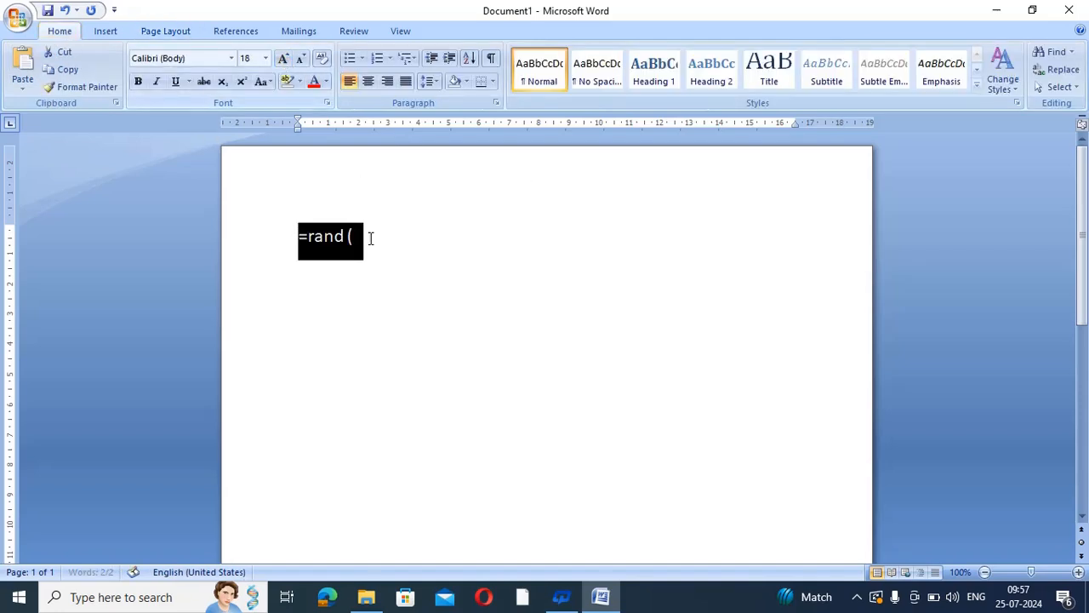
{"action": "left_click", "coordinate": [370, 239]}
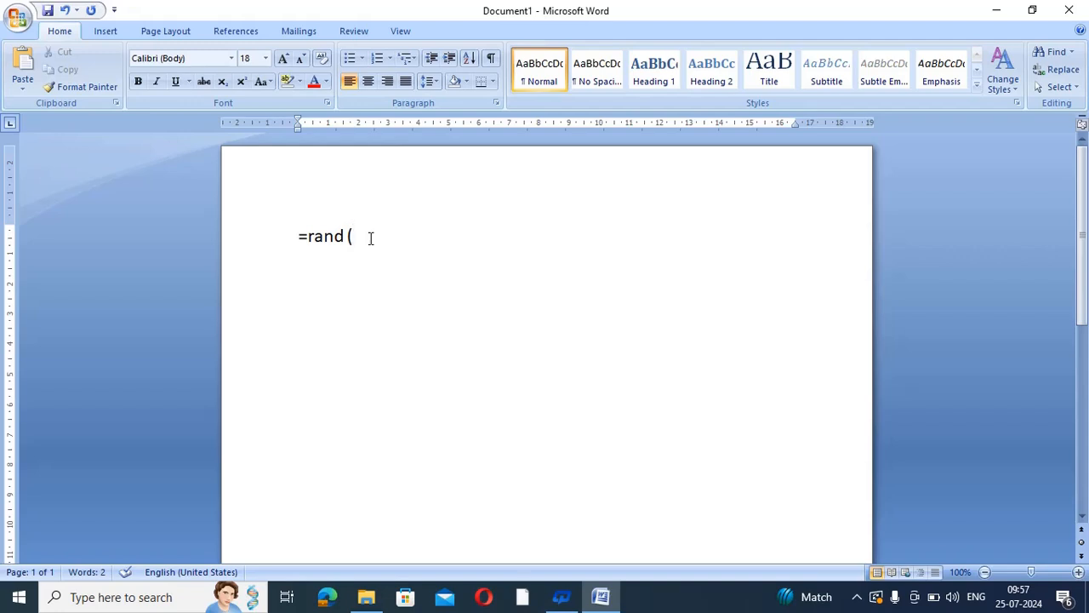
Complete the formula as =rand(3,3) and expand it into three sample paragraphs
{"action": "type", "text": "3,3)"}
{"action": "double_click", "coordinate": [357, 237]}
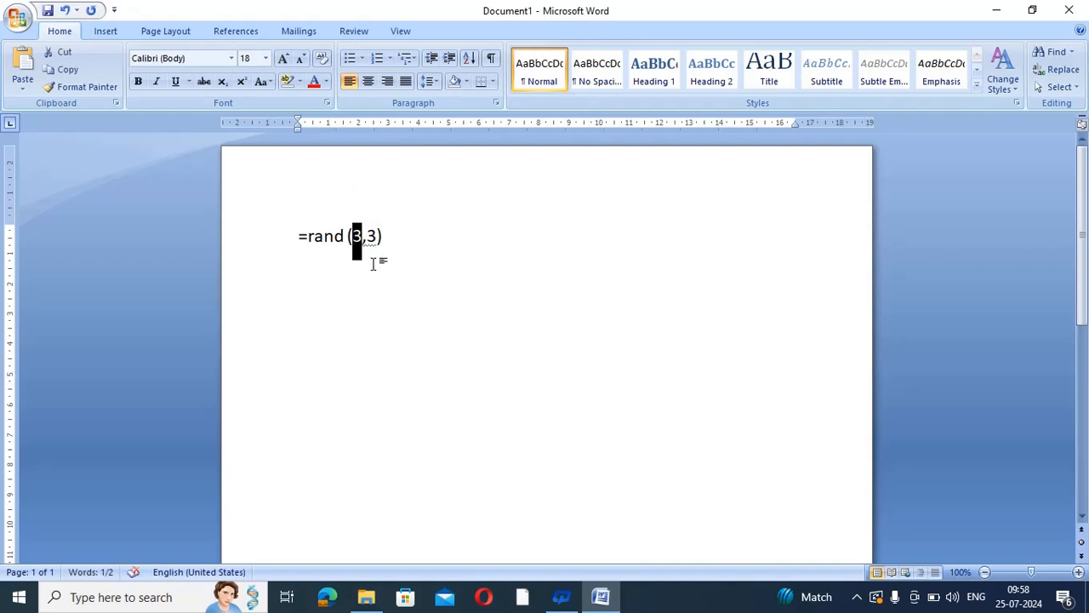
{"action": "left_click", "coordinate": [373, 255]}
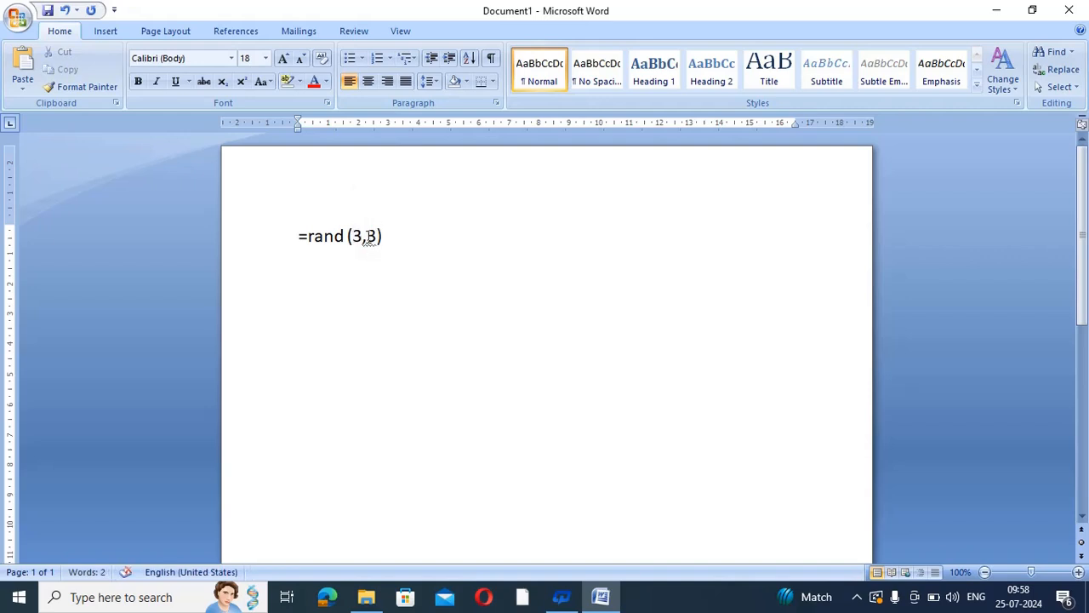
{"action": "double_click", "coordinate": [369, 239]}
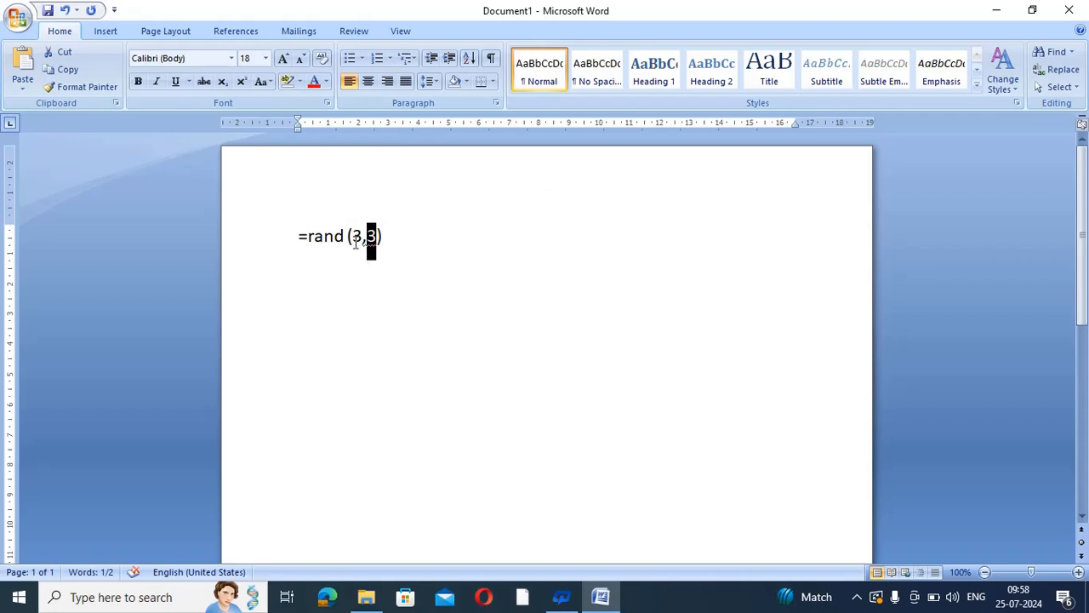
{"action": "left_click", "coordinate": [394, 239]}
{"action": "key", "text": "Return"}
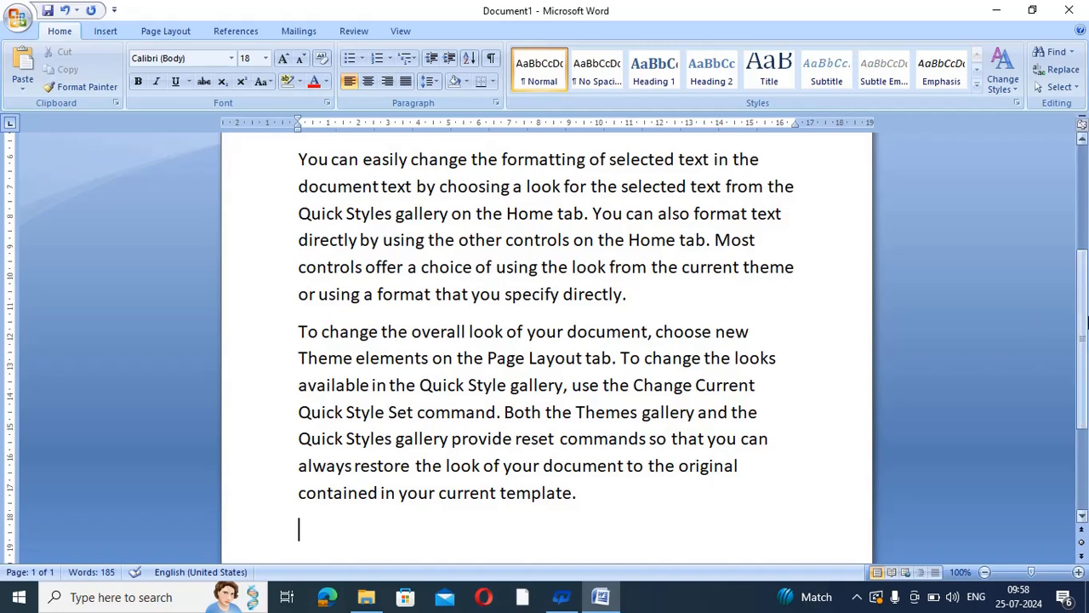
Select all the document text and set it to font size 12
{"action": "left_click_drag", "start_coordinate": [1086, 323], "coordinate": [1086, 208]}
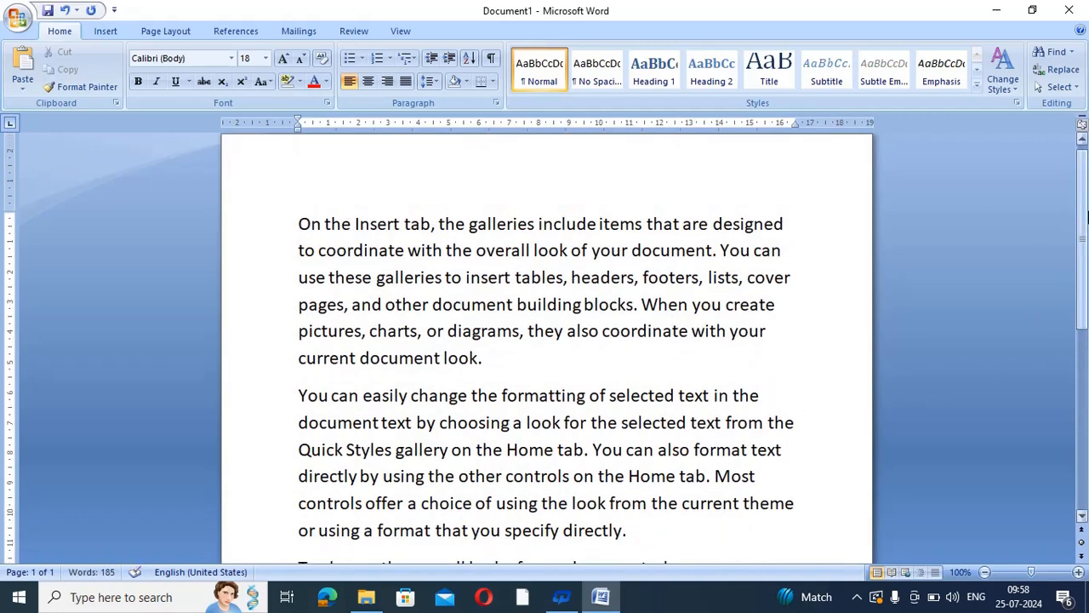
{"action": "mouse_move", "coordinate": [1086, 217]}
{"action": "left_mouse_down"}
{"action": "mouse_move", "coordinate": [1087, 323]}
{"action": "mouse_move", "coordinate": [1087, 208]}
{"action": "left_mouse_up"}
{"action": "left_click_drag", "start_coordinate": [304, 235], "coordinate": [577, 527]}
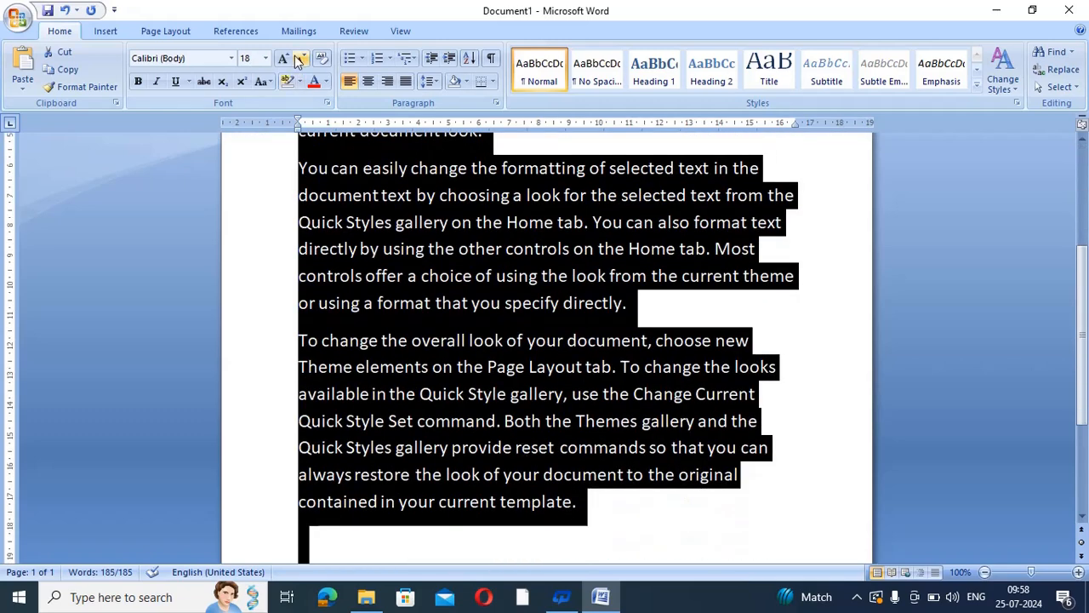
{"action": "left_click", "coordinate": [268, 61]}
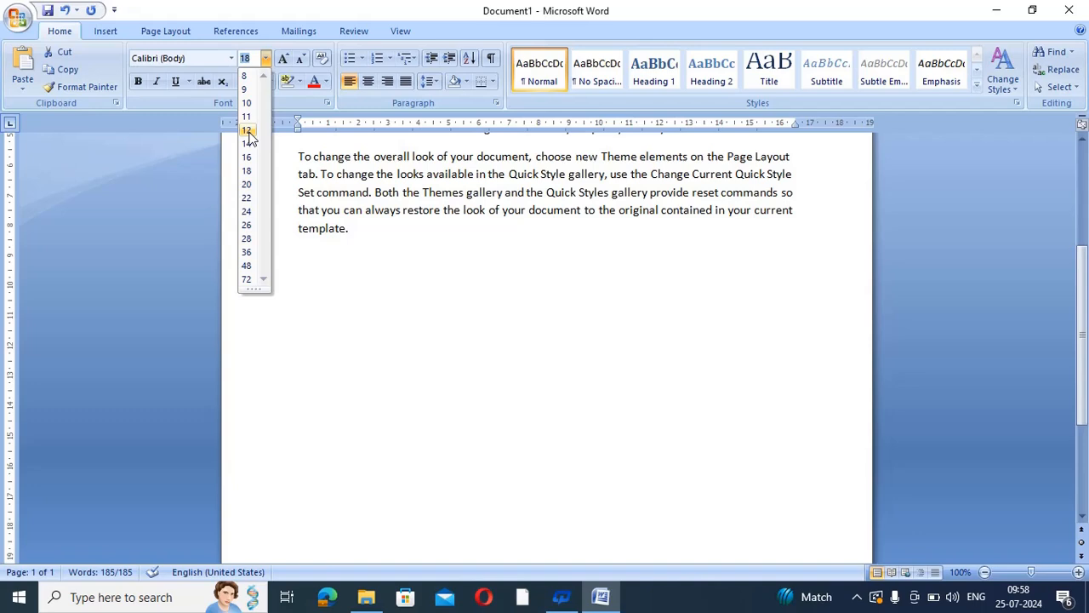
{"action": "left_click", "coordinate": [247, 131]}
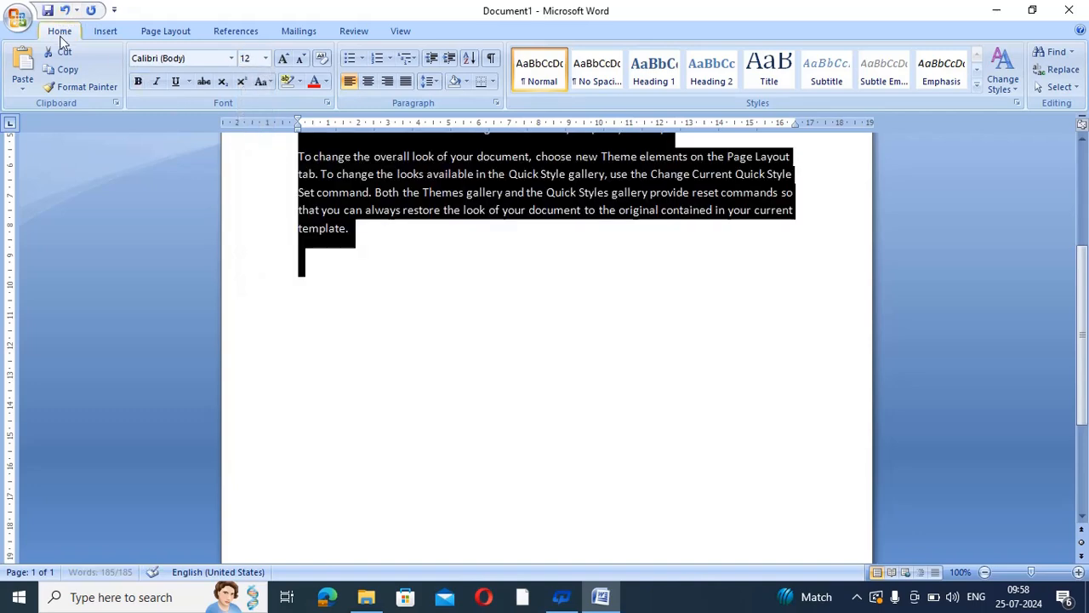
{"action": "left_click", "coordinate": [266, 58]}
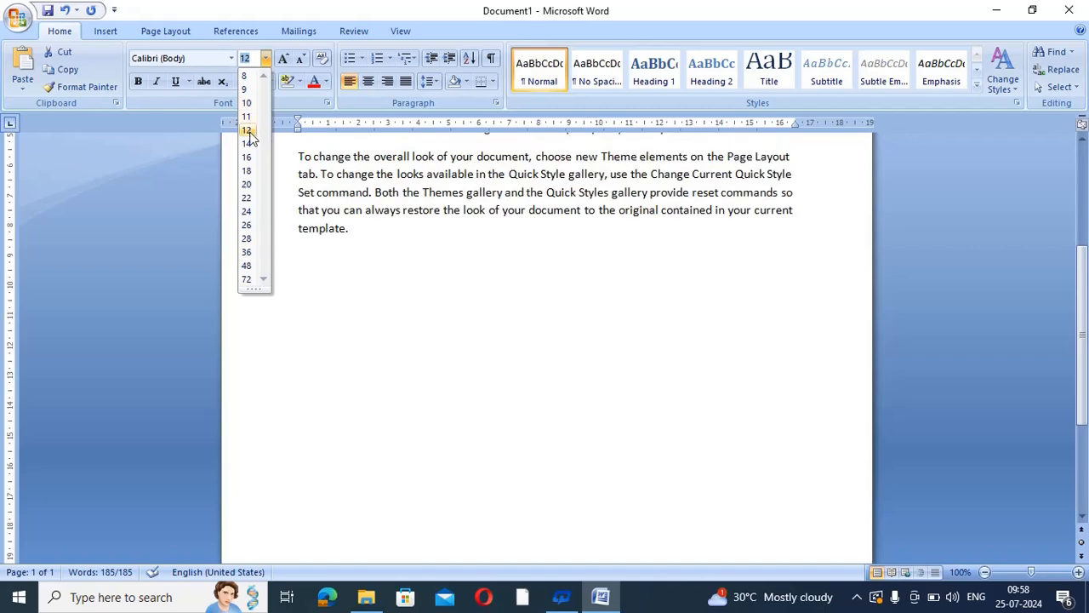
{"action": "key", "text": "ctrl+a"}
{"action": "left_click", "coordinate": [247, 135]}
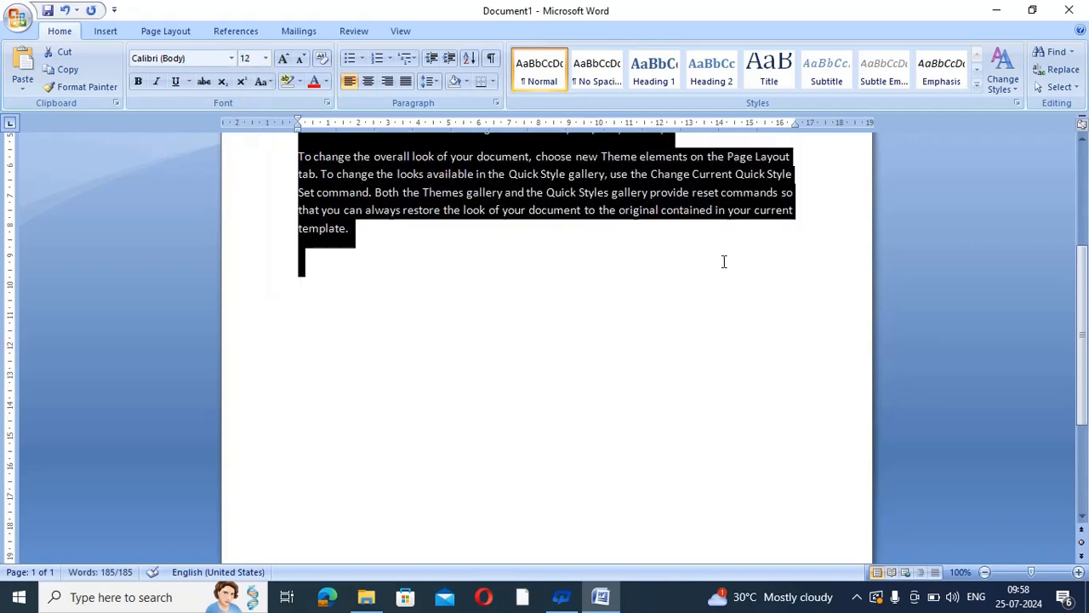
Place the cursor on the empty line below the last paragraph
{"action": "left_click_drag", "start_coordinate": [1087, 349], "coordinate": [1087, 255]}
{"action": "left_click", "coordinate": [405, 279]}
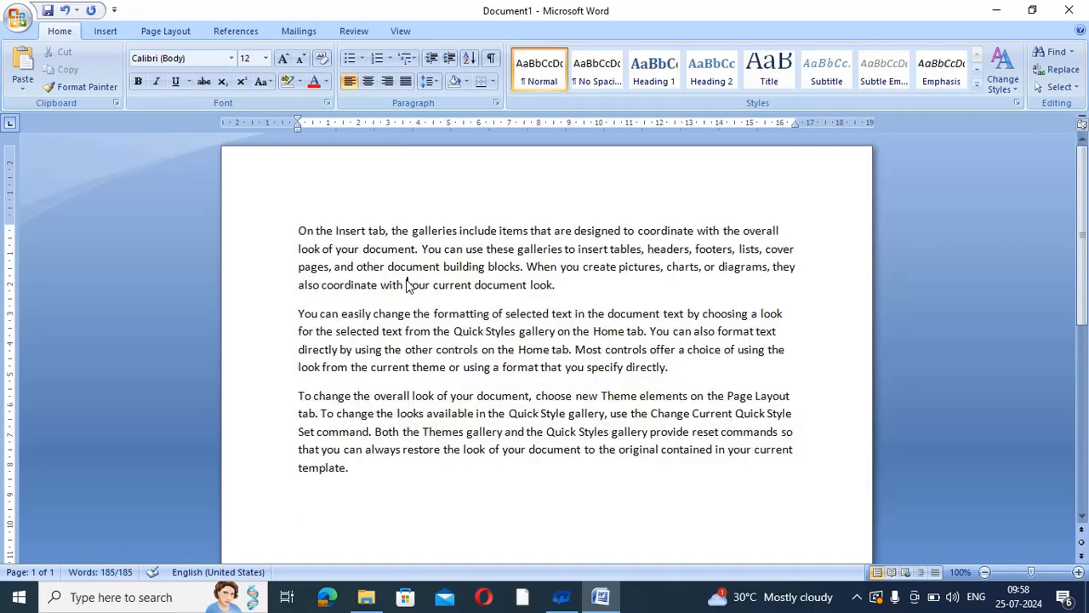
{"action": "left_click_drag", "start_coordinate": [299, 232], "coordinate": [391, 503]}
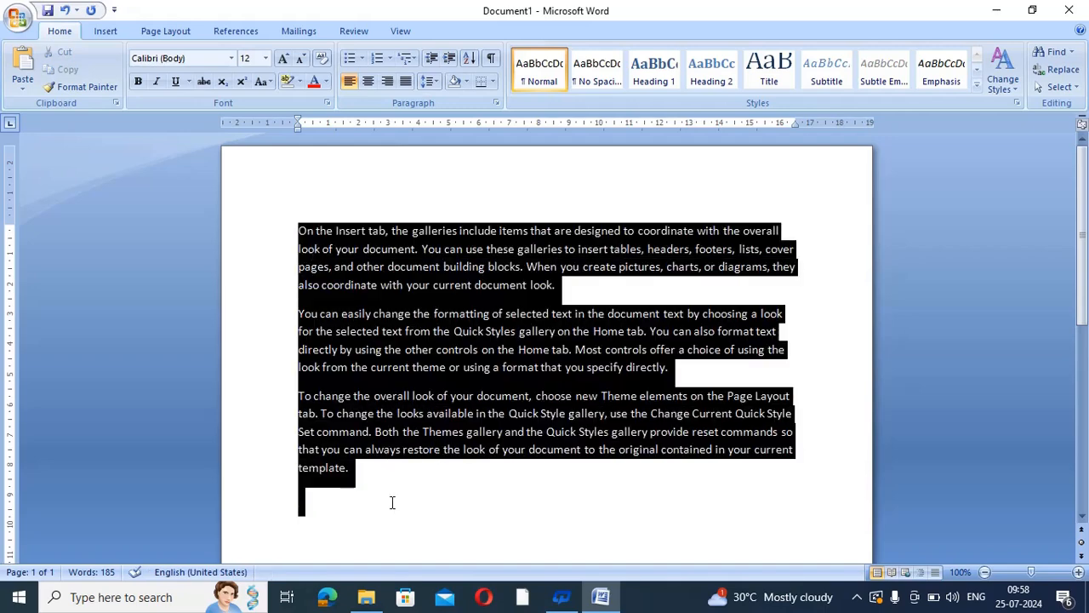
{"action": "left_click", "coordinate": [393, 502]}
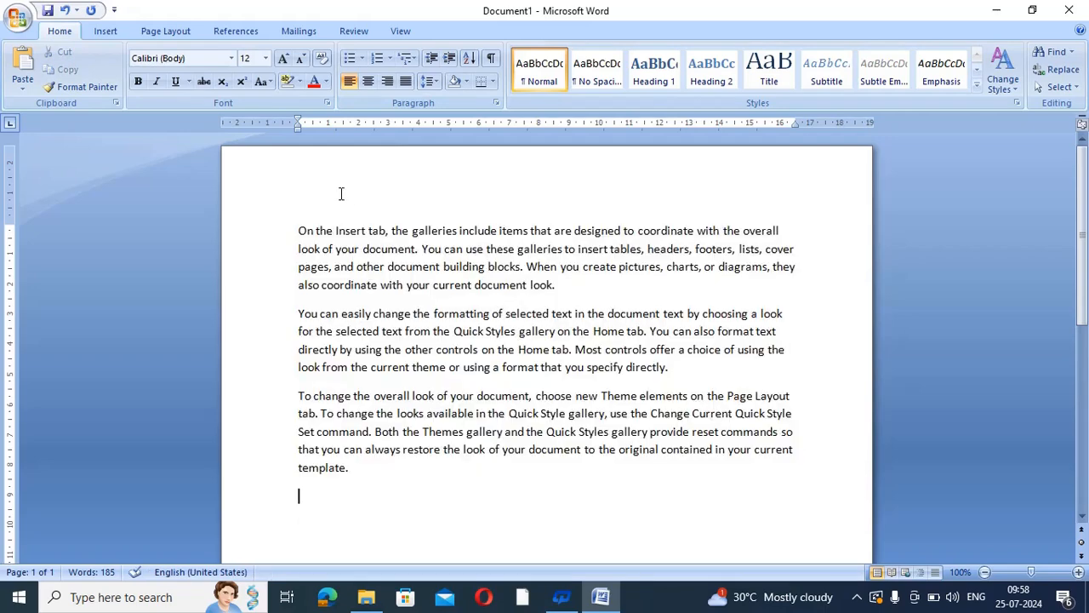
{"action": "left_click_drag", "start_coordinate": [1087, 208], "coordinate": [1088, 267]}
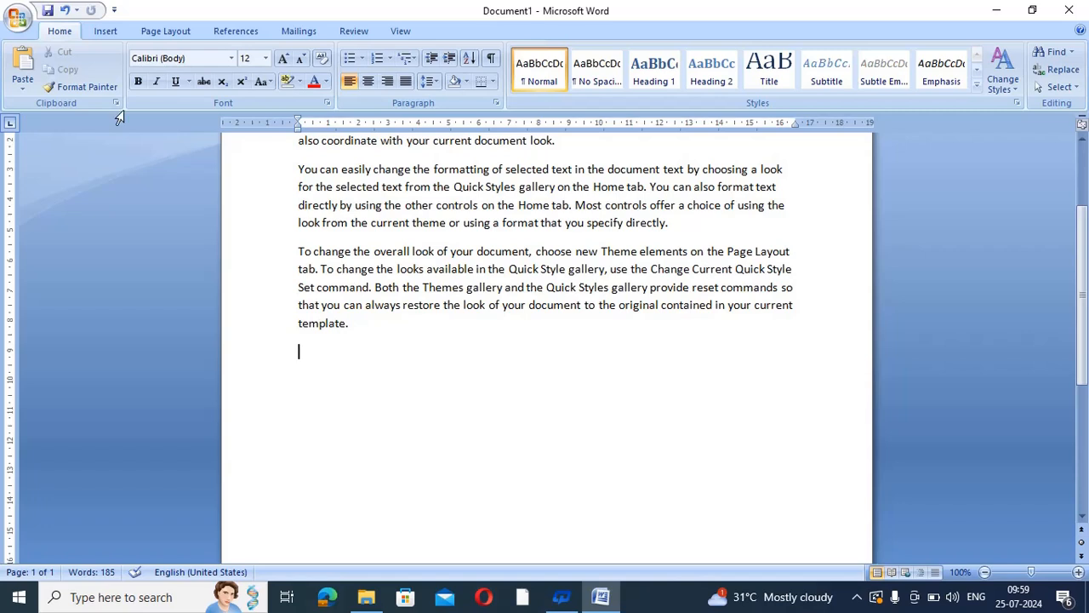
Insert an empty 8-column by 3-row table from the Insert tab's Table grid
{"action": "left_click", "coordinate": [108, 34]}
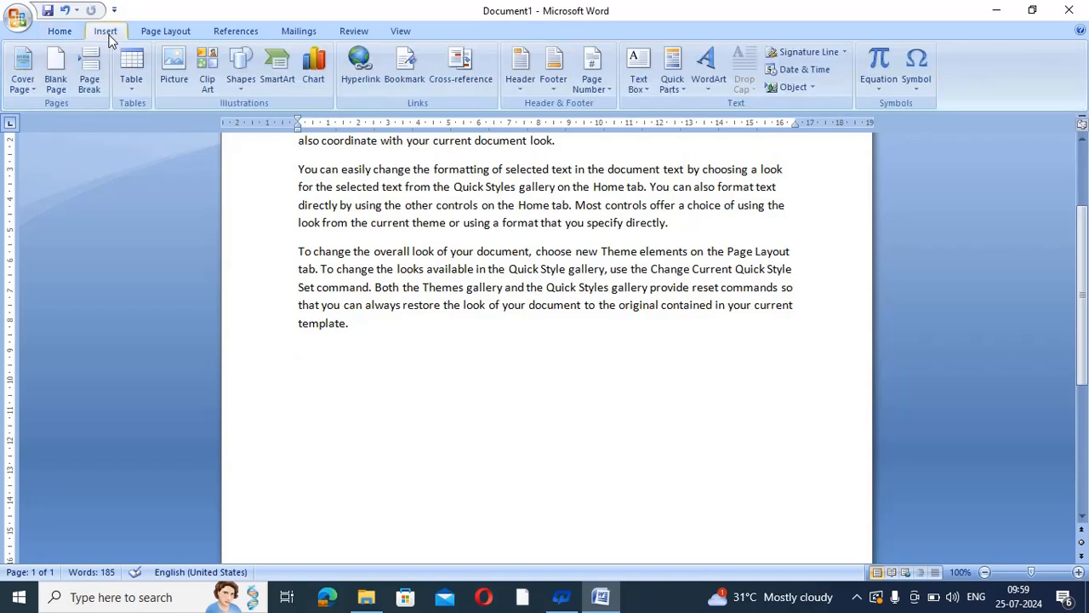
{"action": "left_click", "coordinate": [130, 85]}
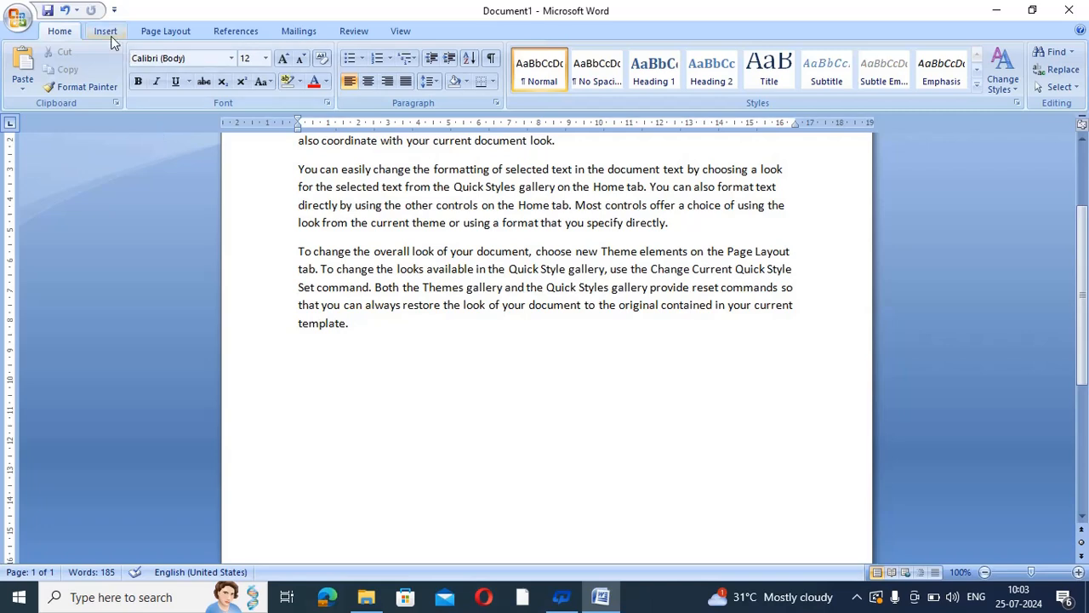
{"action": "left_click", "coordinate": [108, 34]}
{"action": "left_click", "coordinate": [131, 85]}
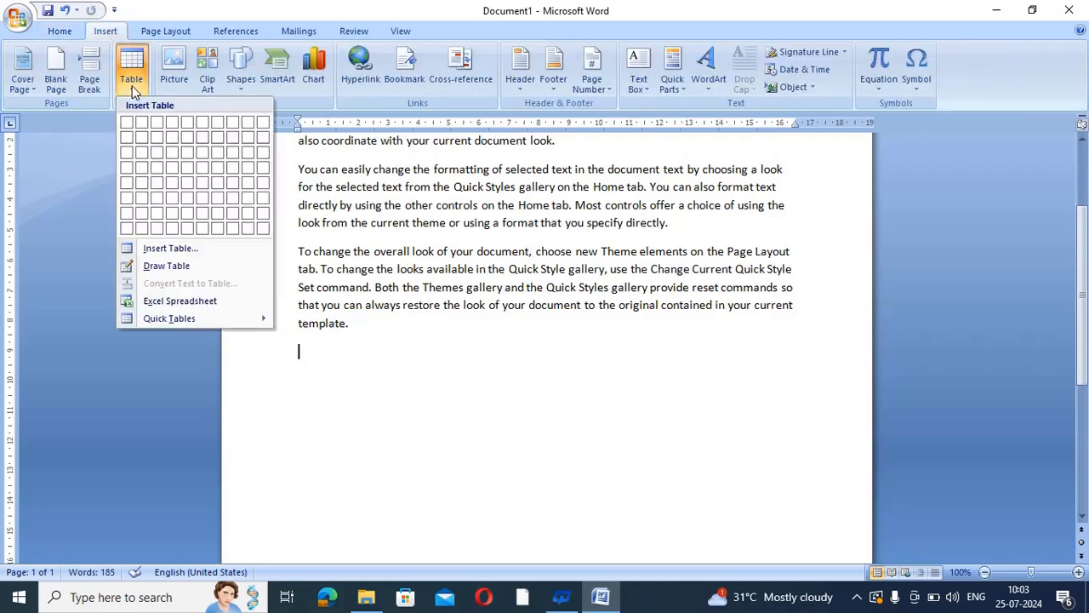
{"action": "left_click", "coordinate": [235, 157]}
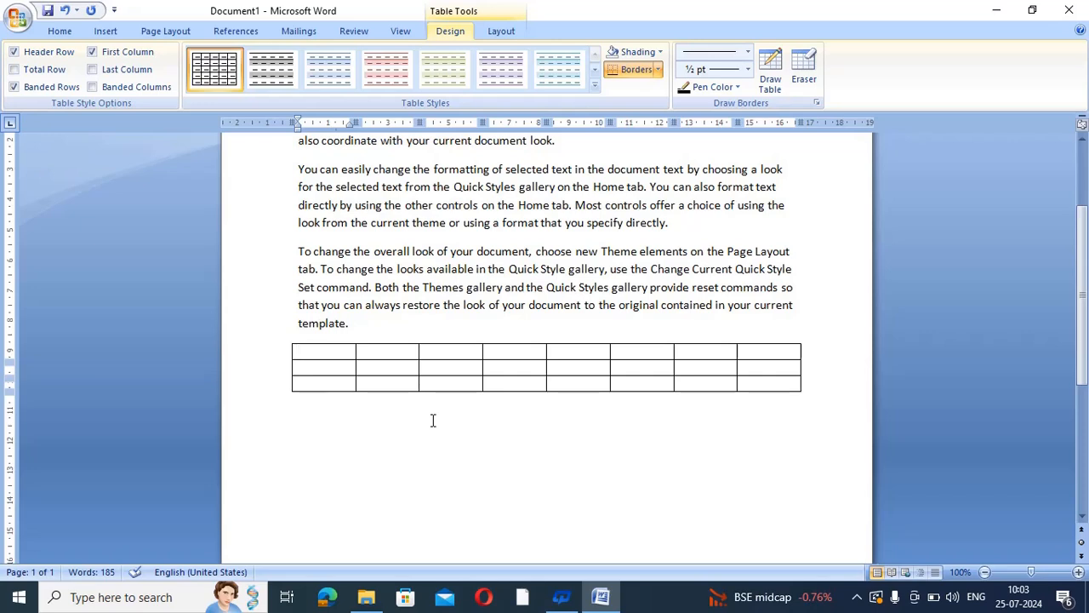
Enter the headings S.No, Student Name, Mother Name, Father Name and Aadhar Card
{"action": "type", "text": "S.No"}
{"action": "key", "text": "Tab"}
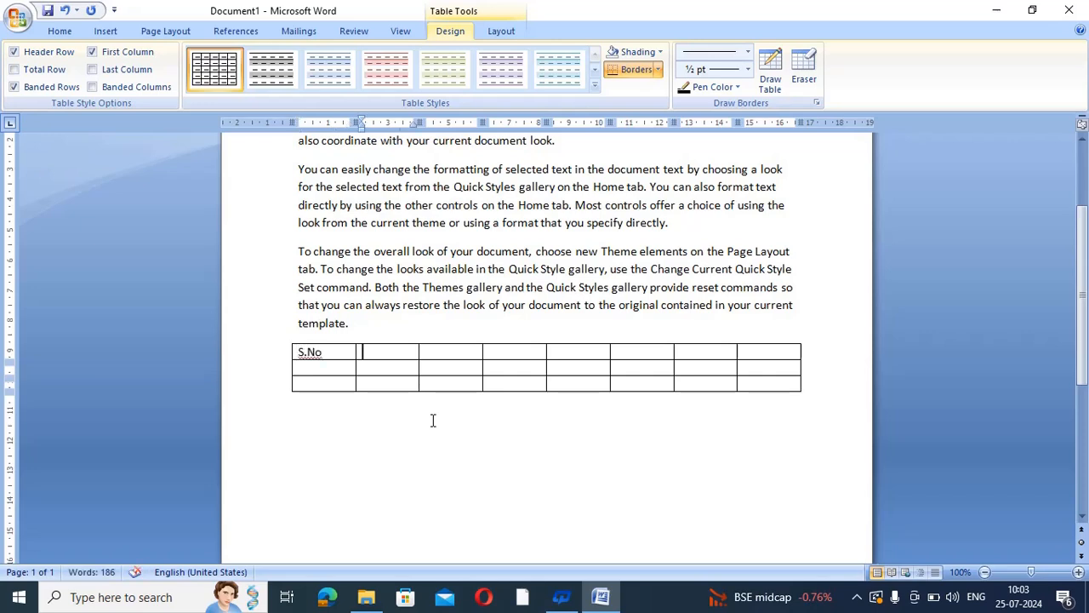
{"action": "type", "text": "Student Name"}
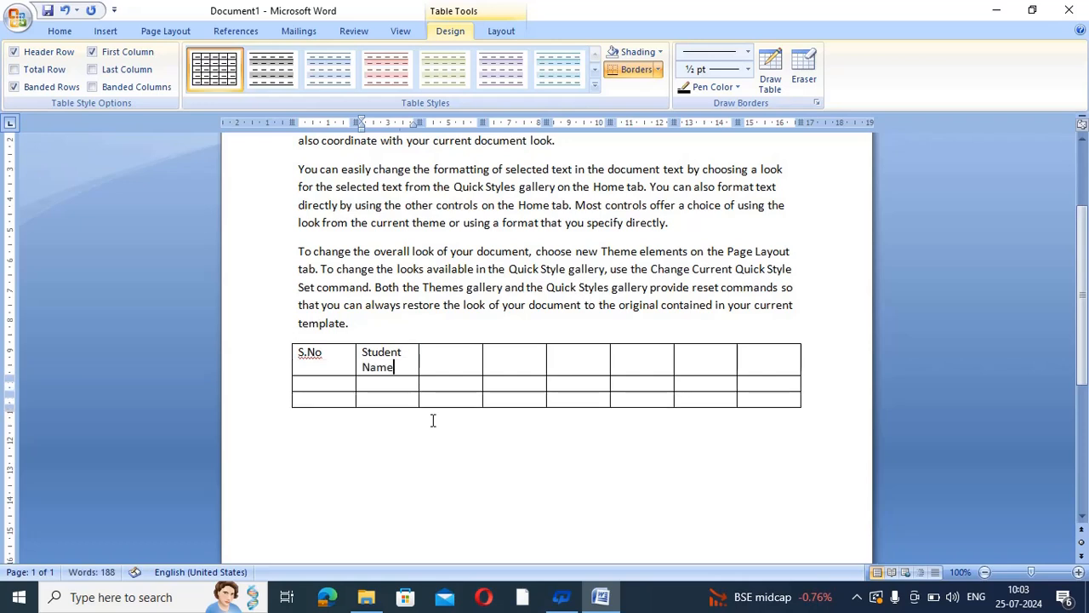
{"action": "key", "text": "Tab"}
{"action": "type", "text": "Mother "}
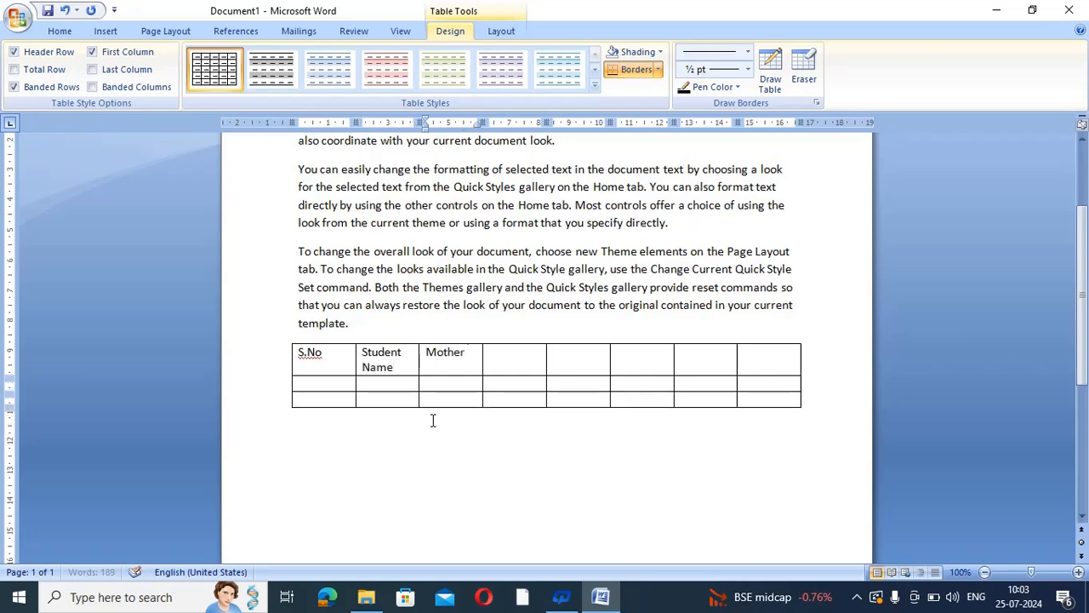
{"action": "type", "text": "Name"}
{"action": "key", "text": "Tab"}
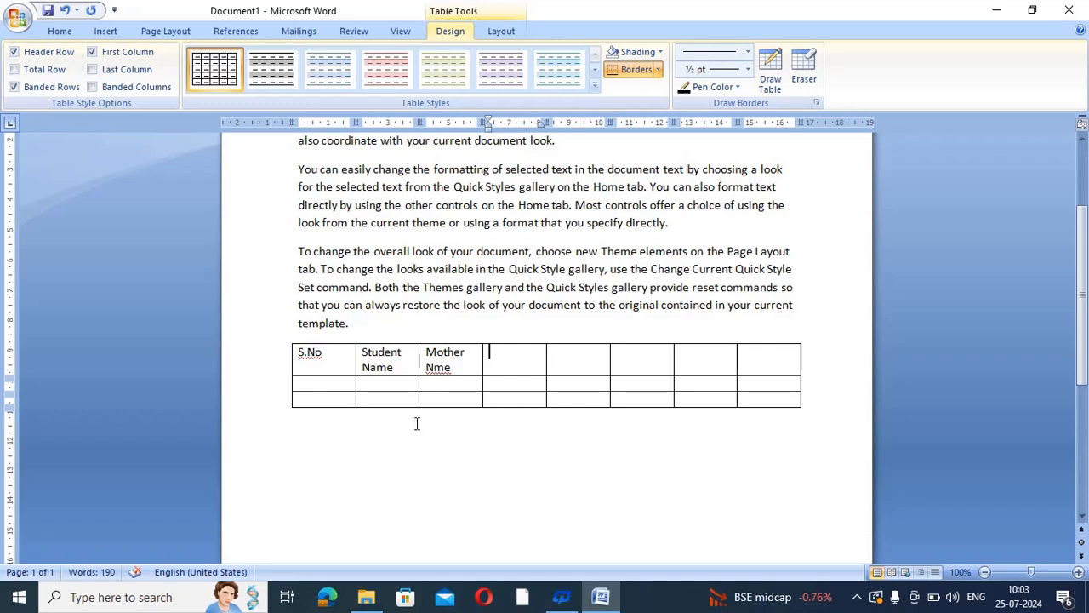
{"action": "left_click", "coordinate": [438, 368]}
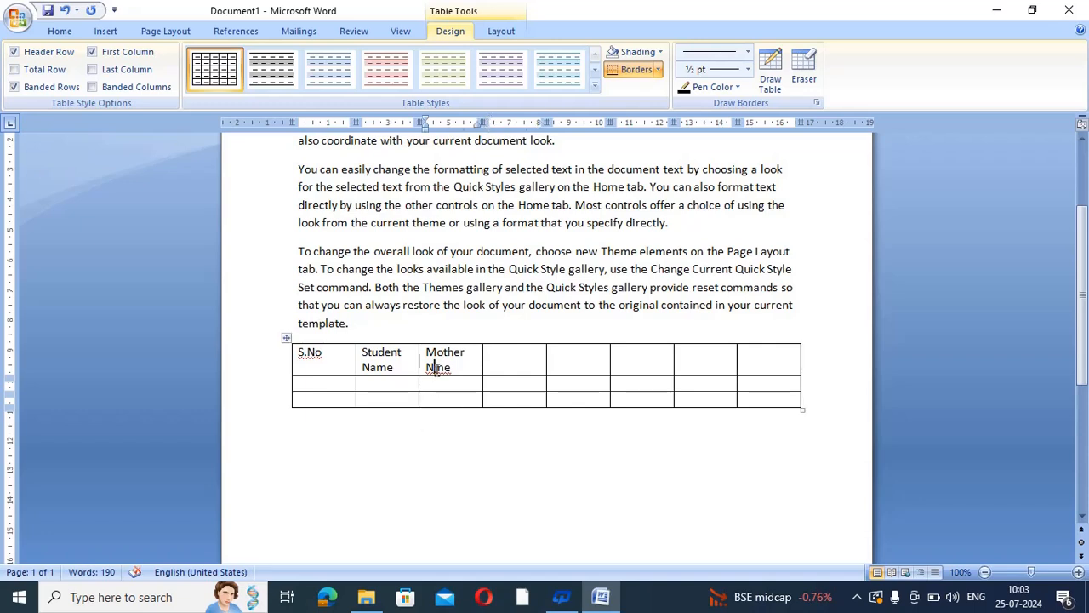
{"action": "left_click", "coordinate": [500, 367]}
{"action": "type", "text": "F"}
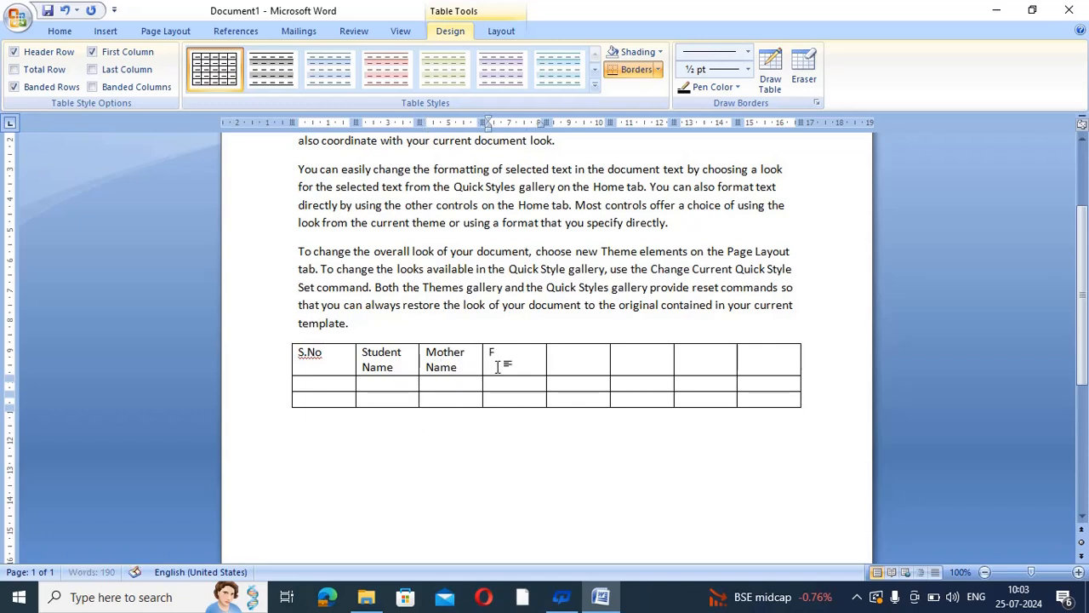
{"action": "type", "text": "ather Name"}
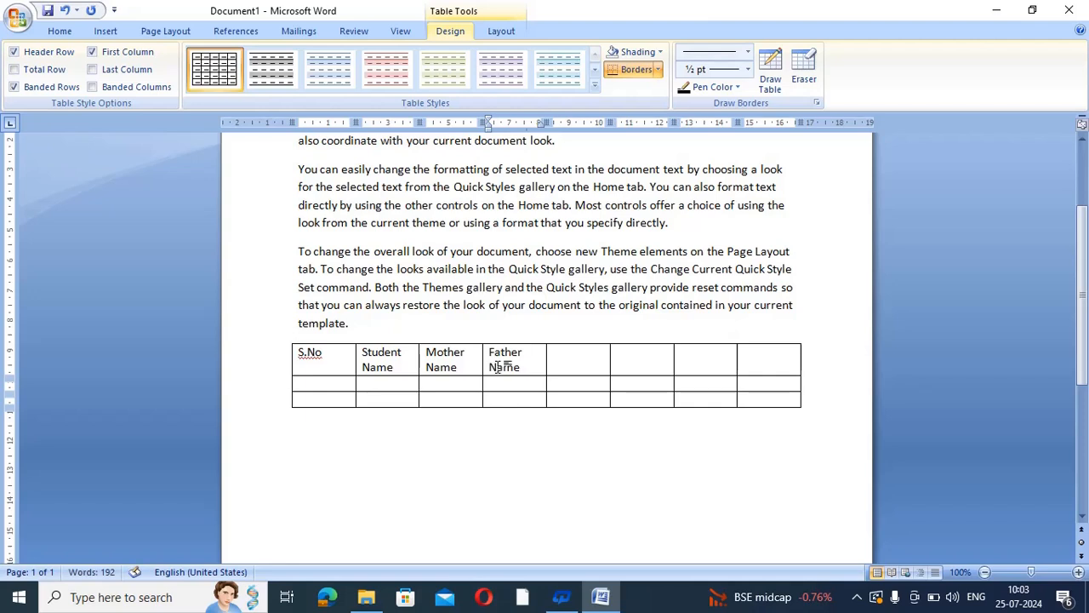
{"action": "key", "text": "Tab"}
{"action": "type", "text": "A"}
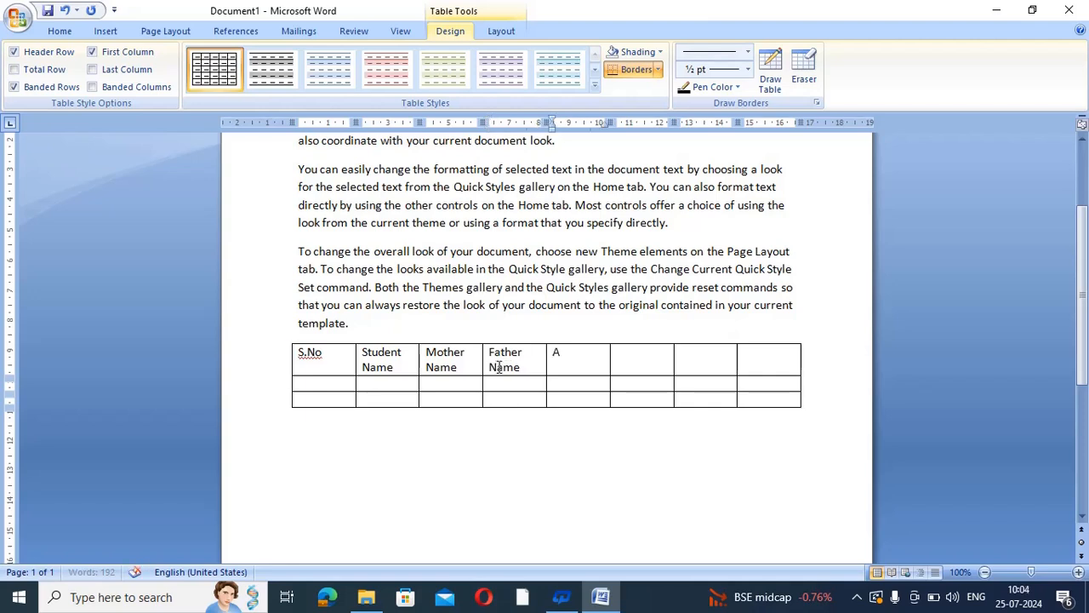
{"action": "type", "text": "adhar Card"}
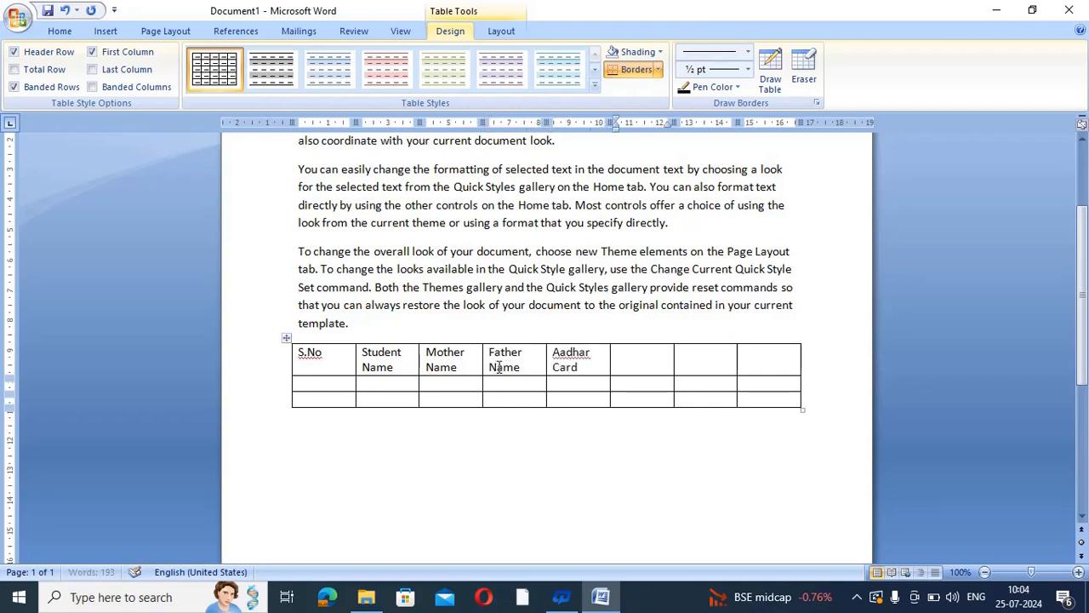
{"action": "key", "text": "Tab"}
Add the headings Contact No (fixing the typo), Address and email ID
{"action": "type", "text": "Contact Ni"}
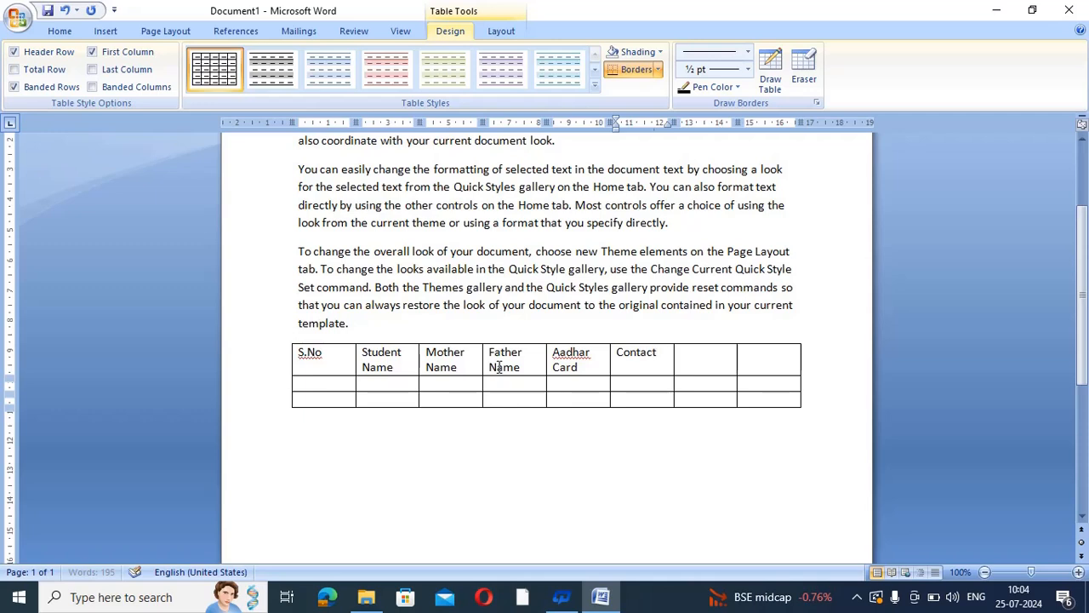
{"action": "key", "text": "Tab"}
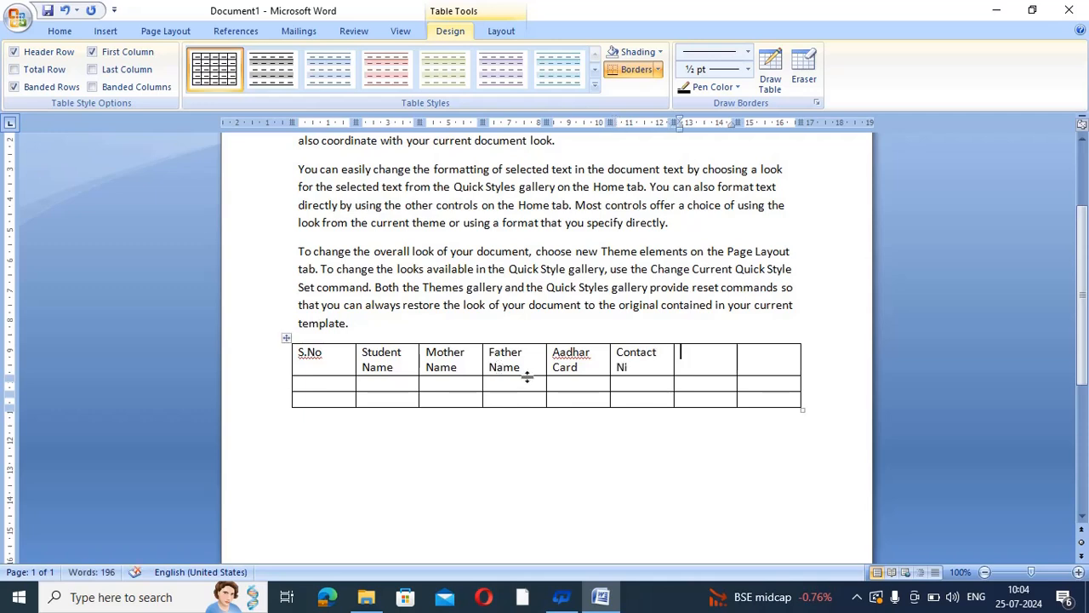
{"action": "left_click", "coordinate": [642, 370]}
{"action": "key", "text": "BackSpace"}
{"action": "key", "text": "Tab"}
{"action": "left_click", "coordinate": [667, 356]}
{"action": "type", "text": "o"}
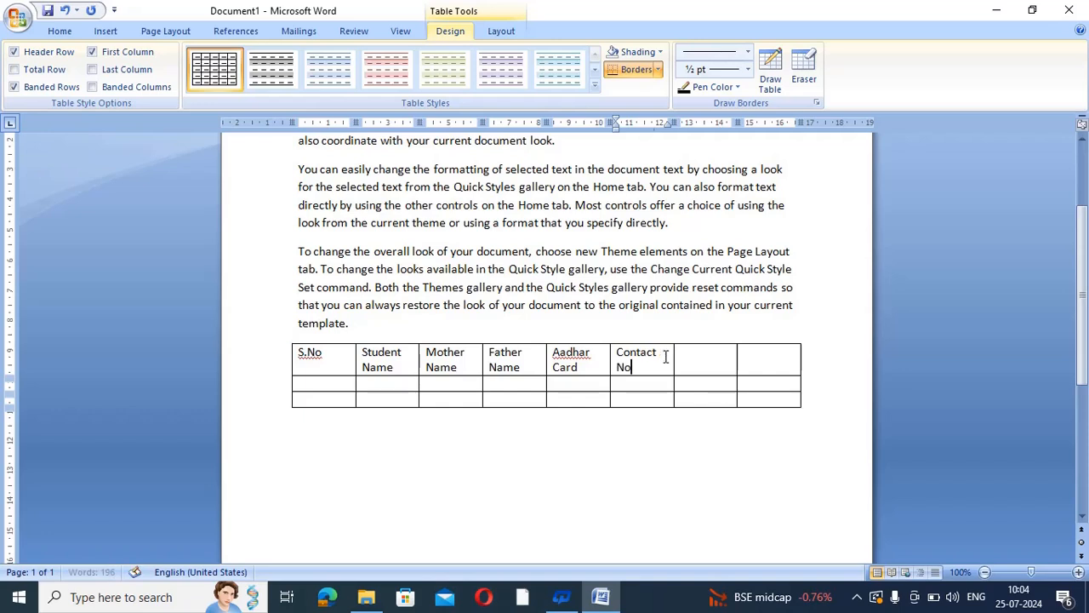
{"action": "left_click", "coordinate": [699, 360]}
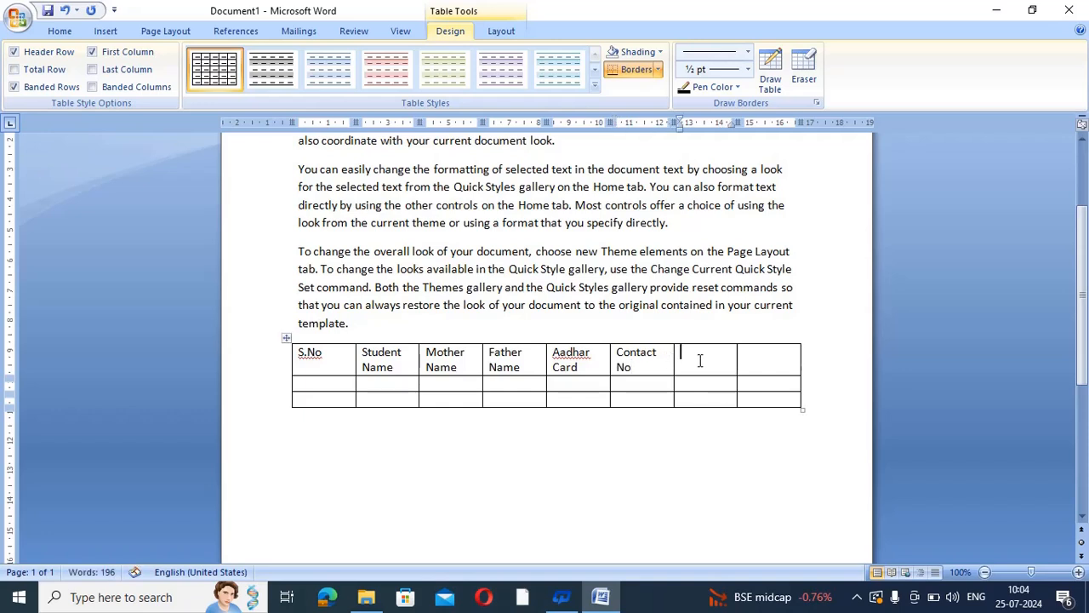
{"action": "type", "text": "Address"}
{"action": "key", "text": "Tab"}
{"action": "type", "text": "email"}
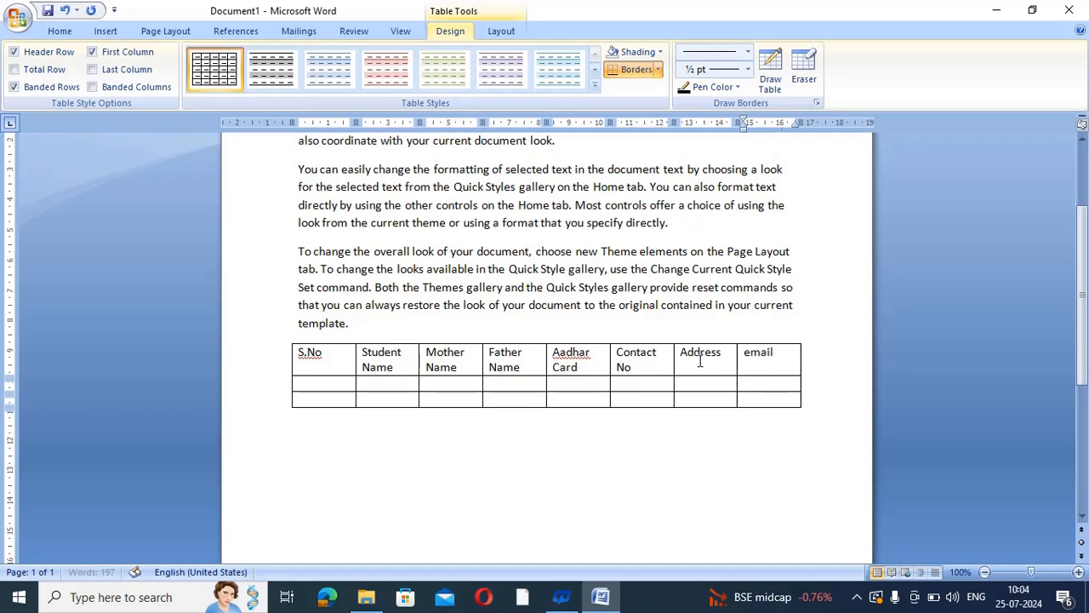
{"action": "type", "text": " ID"}
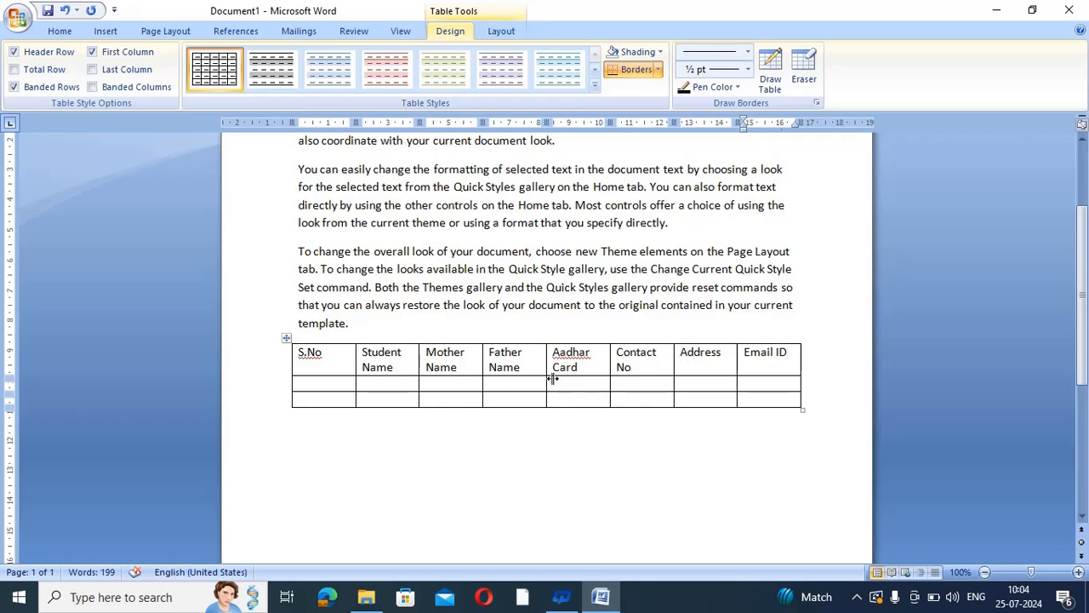
Enter serial number 1. and the student's, mother's and father's names in the second row
{"action": "left_click", "coordinate": [686, 383]}
{"action": "left_click", "coordinate": [308, 383]}
{"action": "type", "text": "1."}
{"action": "key", "text": "Tab"}
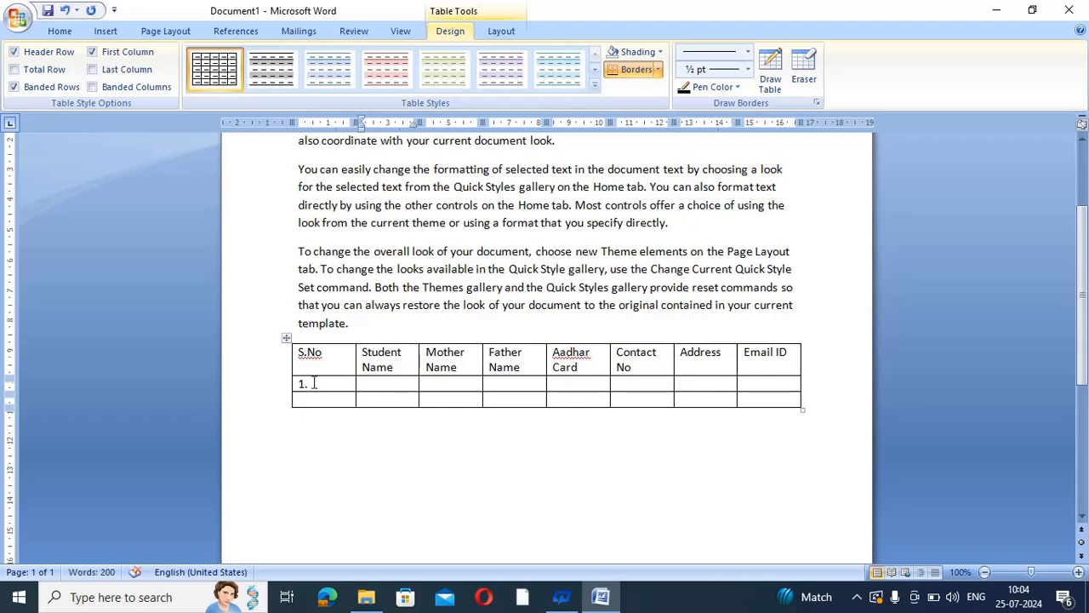
{"action": "type", "text": "Pooja"}
{"action": "key", "text": "Tab"}
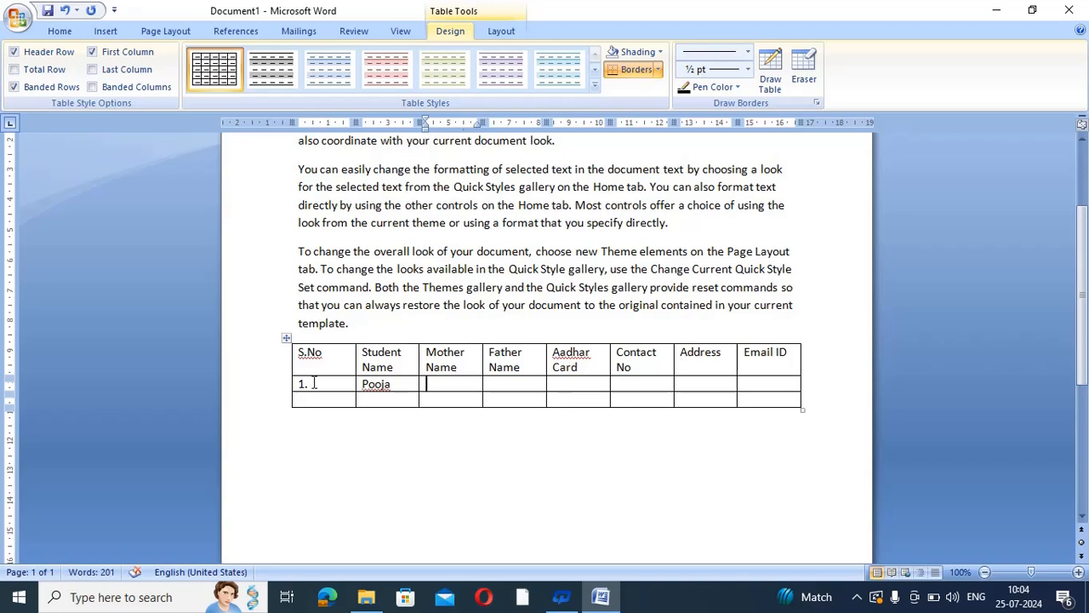
{"action": "type", "text": "ABC"}
{"action": "key", "text": "Tab"}
{"action": "type", "text": "ajkfb"}
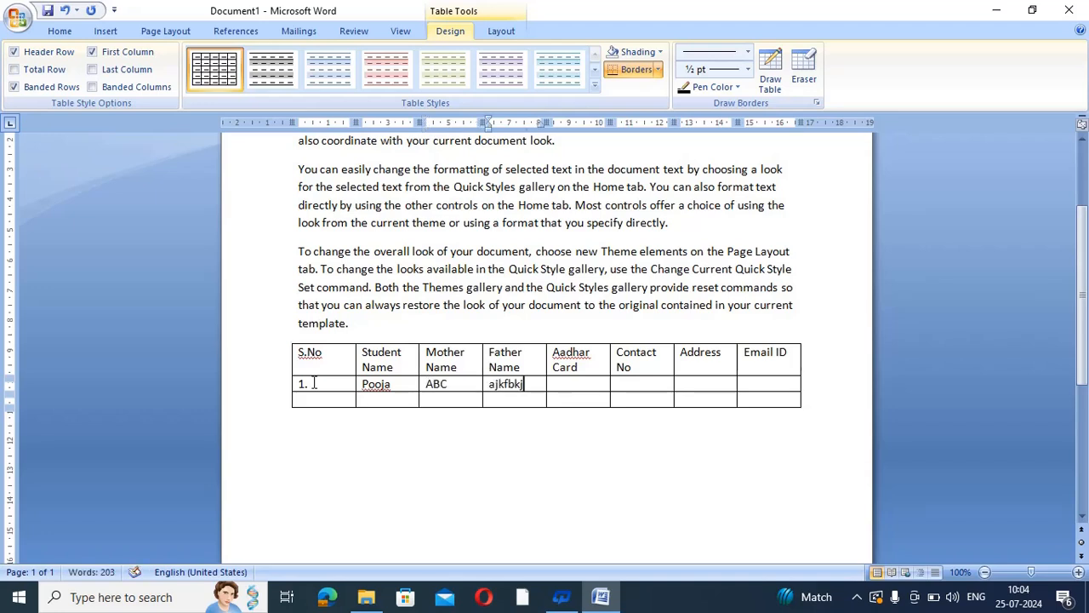
{"action": "key", "text": "BackSpace"}
{"action": "key", "text": "BackSpace"}
{"action": "type", "text": "ghghj"}
Fill in the student's Aadhar number, contact number, address and e-mail ID
{"action": "key", "text": "Tab"}
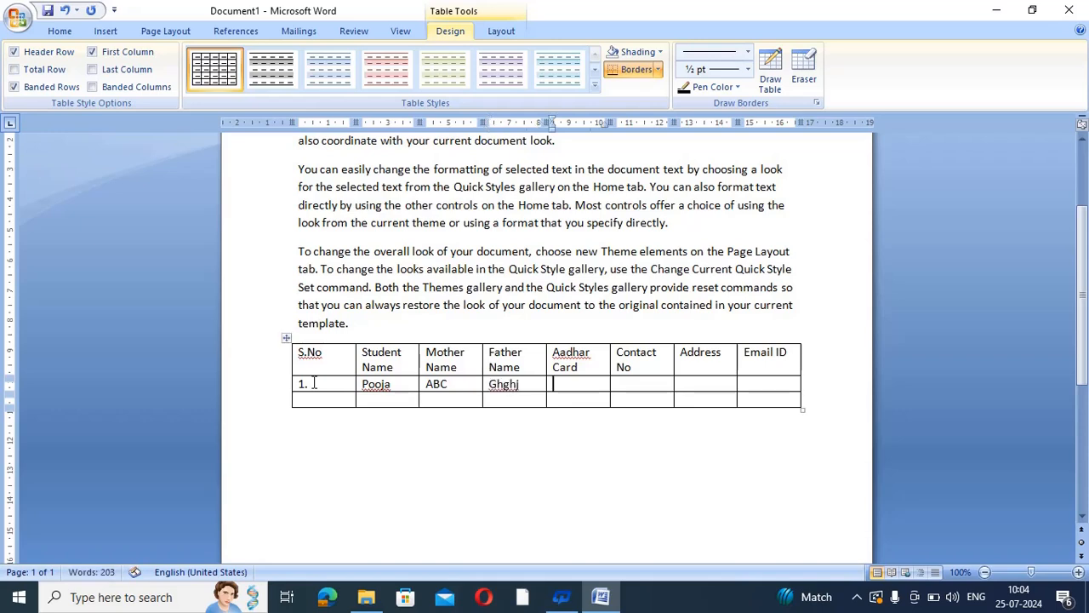
{"action": "type", "text": "1111 2222"}
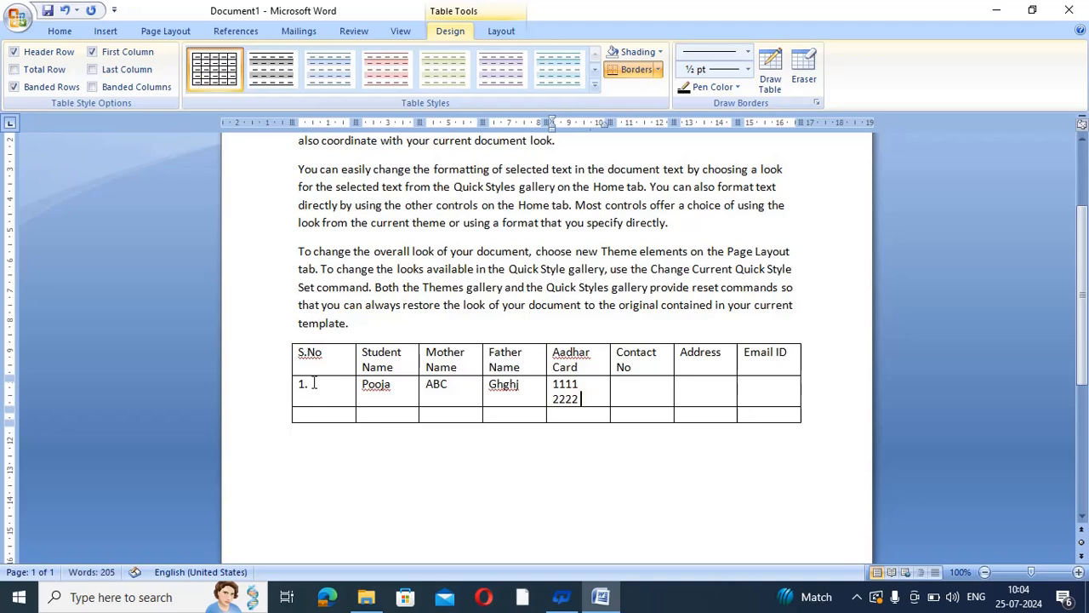
{"action": "type", "text": " 3333"}
{"action": "key", "text": "Tab"}
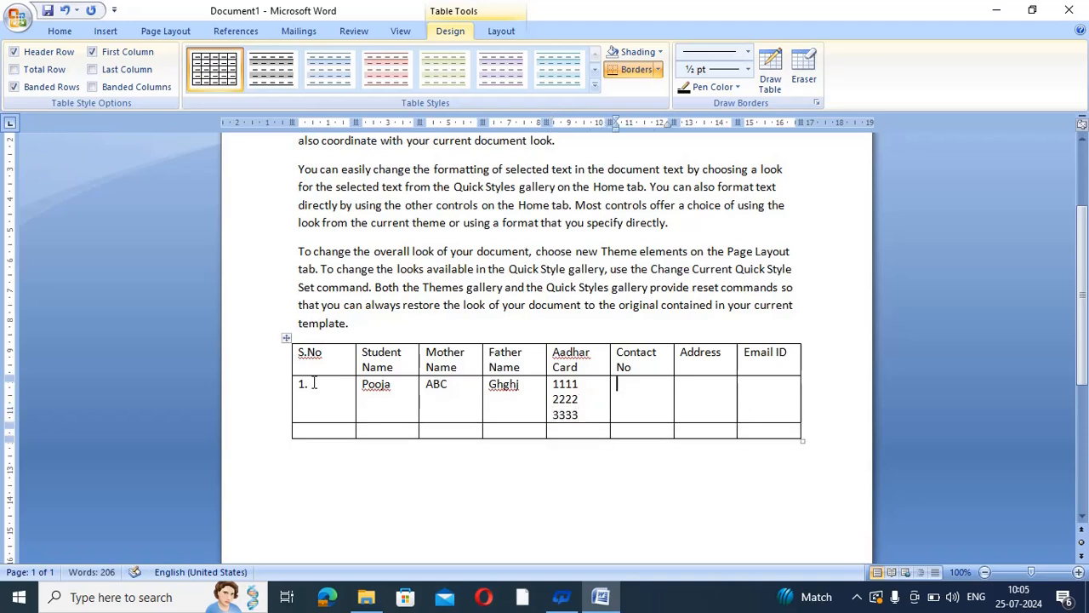
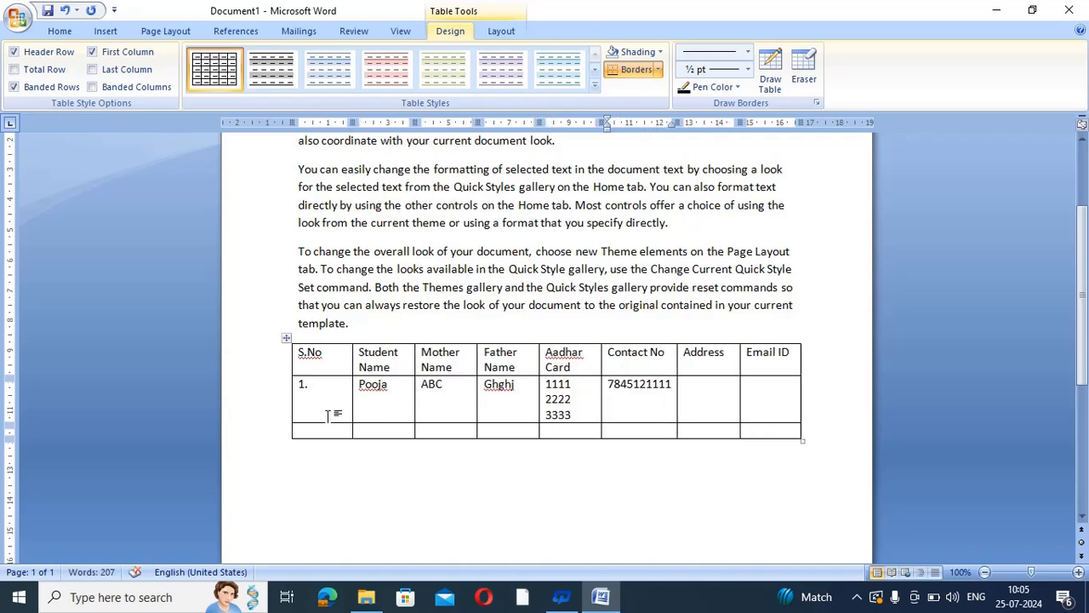
{"action": "left_click", "coordinate": [701, 384]}
{"action": "type", "text": "skjbaskjfbsakjfbkjsafvkjasfkjavsfkjas"}
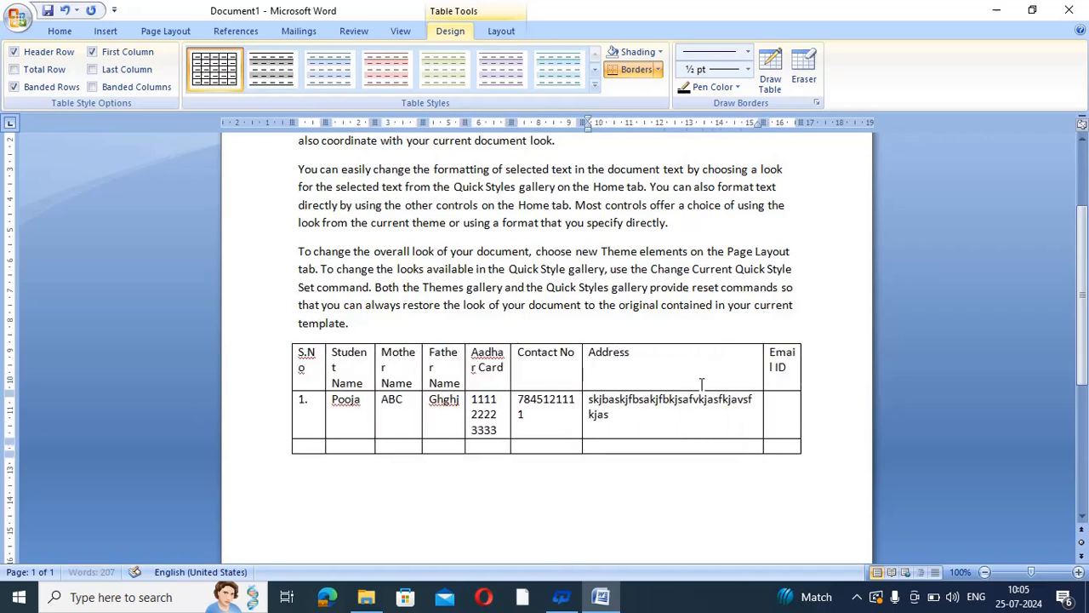
{"action": "left_click", "coordinate": [781, 412]}
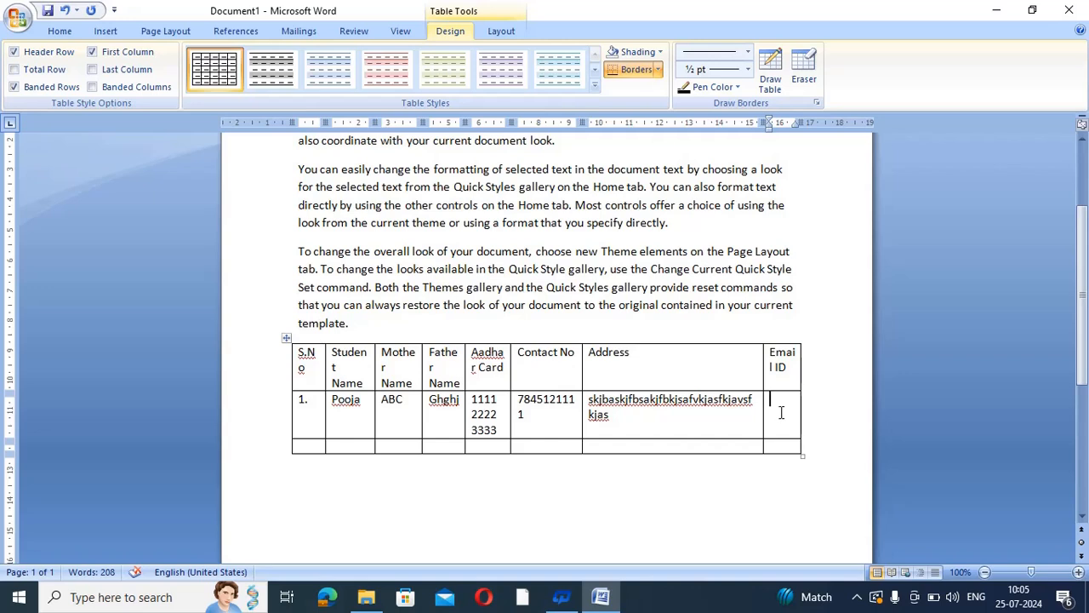
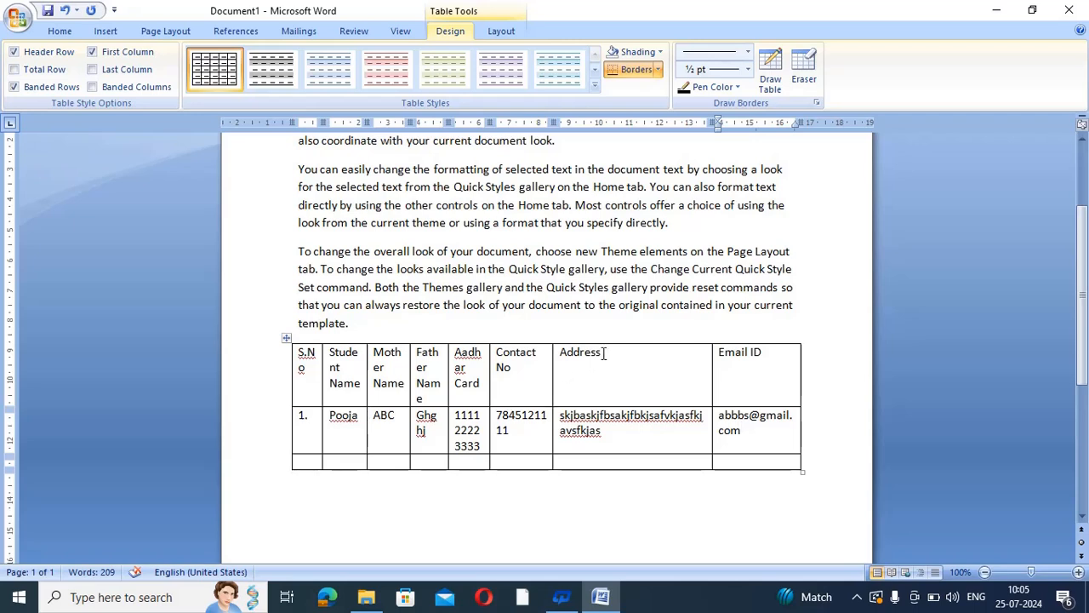
Widen the table on the ruler so the Aadhar Card column fits its number
{"action": "left_click_drag", "start_coordinate": [613, 351], "coordinate": [558, 353]}
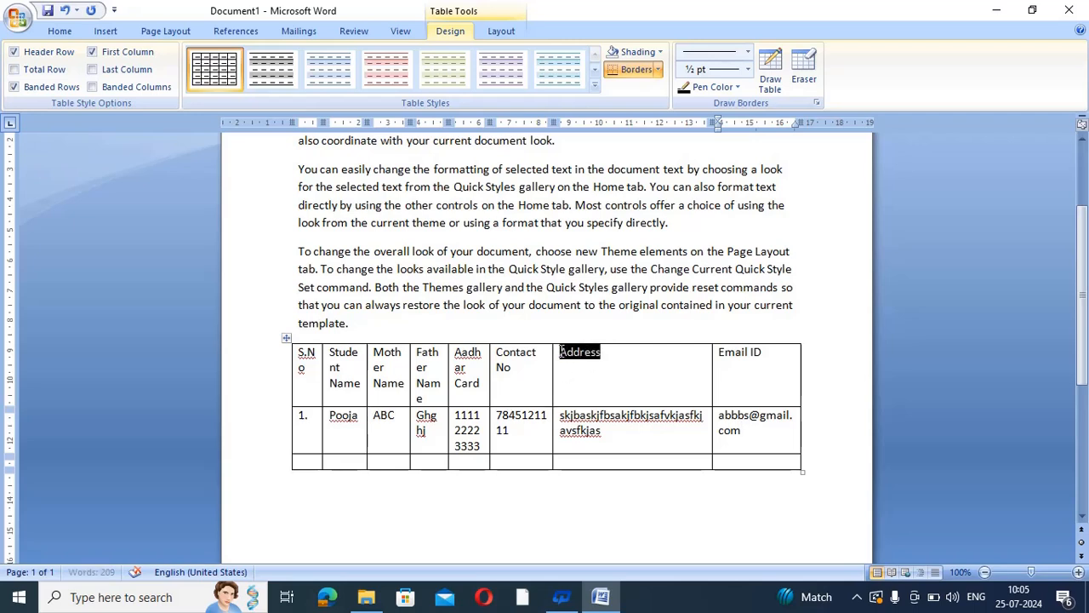
{"action": "left_click", "coordinate": [609, 434]}
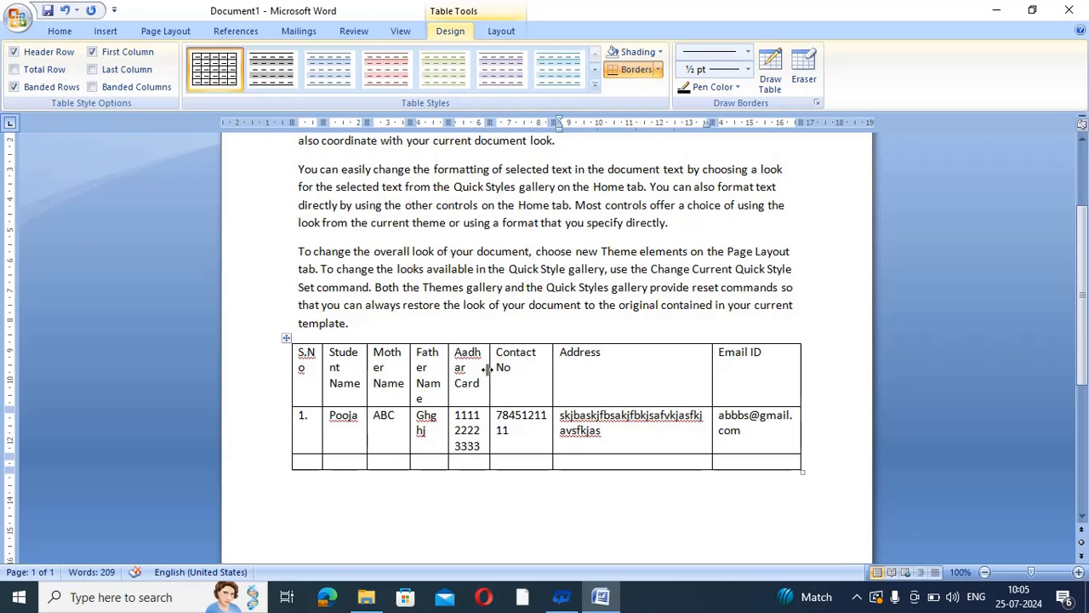
{"action": "left_click_drag", "start_coordinate": [479, 445], "coordinate": [460, 423]}
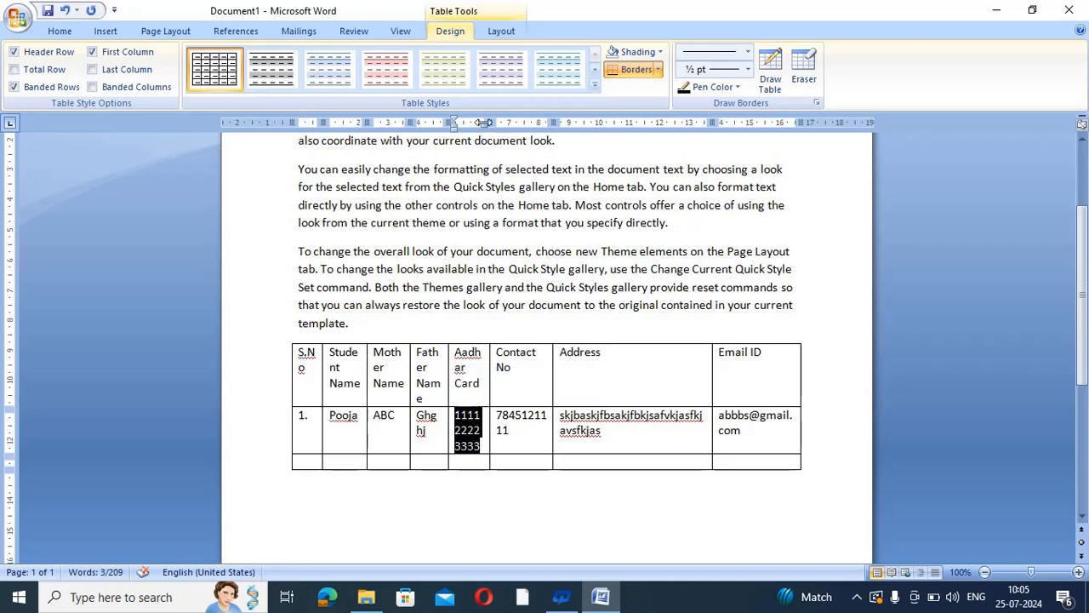
{"action": "left_click_drag", "start_coordinate": [490, 122], "coordinate": [508, 123]}
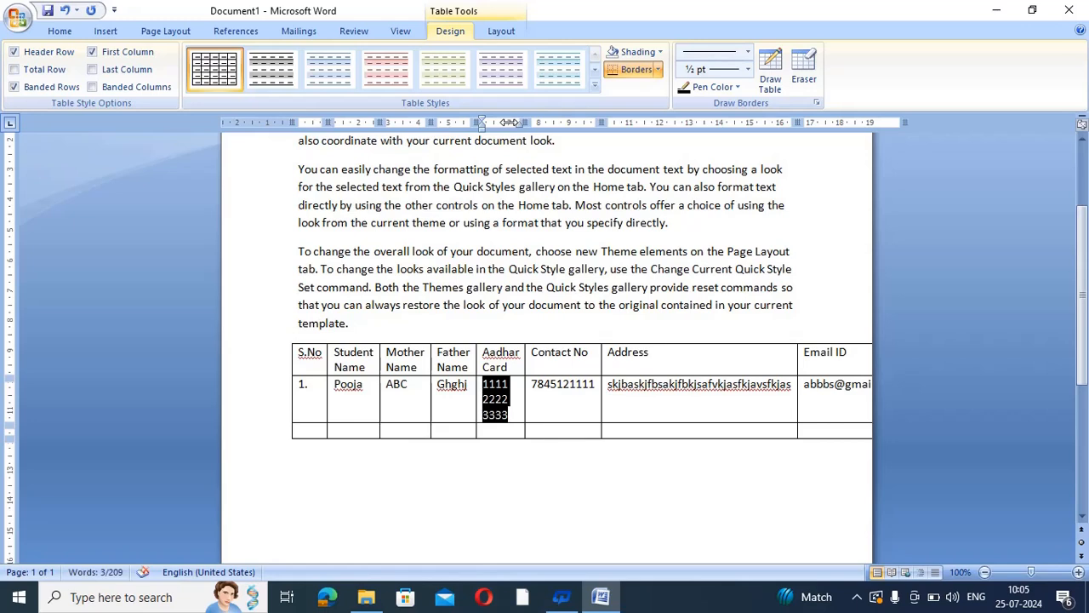
{"action": "left_click", "coordinate": [521, 409]}
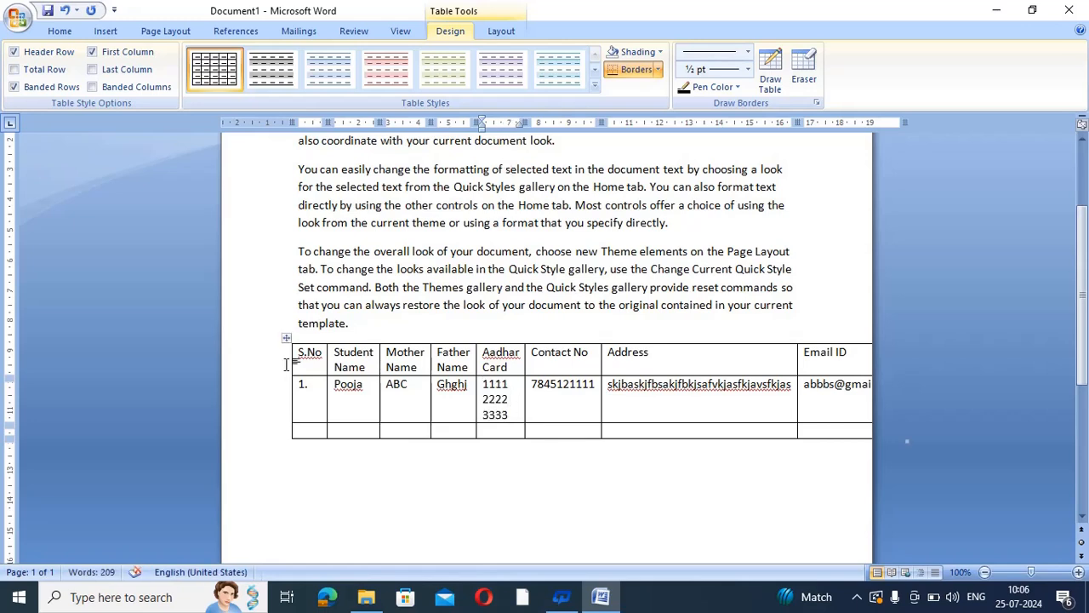
Narrow the S.No, Mother Name and Address columns and widen Student Name
{"action": "left_click_drag", "start_coordinate": [290, 358], "coordinate": [253, 357]}
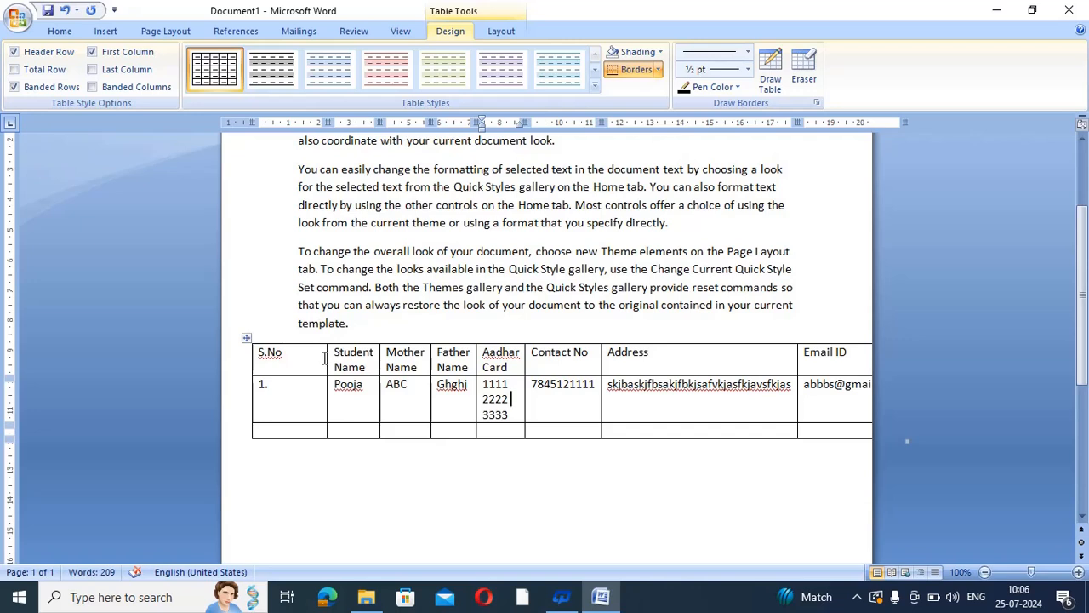
{"action": "left_click_drag", "start_coordinate": [324, 358], "coordinate": [293, 358]}
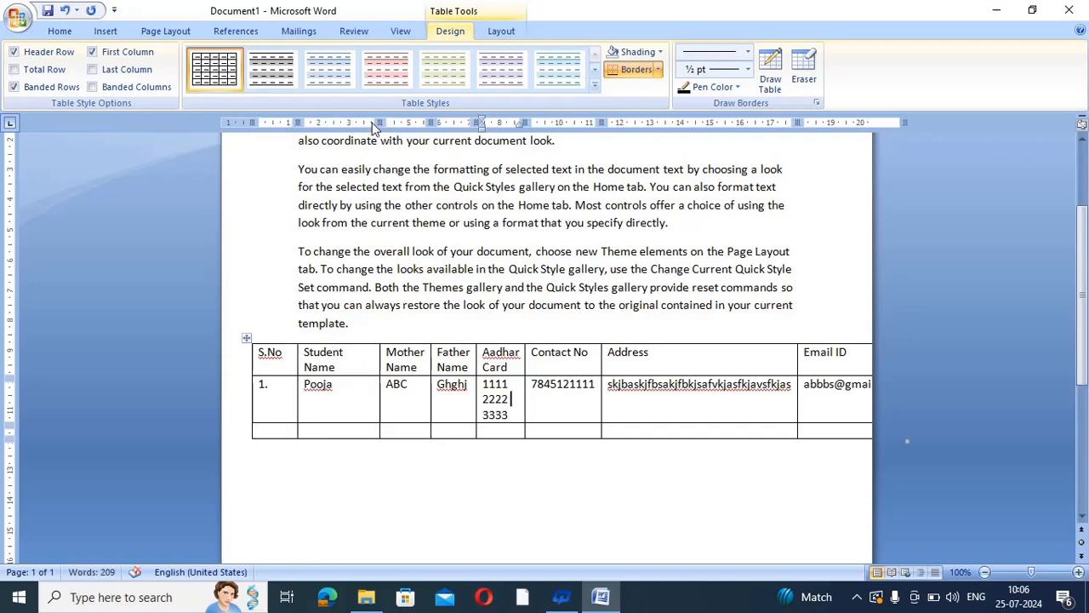
{"action": "left_click_drag", "start_coordinate": [379, 122], "coordinate": [358, 122]}
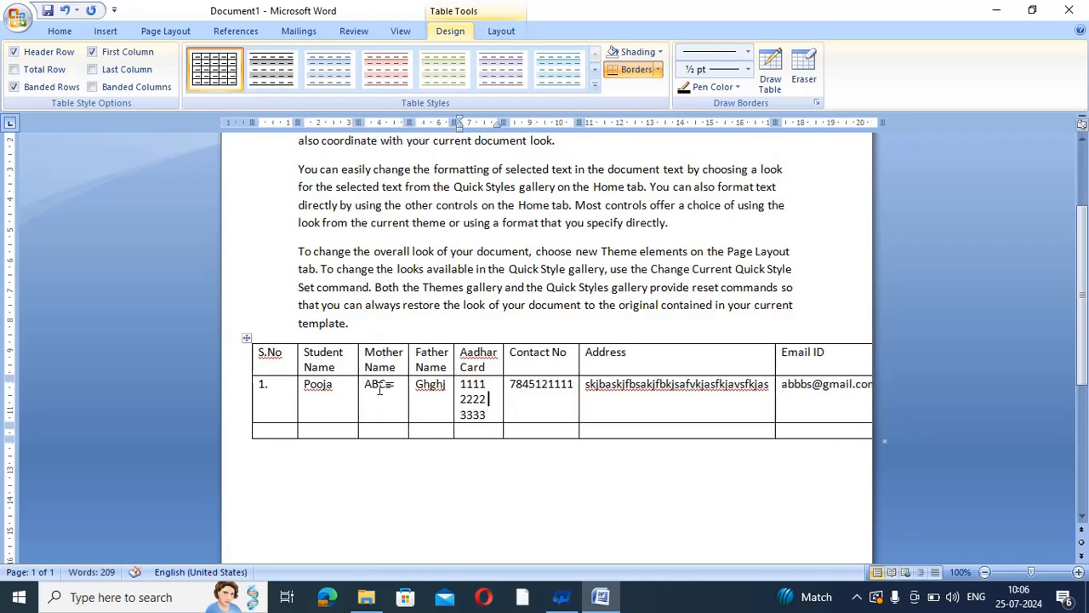
{"action": "left_click", "coordinate": [664, 362]}
{"action": "left_click_drag", "start_coordinate": [768, 121], "coordinate": [719, 122]}
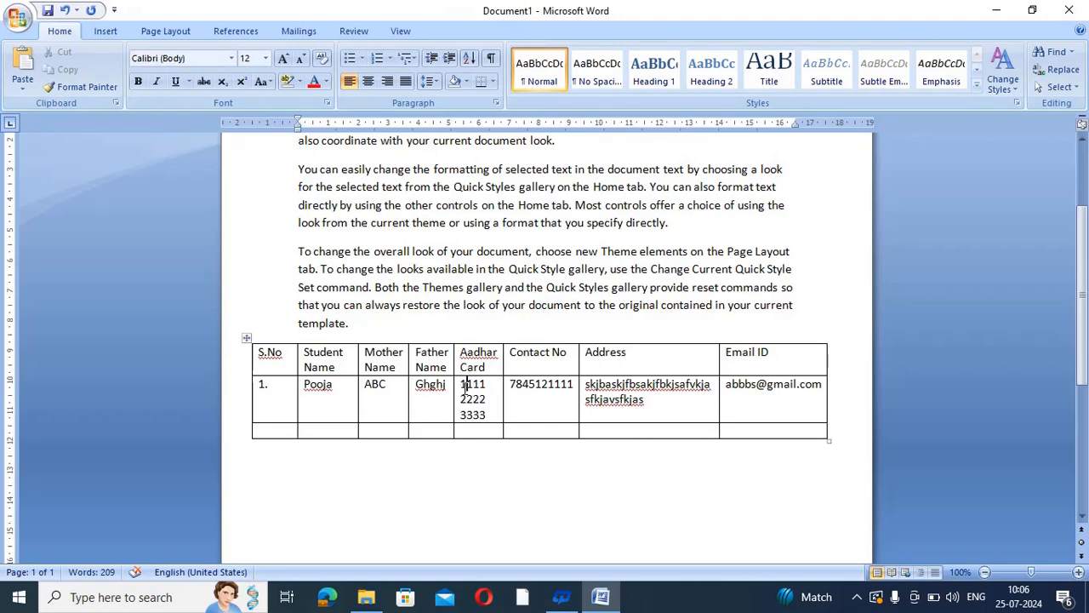
{"action": "left_click_drag", "start_coordinate": [464, 384], "coordinate": [488, 415]}
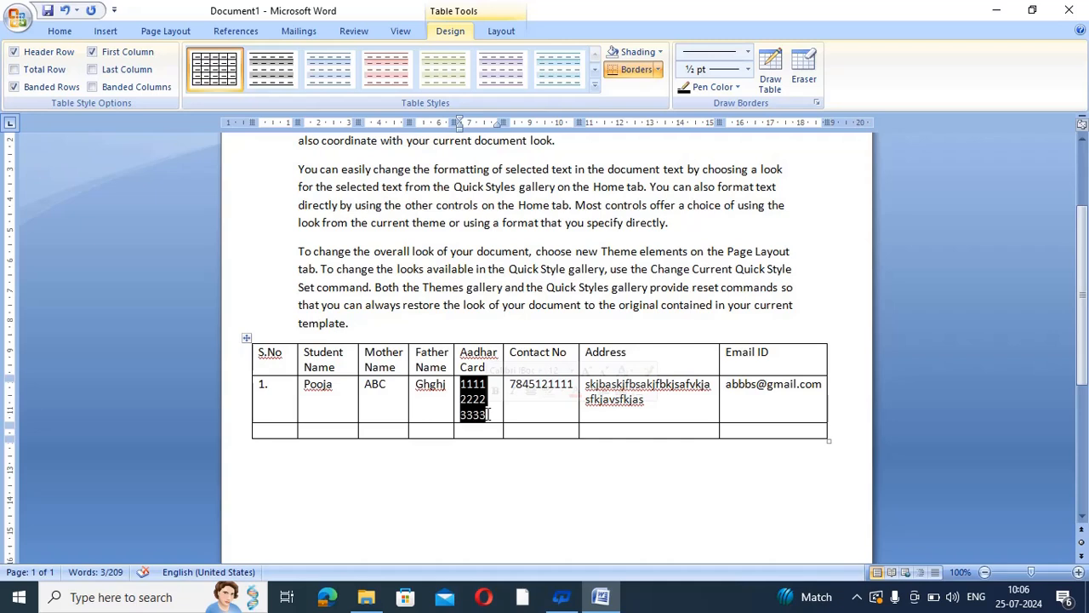
{"action": "left_click", "coordinate": [467, 415]}
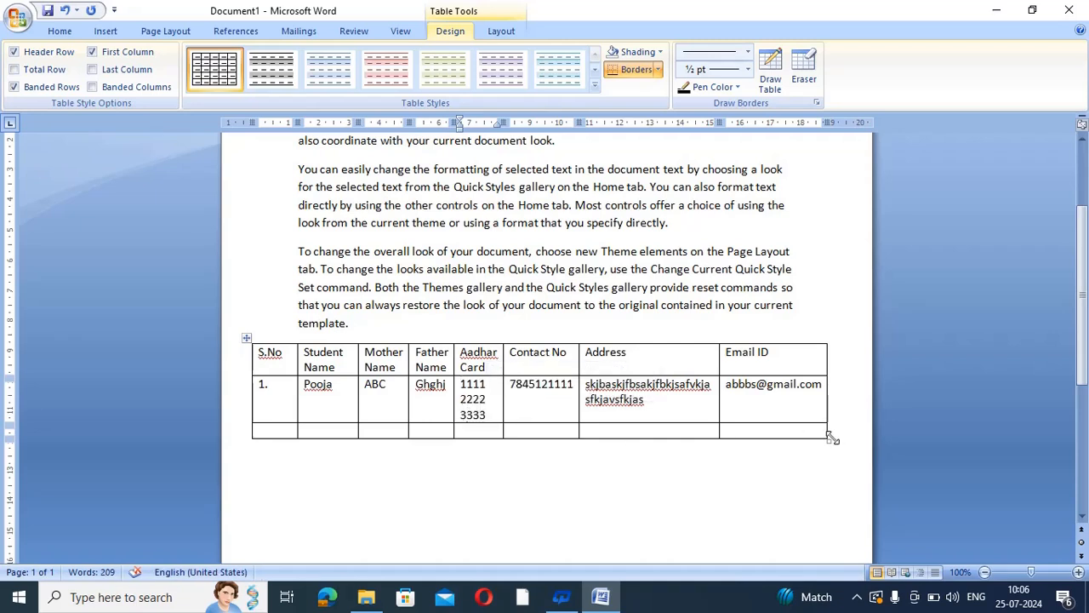
Drag the table's bottom-right handle slightly right to widen the whole table
{"action": "left_click_drag", "start_coordinate": [831, 436], "coordinate": [848, 442]}
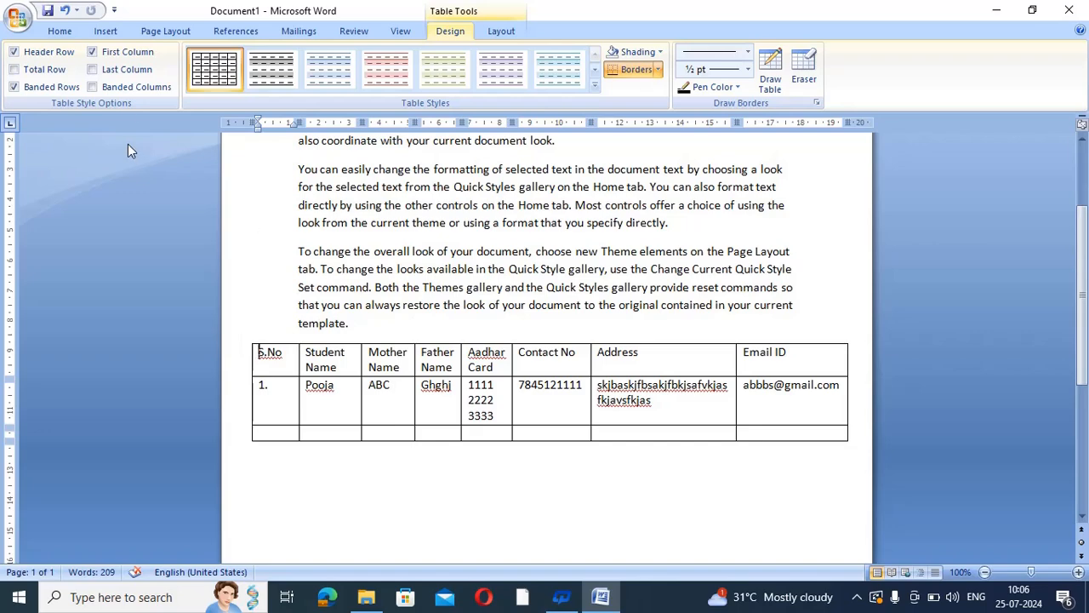
Set the page to Landscape, briefly comparing Portrait before settling on Landscape
{"action": "left_click", "coordinate": [163, 31]}
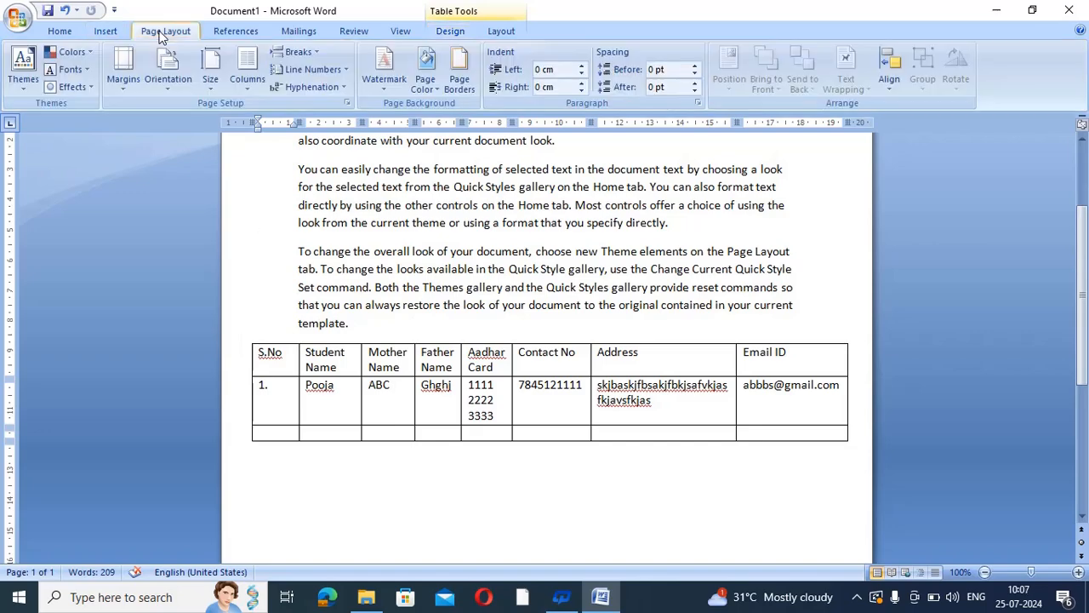
{"action": "left_click", "coordinate": [173, 95]}
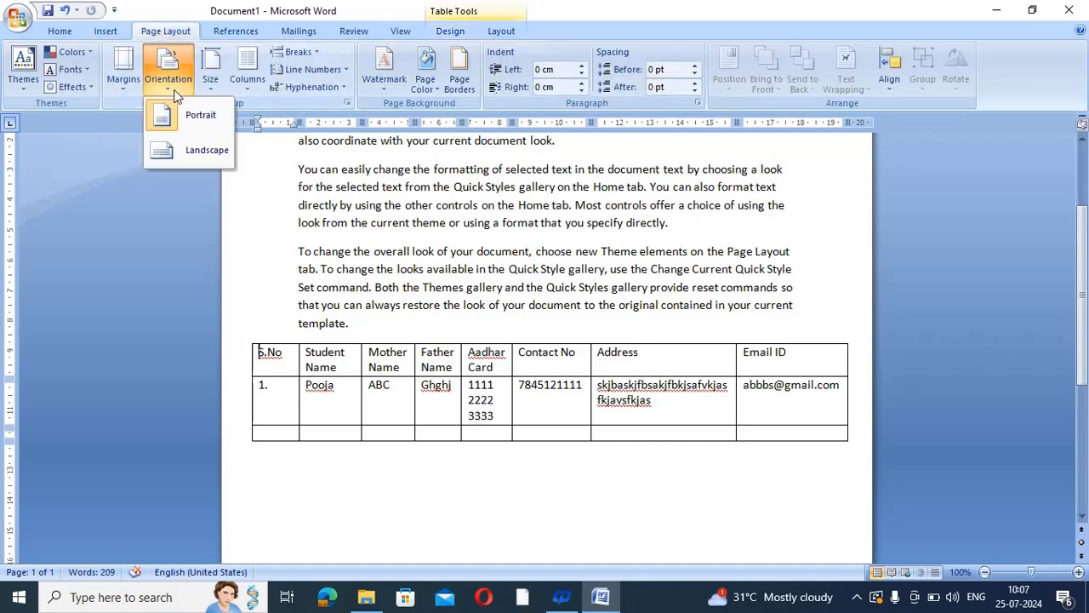
{"action": "left_click", "coordinate": [191, 160]}
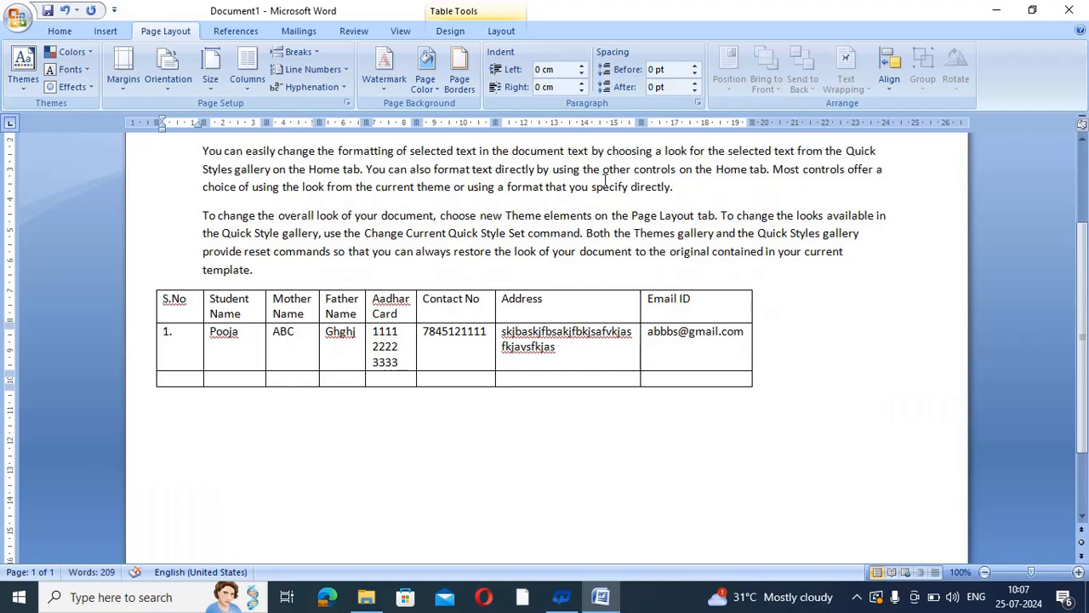
{"action": "scroll", "coordinate": [1086, 294], "scroll_direction": "up", "scroll_amount": 4}
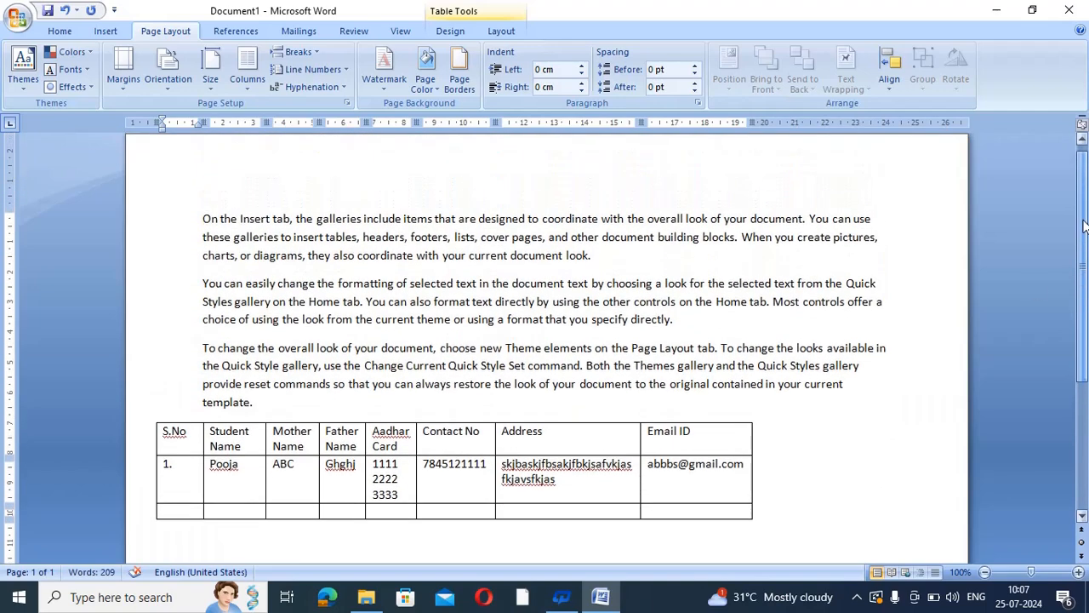
{"action": "scroll", "coordinate": [1087, 324], "scroll_direction": "down", "scroll_amount": 5}
{"action": "scroll", "coordinate": [1087, 323], "scroll_direction": "down", "scroll_amount": 1}
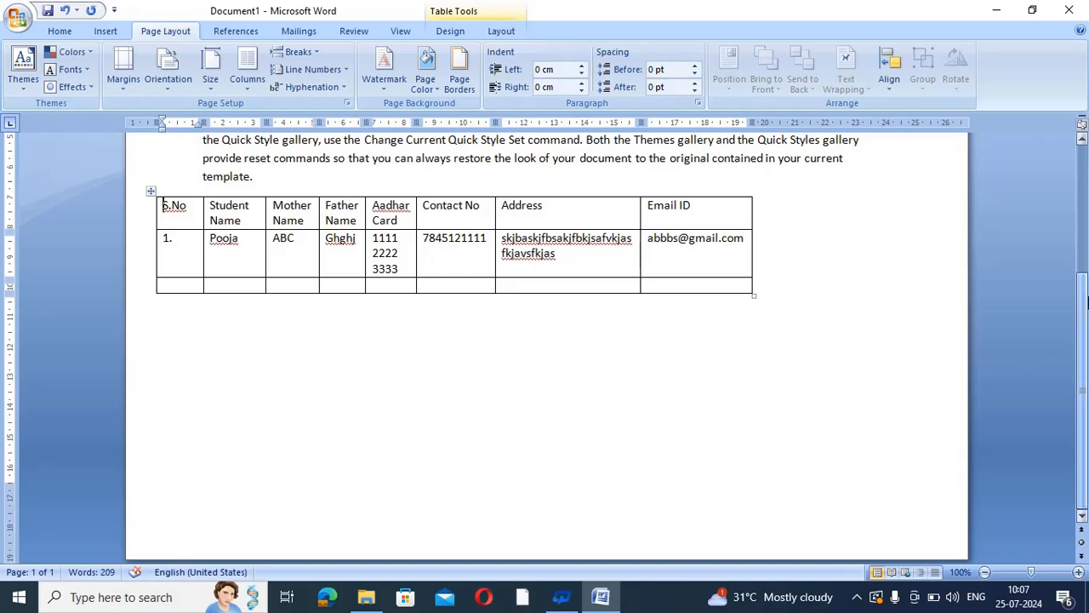
{"action": "scroll", "coordinate": [1078, 183], "scroll_direction": "up", "scroll_amount": 5}
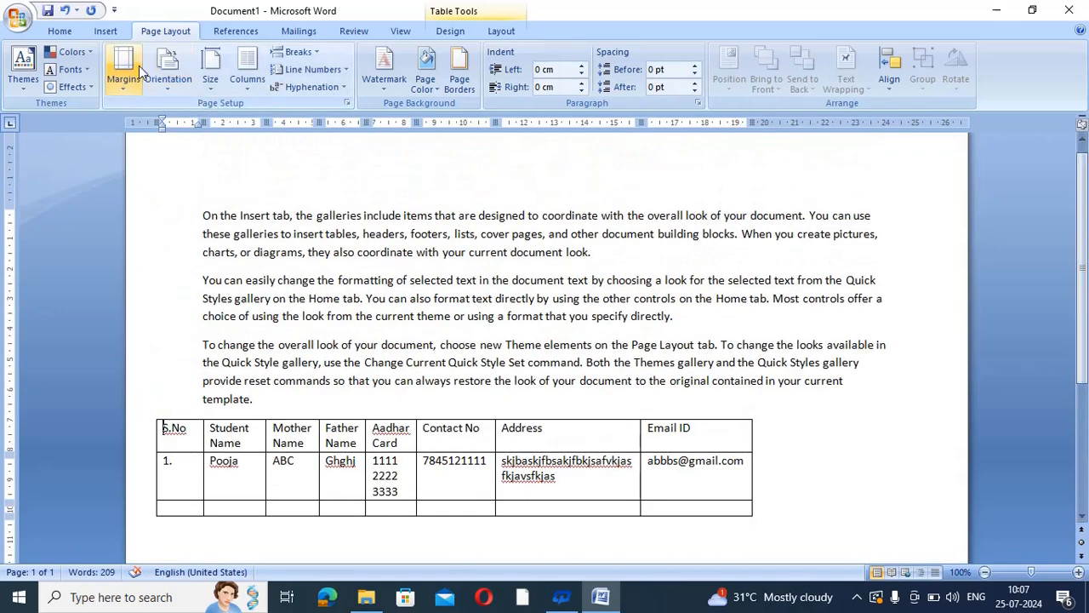
{"action": "left_click", "coordinate": [164, 72]}
{"action": "left_click", "coordinate": [180, 115]}
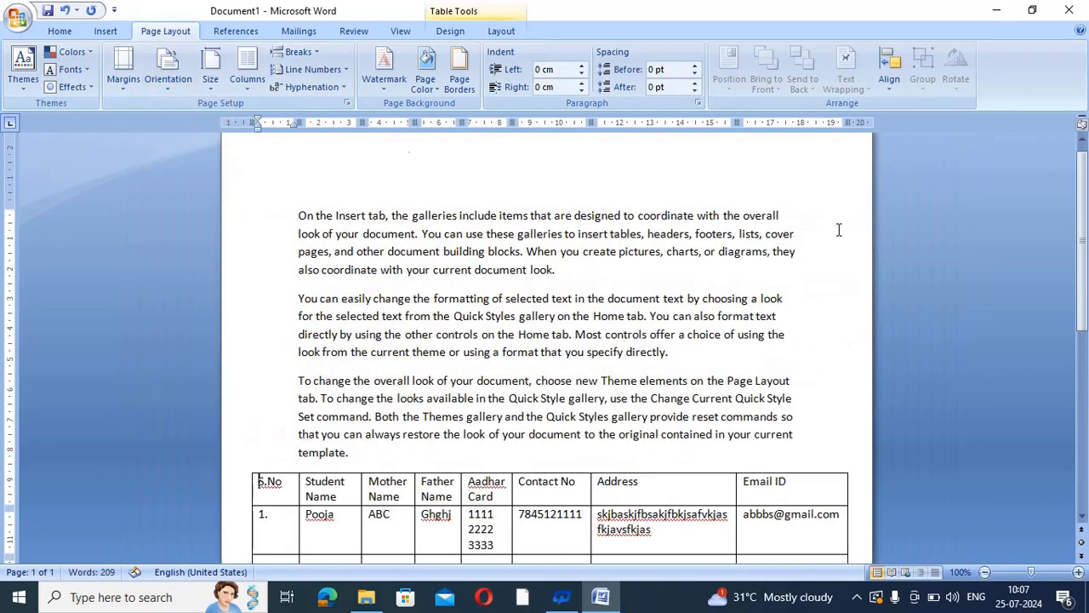
{"action": "scroll", "coordinate": [595, 358], "scroll_direction": "down", "scroll_amount": 4}
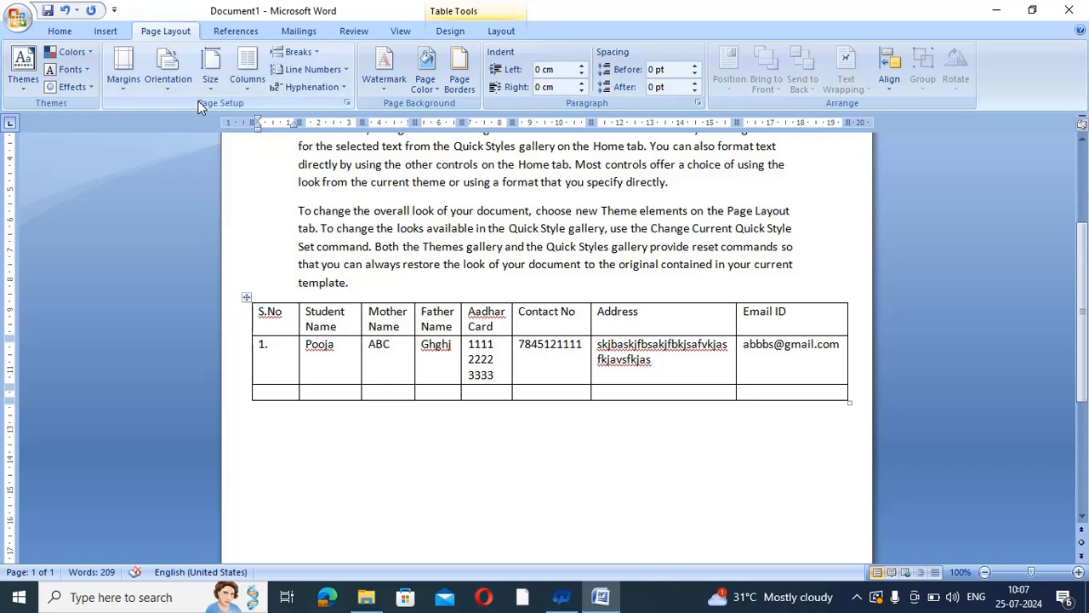
{"action": "left_click", "coordinate": [179, 89]}
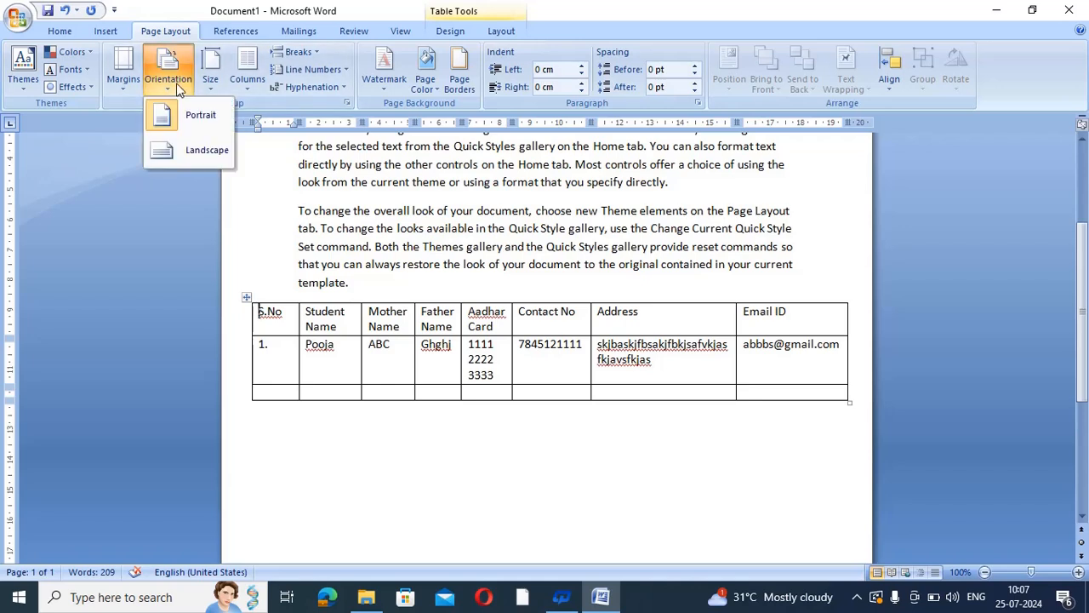
{"action": "left_click", "coordinate": [193, 152]}
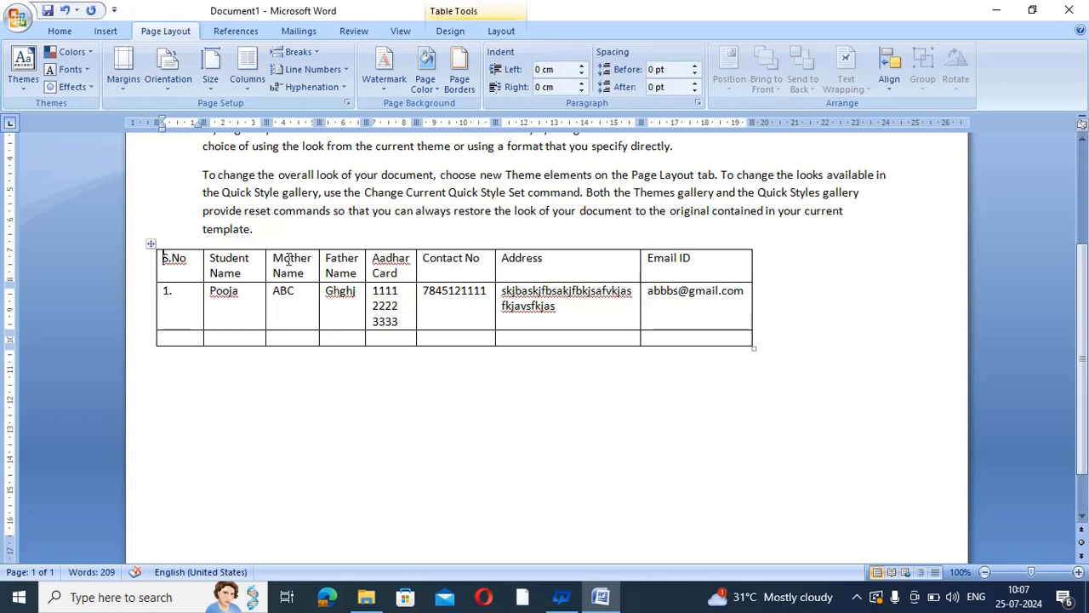
Narrow the S.No column of the student table
{"action": "left_click_drag", "start_coordinate": [201, 262], "coordinate": [195, 262]}
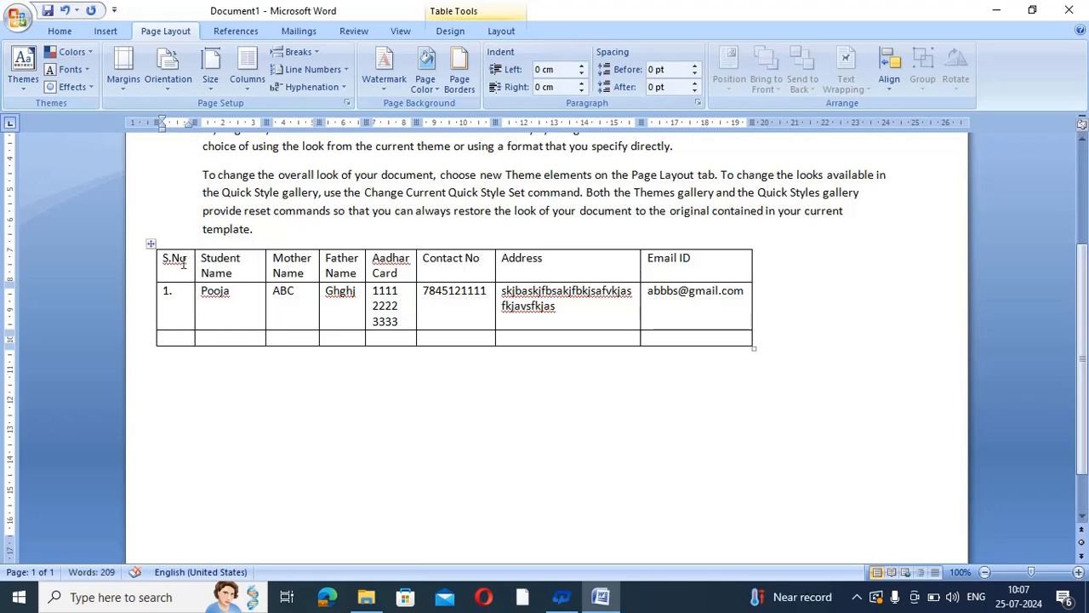
{"action": "left_click_drag", "start_coordinate": [184, 263], "coordinate": [164, 263]}
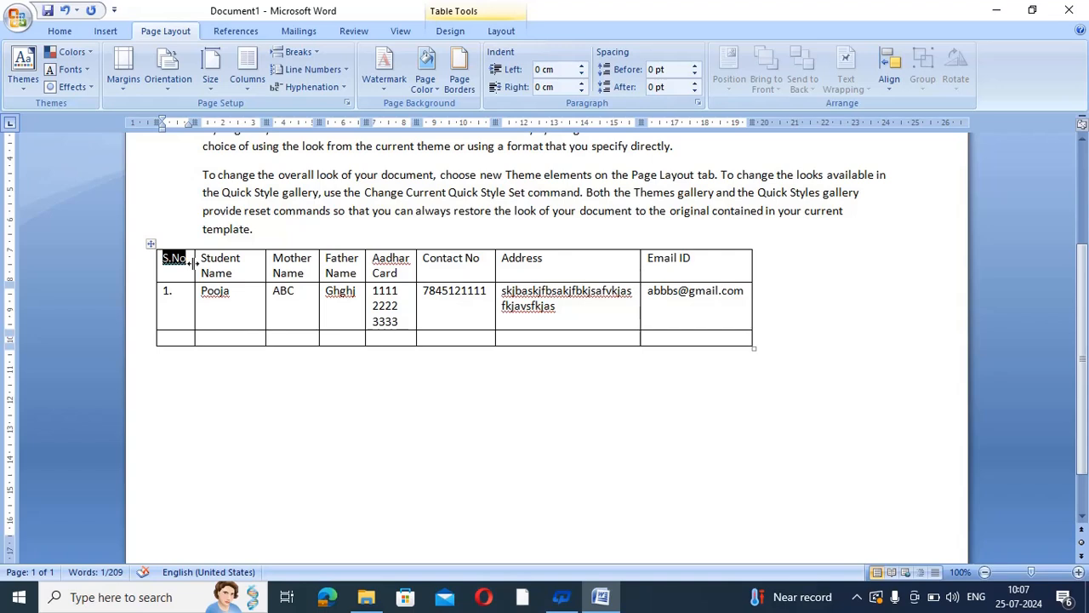
{"action": "left_click_drag", "start_coordinate": [191, 261], "coordinate": [195, 269]}
Widen the Student Name, Mother Name, Aadhar Card, Contact No and Address columns, and extend the table's right edge
{"action": "left_click_drag", "start_coordinate": [265, 264], "coordinate": [274, 264]}
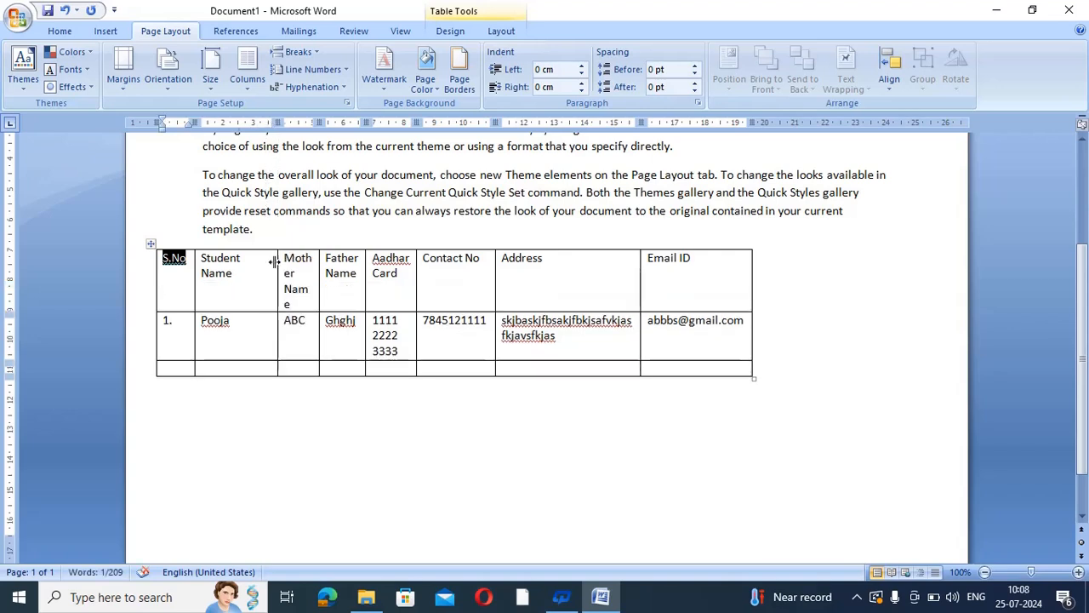
{"action": "left_click", "coordinate": [301, 271]}
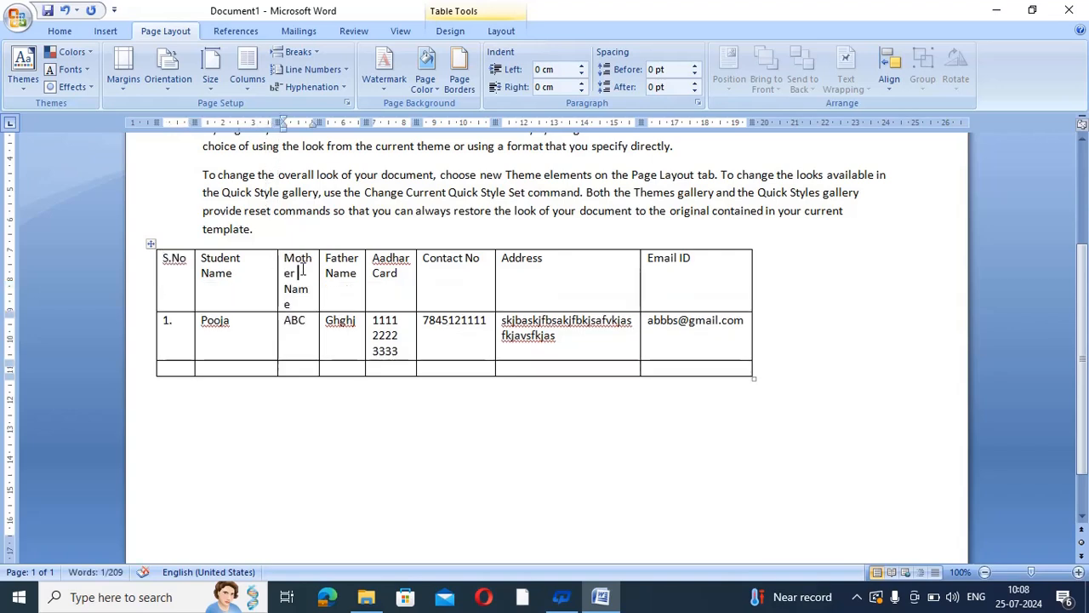
{"action": "left_click_drag", "start_coordinate": [319, 269], "coordinate": [339, 268]}
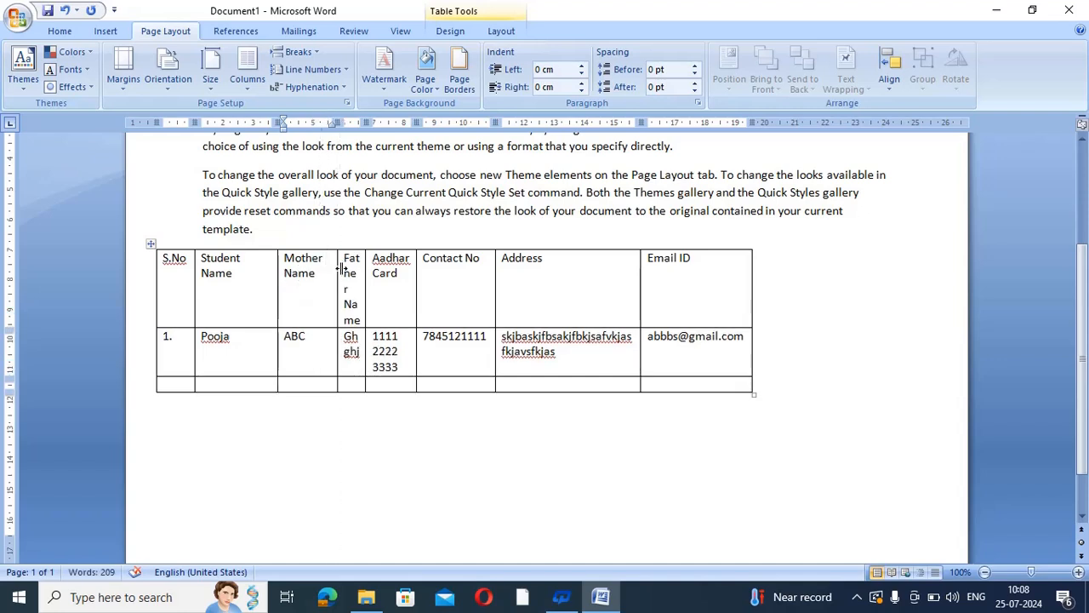
{"action": "left_click_drag", "start_coordinate": [366, 273], "coordinate": [483, 268]}
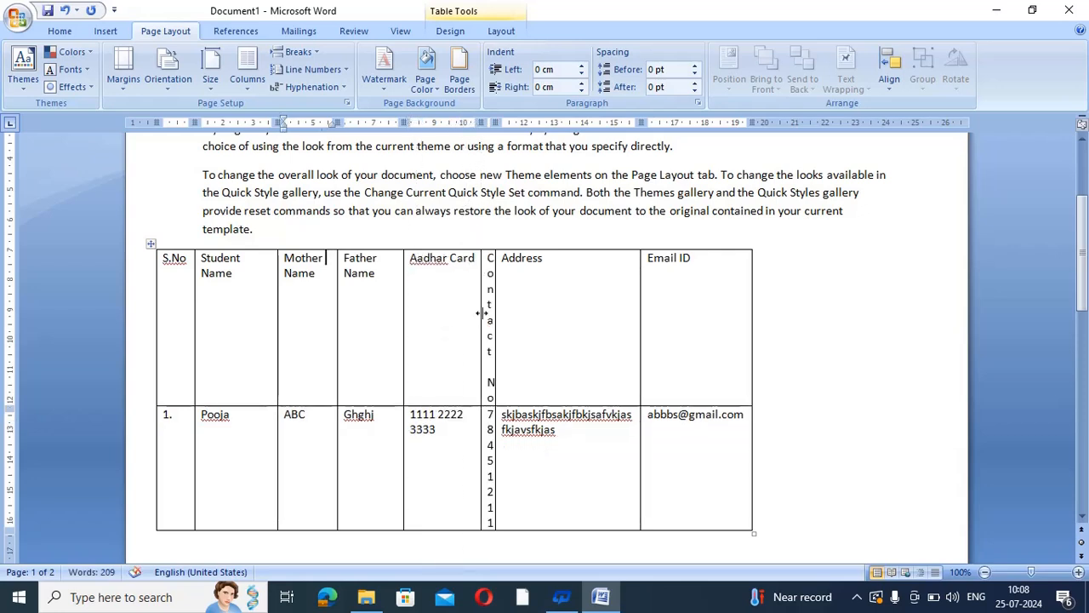
{"action": "left_click_drag", "start_coordinate": [496, 299], "coordinate": [549, 296]}
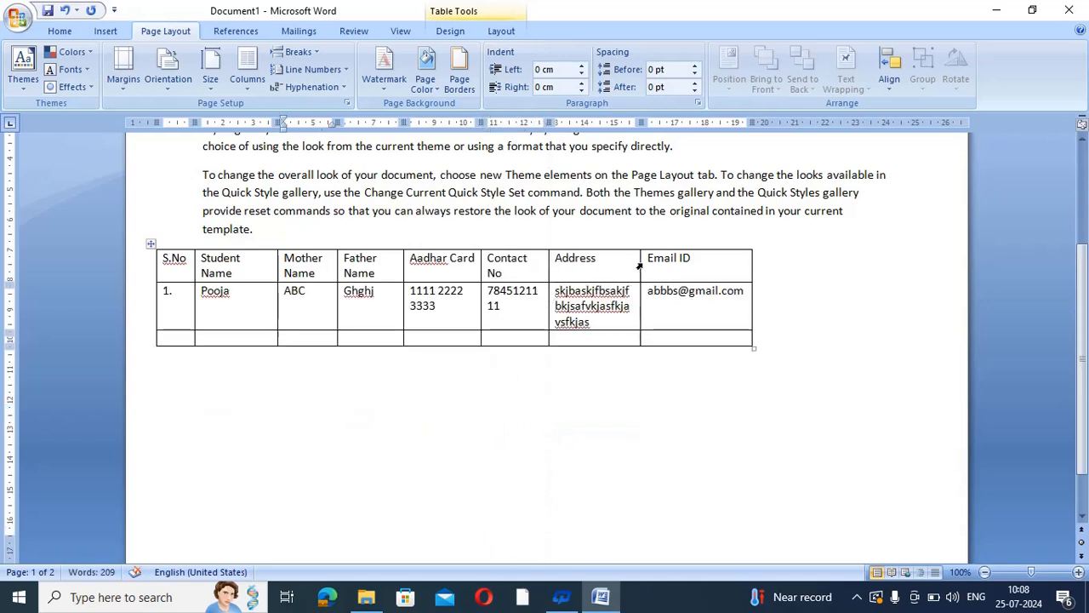
{"action": "left_click_drag", "start_coordinate": [639, 267], "coordinate": [661, 259]}
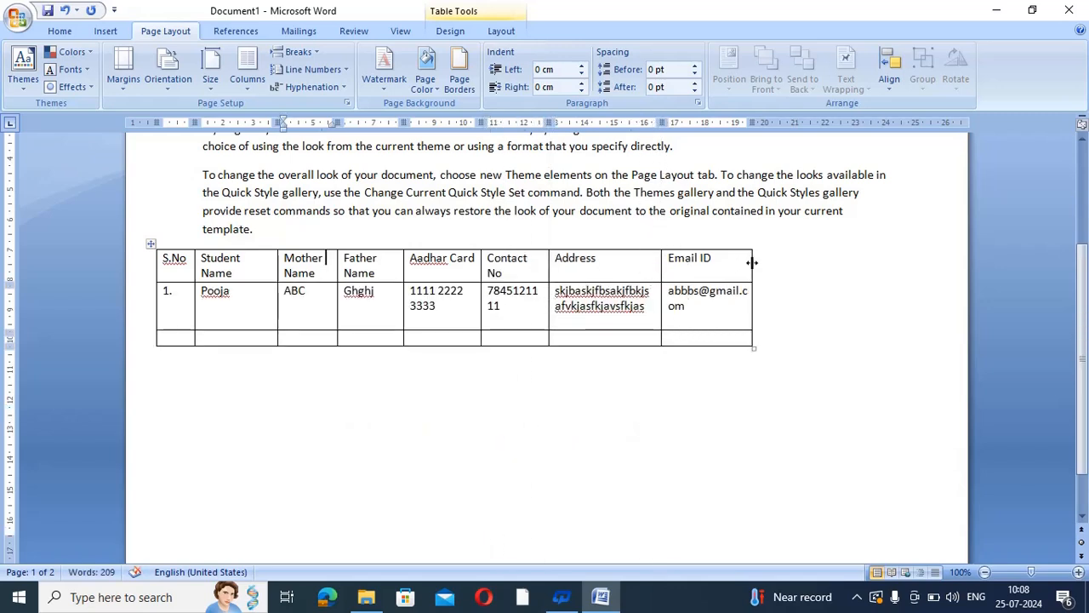
{"action": "left_click_drag", "start_coordinate": [753, 262], "coordinate": [827, 266]}
Widen the Address column slightly and stretch the Mother Name column much further right
{"action": "scroll", "coordinate": [827, 269], "scroll_direction": "up", "scroll_amount": 2}
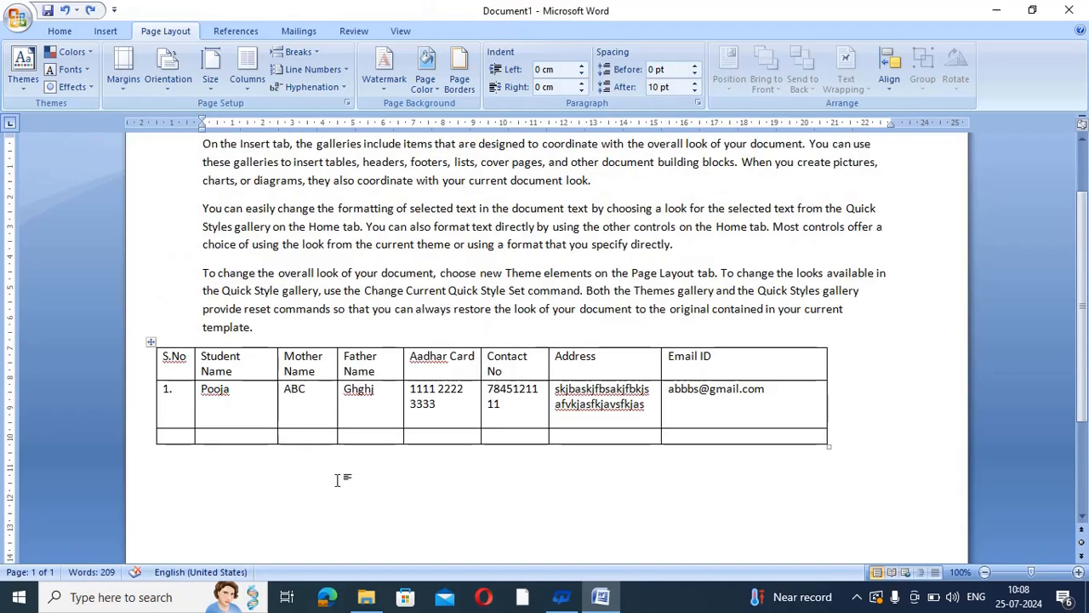
{"action": "left_click", "coordinate": [338, 481]}
{"action": "left_click_drag", "start_coordinate": [661, 364], "coordinate": [678, 364]}
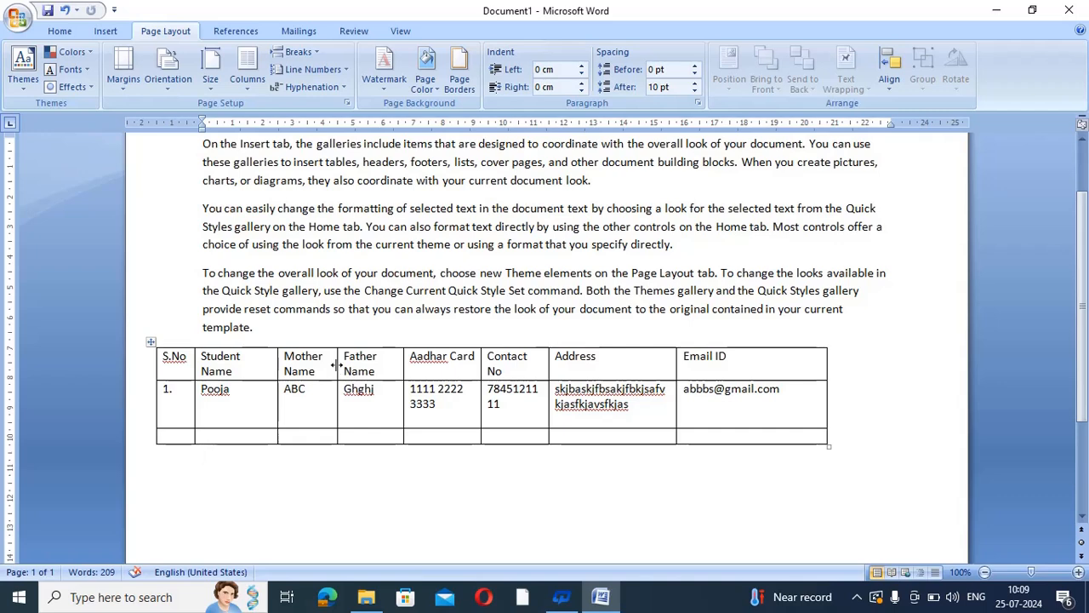
{"action": "left_click_drag", "start_coordinate": [337, 364], "coordinate": [503, 356]}
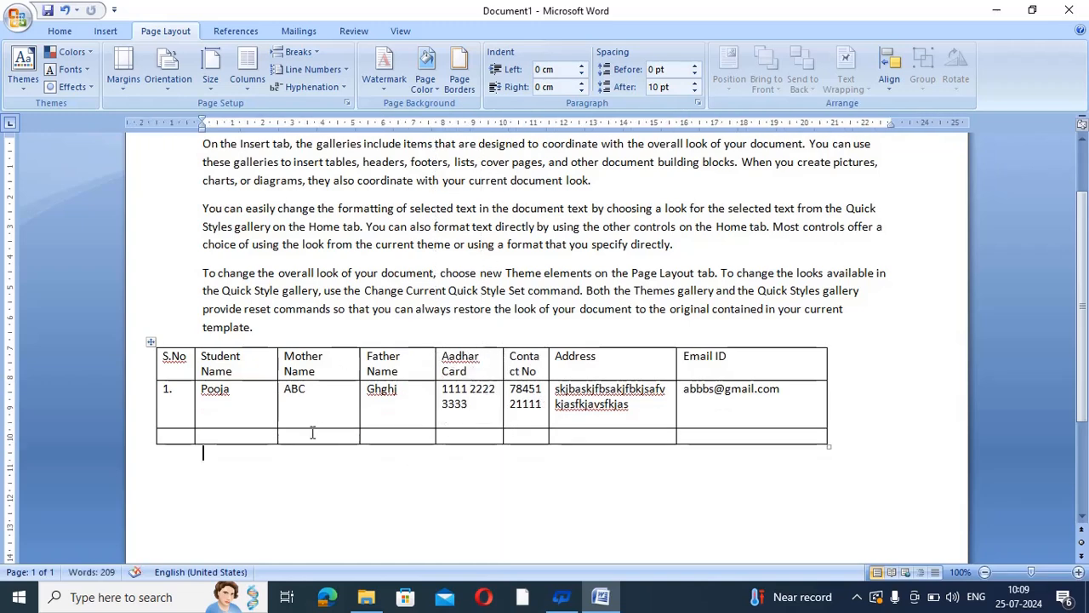
Try portrait and landscape page orientations, ending with the page in portrait
{"action": "left_click", "coordinate": [164, 80]}
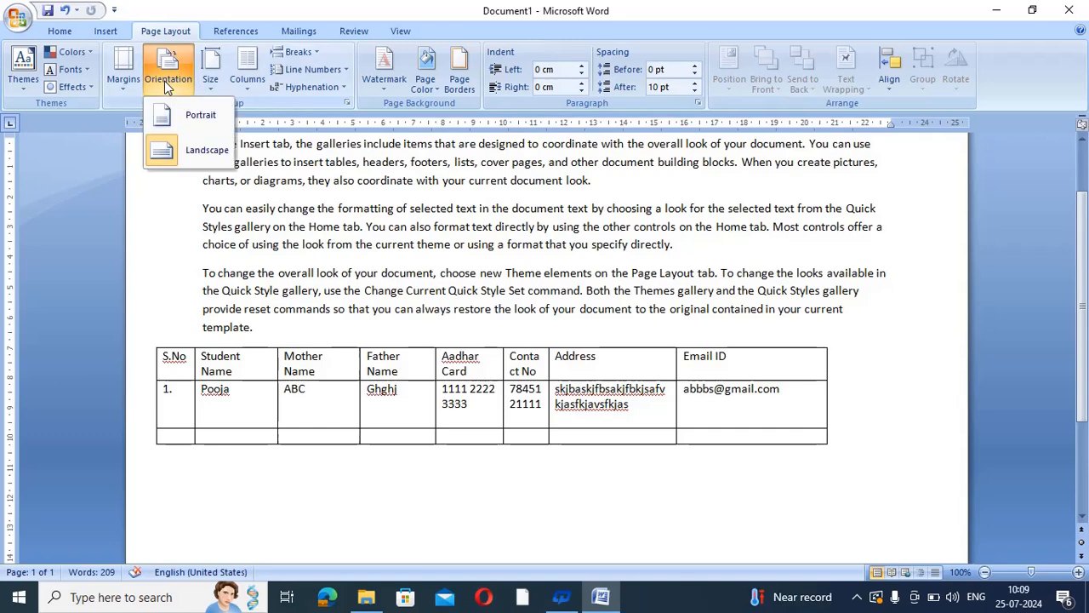
{"action": "left_click", "coordinate": [188, 116]}
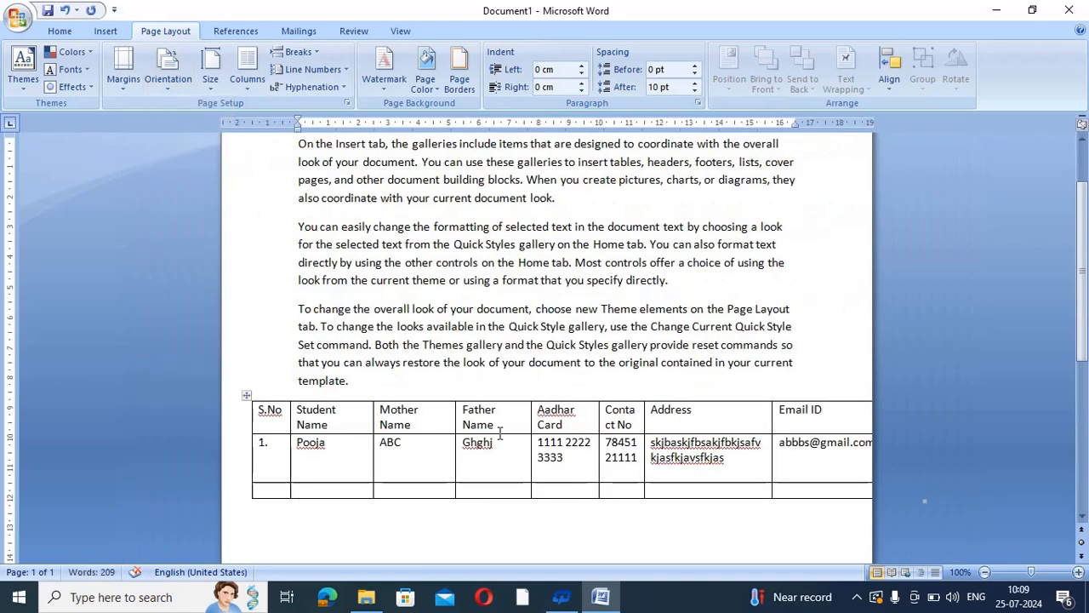
{"action": "left_click", "coordinate": [531, 509]}
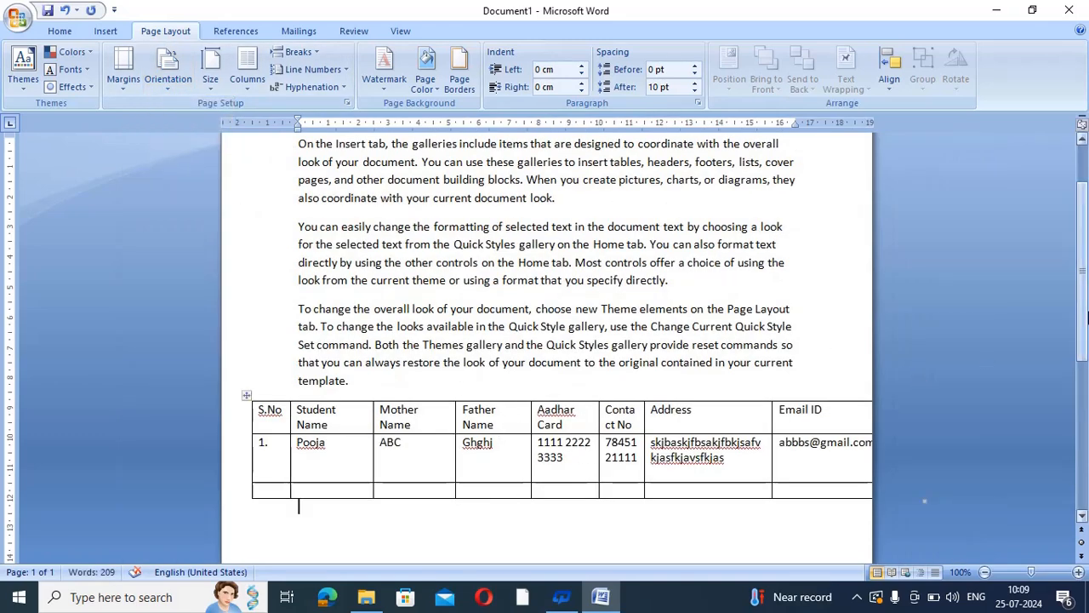
{"action": "scroll", "coordinate": [1086, 315], "scroll_direction": "down", "scroll_amount": 1}
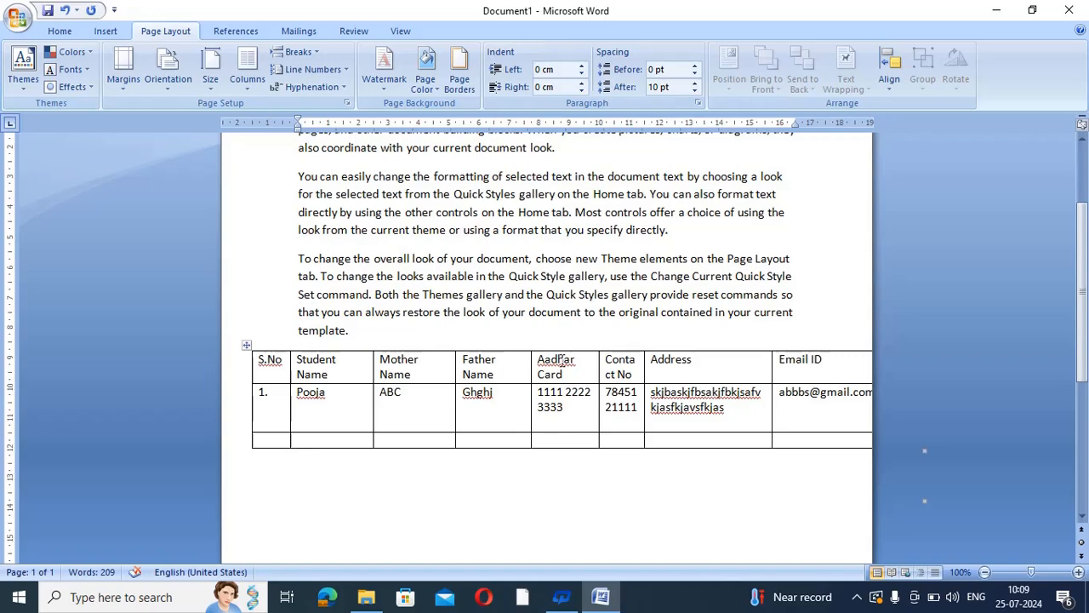
{"action": "left_click", "coordinate": [168, 70]}
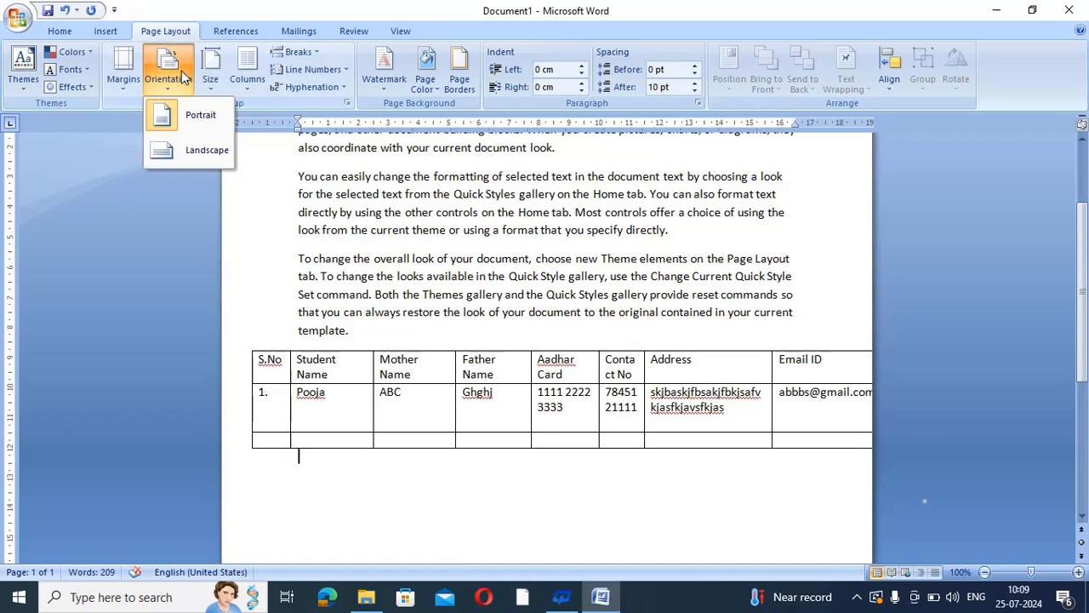
{"action": "left_click", "coordinate": [203, 149]}
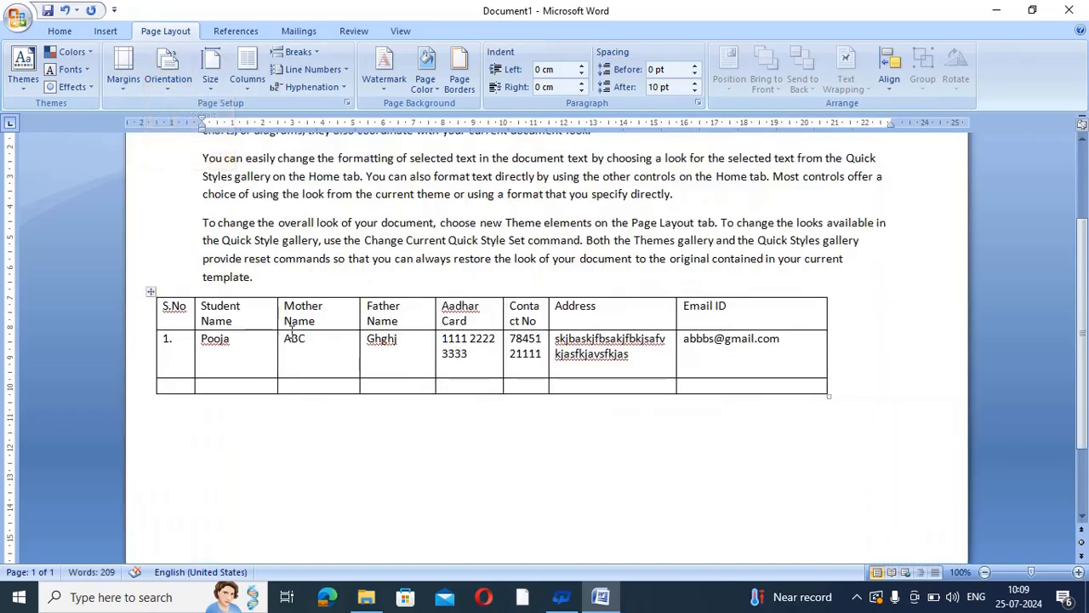
{"action": "scroll", "coordinate": [1084, 269], "scroll_direction": "up", "scroll_amount": 2}
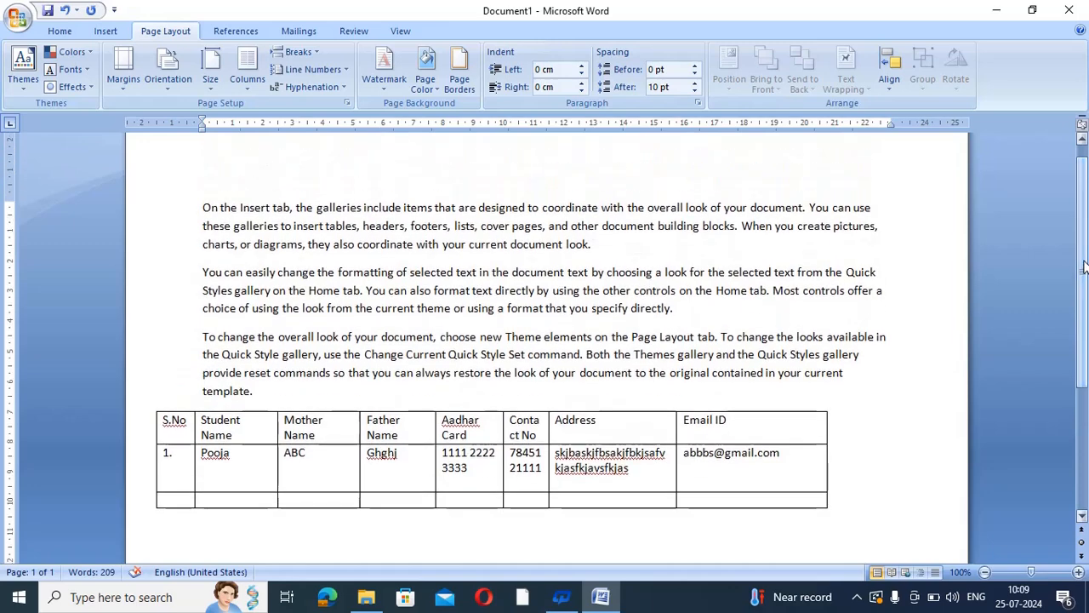
{"action": "left_click", "coordinate": [181, 79]}
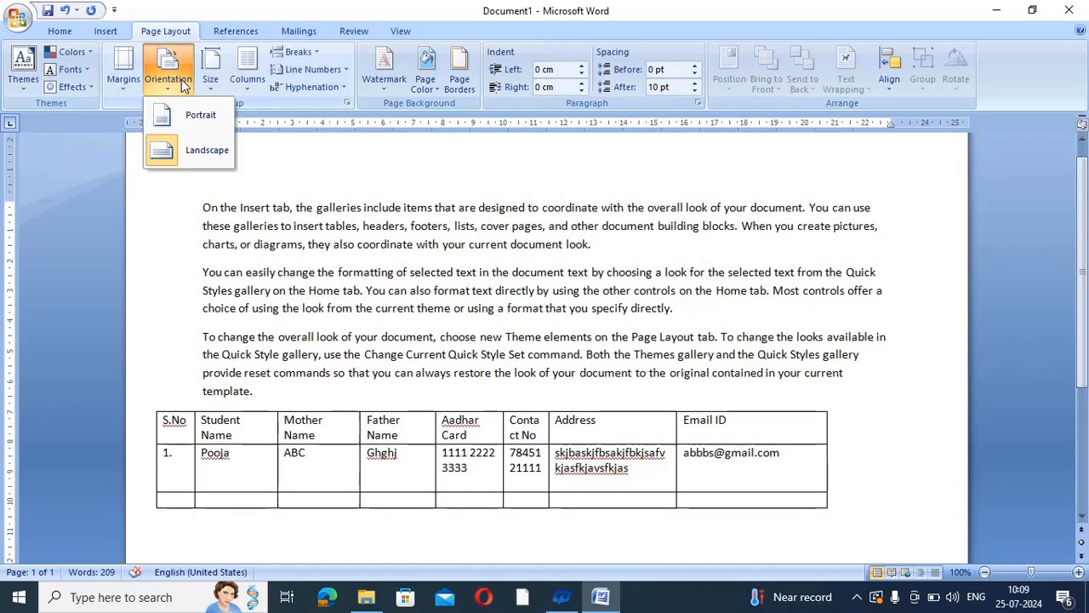
{"action": "left_click", "coordinate": [188, 113]}
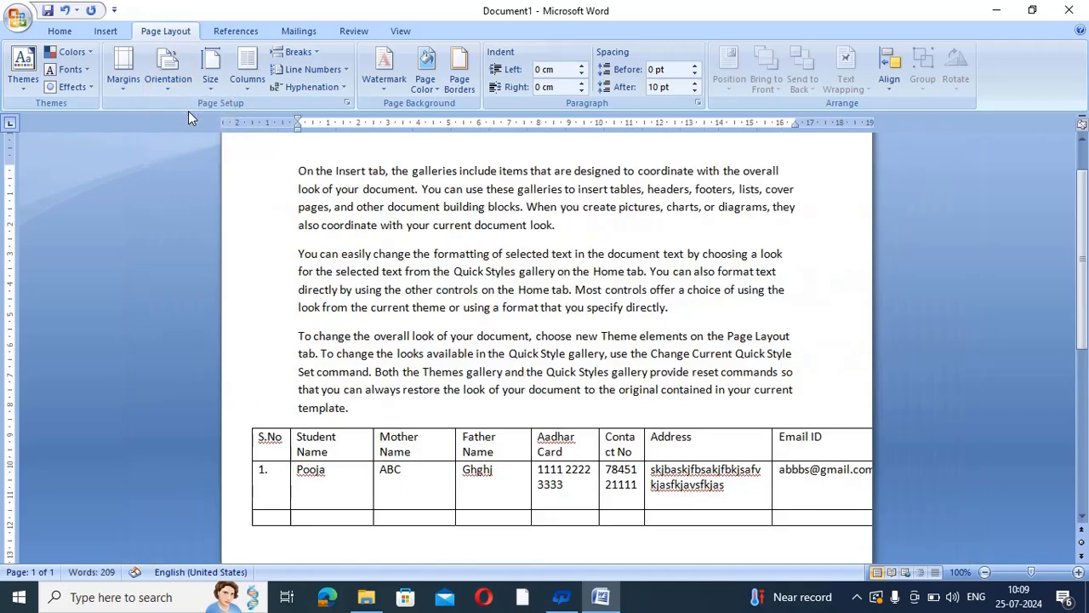
{"action": "scroll", "coordinate": [936, 247], "scroll_direction": "up", "scroll_amount": 1}
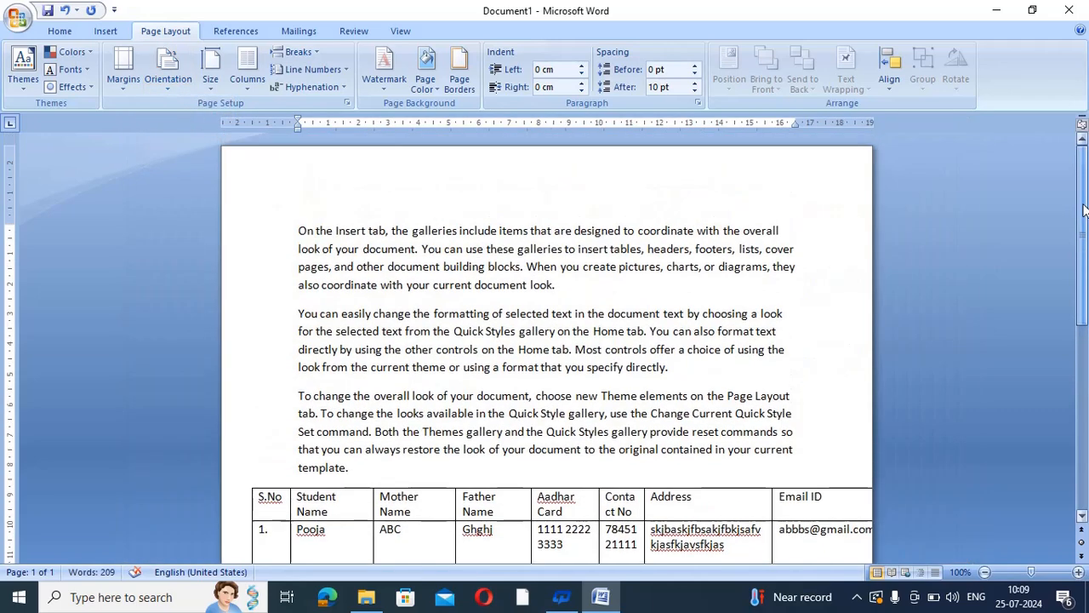
{"action": "scroll", "coordinate": [901, 215], "scroll_direction": "down", "scroll_amount": 2}
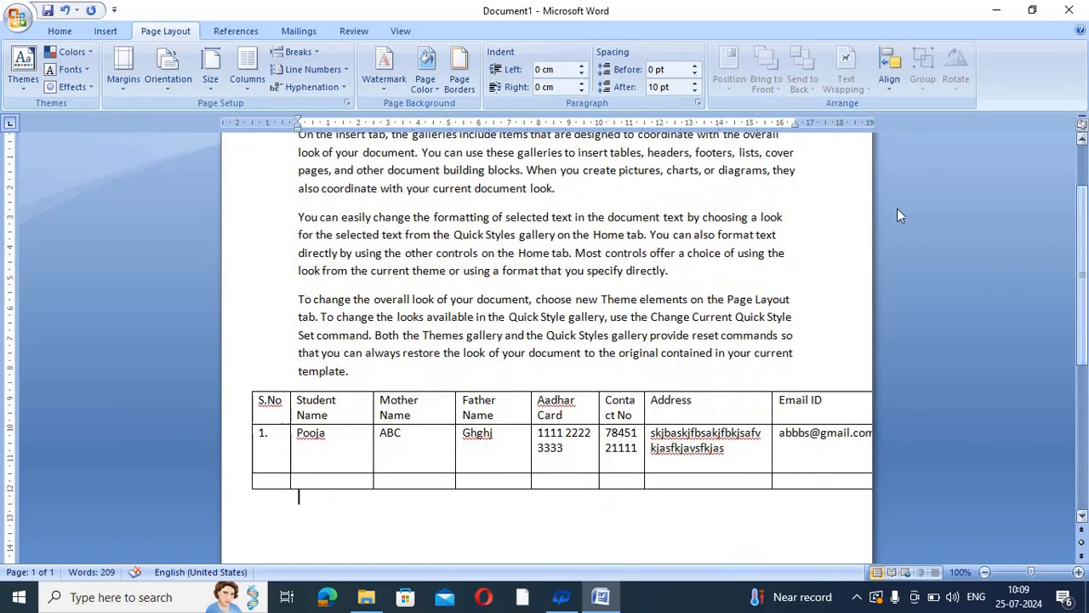
Show the document in Print Preview
{"action": "left_click", "coordinate": [18, 17]}
{"action": "mouse_move", "coordinate": [53, 196]}
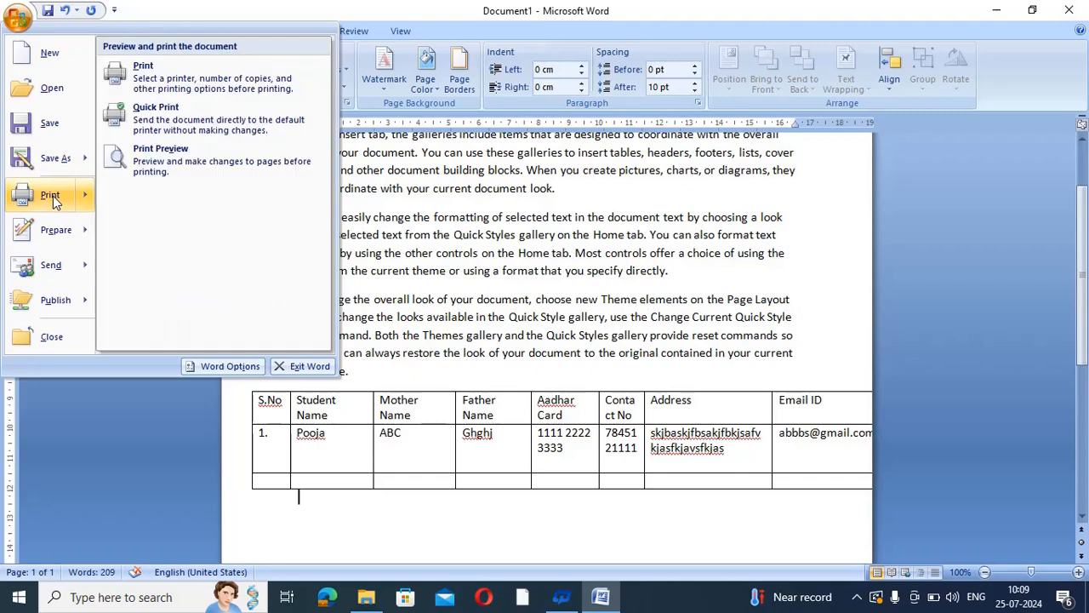
{"action": "left_click", "coordinate": [168, 161]}
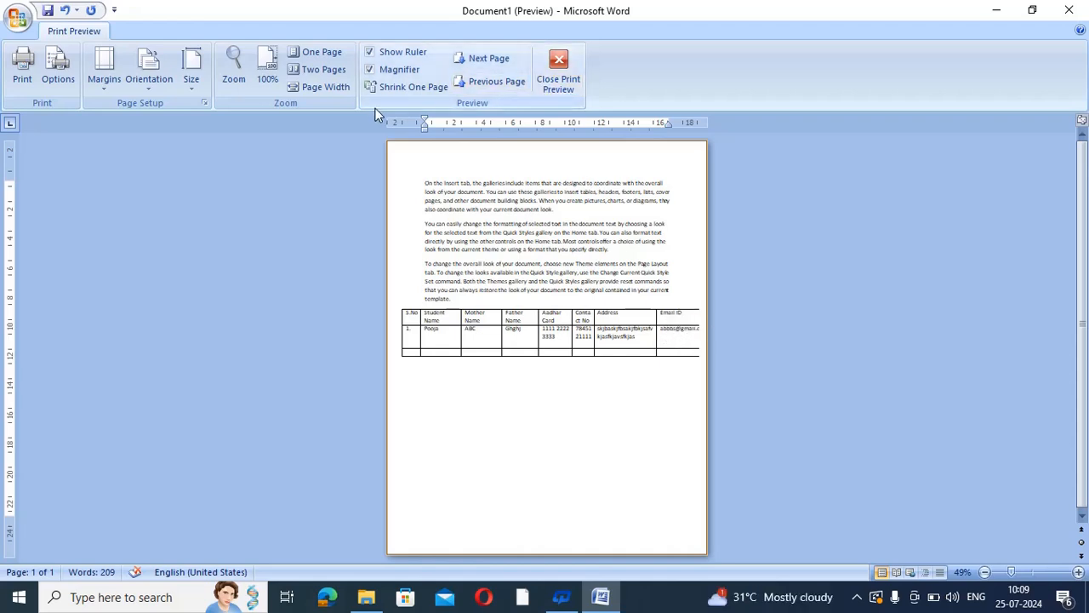
Set the page to landscape and close Print Preview
{"action": "left_click", "coordinate": [153, 80]}
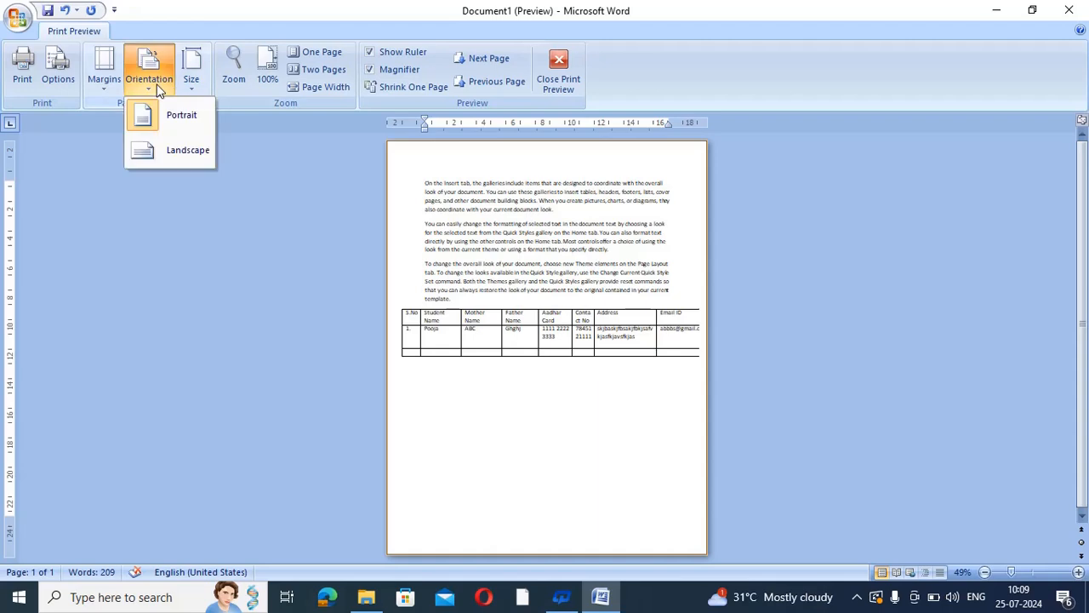
{"action": "left_click", "coordinate": [186, 151]}
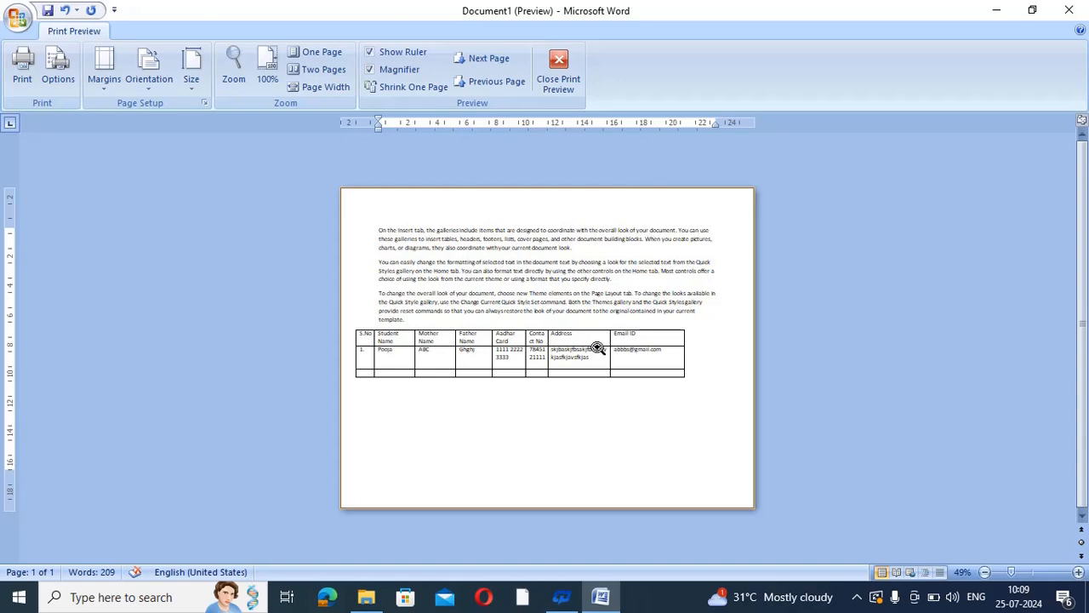
{"action": "left_click", "coordinate": [559, 77]}
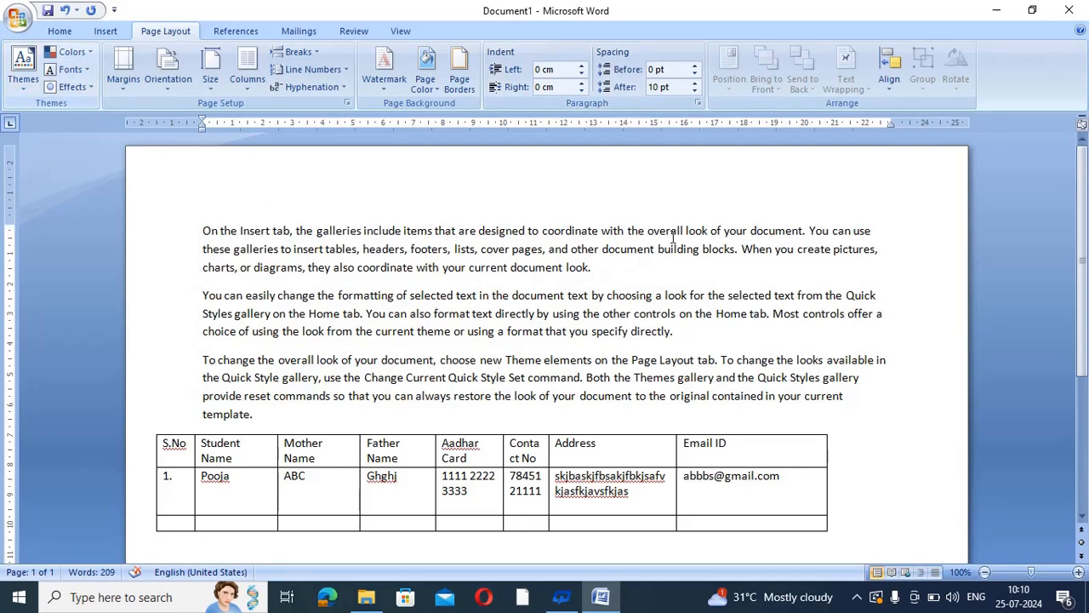
Put the cursor in the Email ID header cell and bring up the Table Tools Layout commands
{"action": "left_click_drag", "start_coordinate": [1087, 266], "coordinate": [1087, 279]}
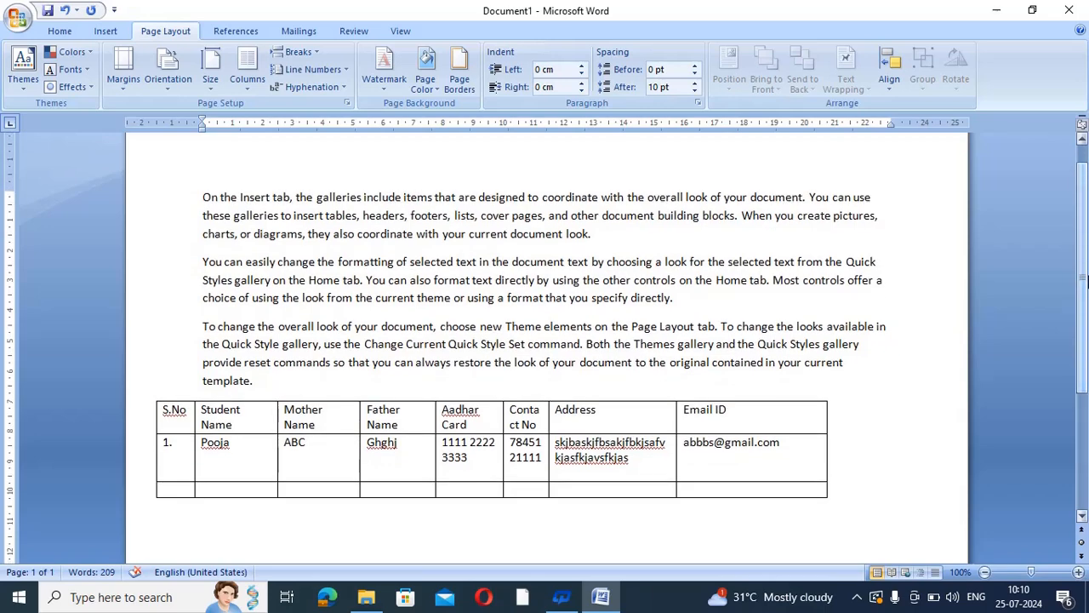
{"action": "left_click", "coordinate": [813, 417]}
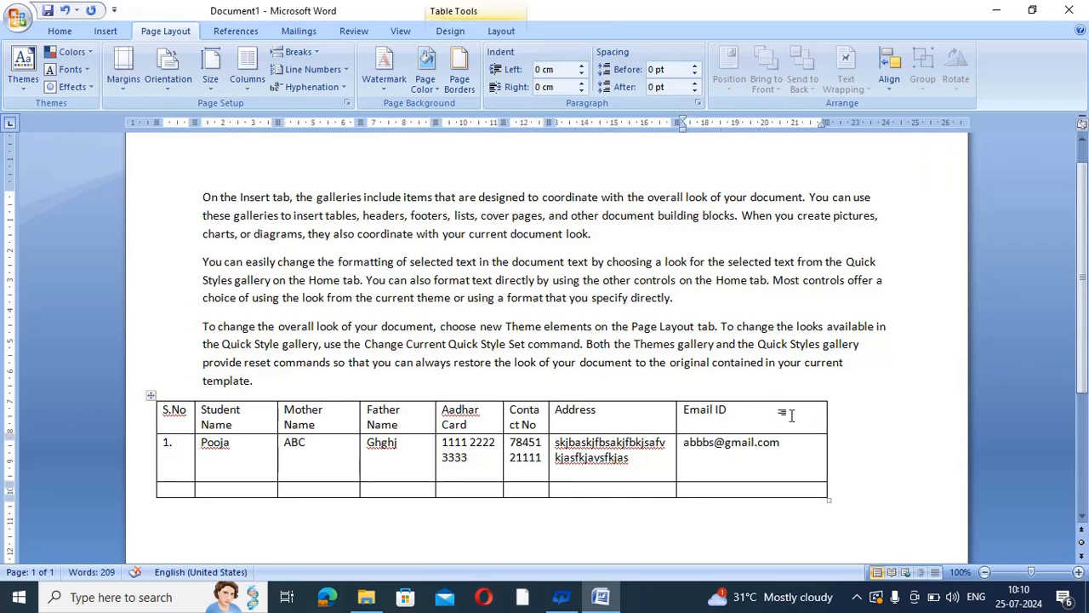
{"action": "left_click", "coordinate": [504, 31]}
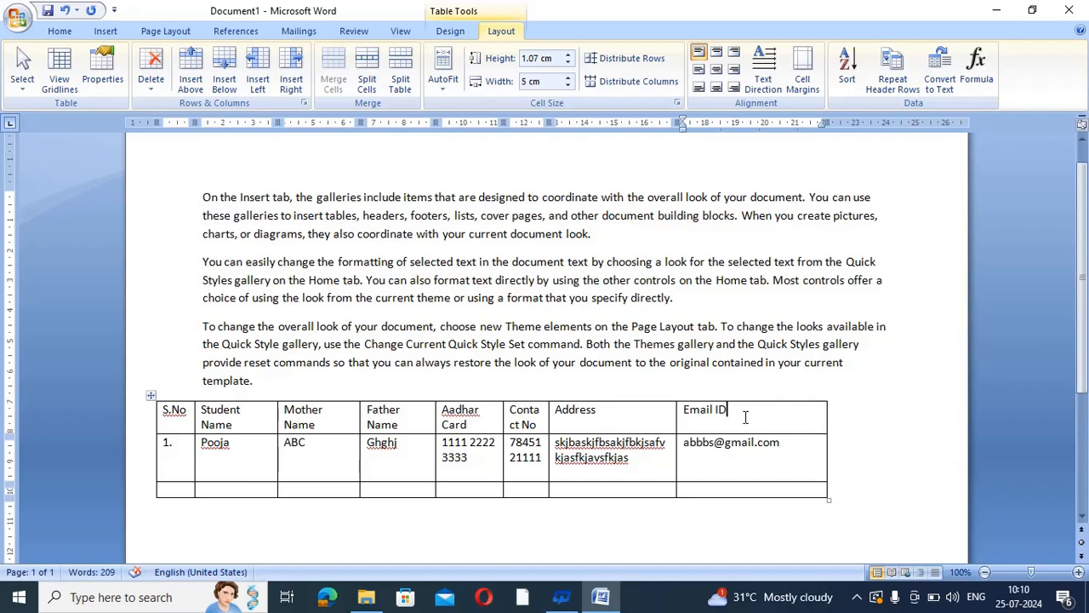
Insert a new column to the right of the Email ID column
{"action": "left_click", "coordinate": [294, 70]}
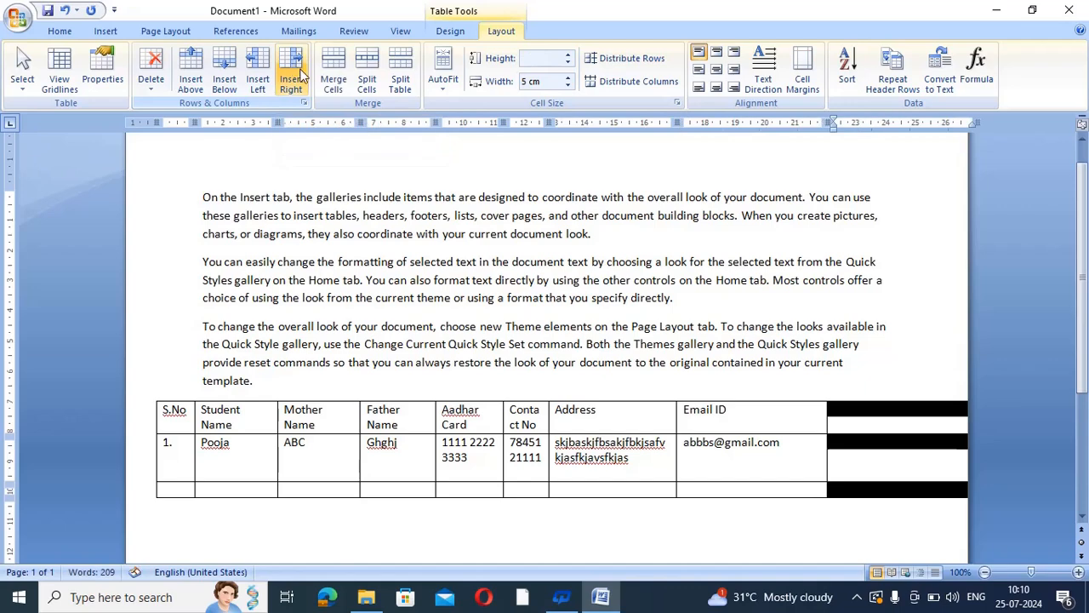
{"action": "left_click", "coordinate": [944, 472]}
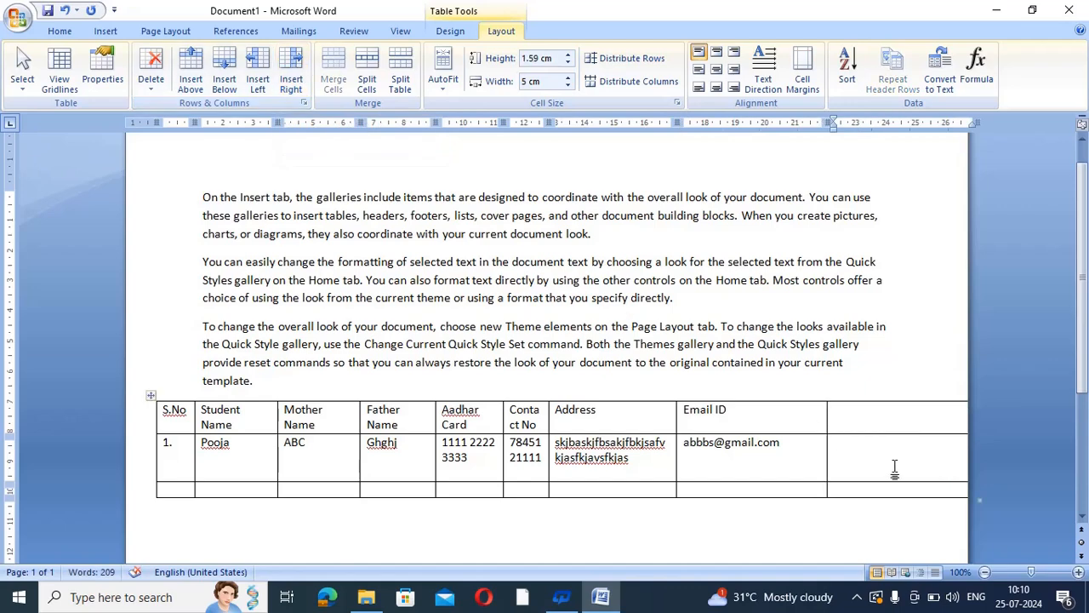
{"action": "left_click", "coordinate": [149, 395]}
{"action": "left_click", "coordinate": [954, 461]}
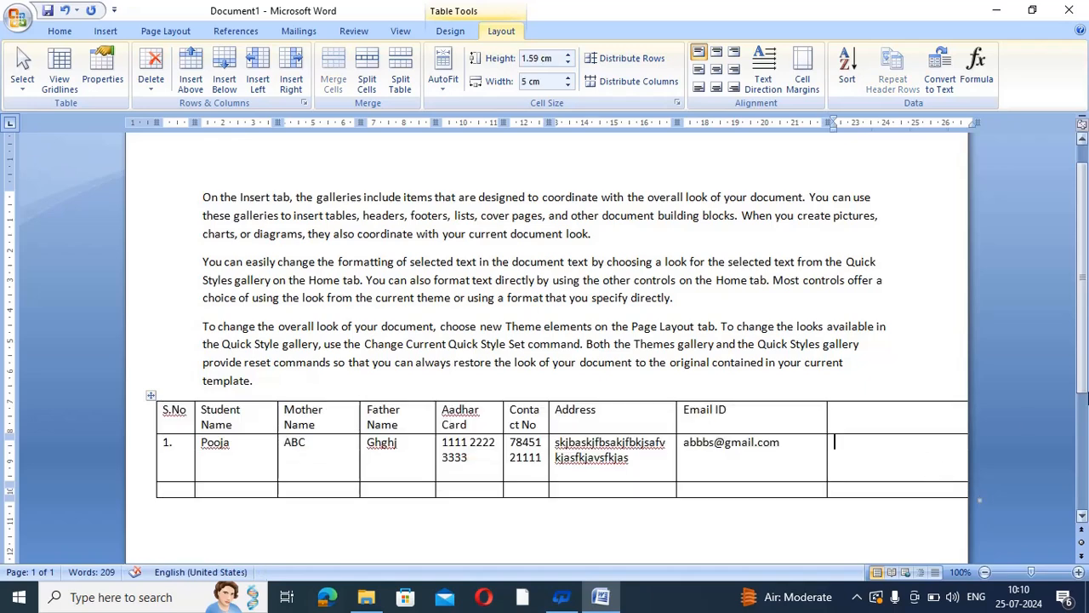
{"action": "left_click_drag", "start_coordinate": [1083, 390], "coordinate": [1083, 438]}
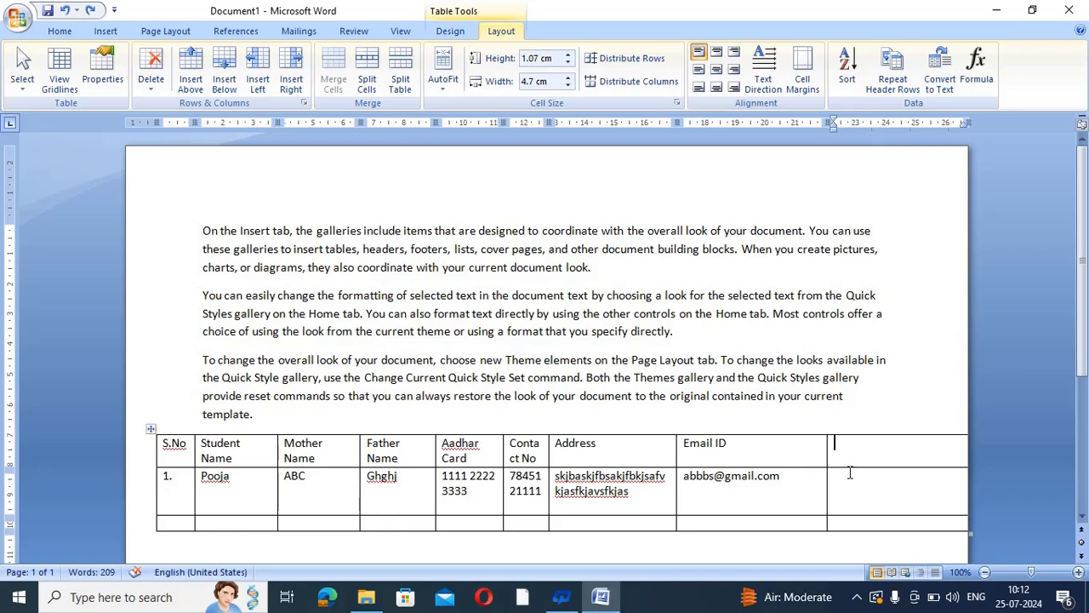
Head the new column 'Family ID' and select the whole table
{"action": "type", "text": "Fami"}
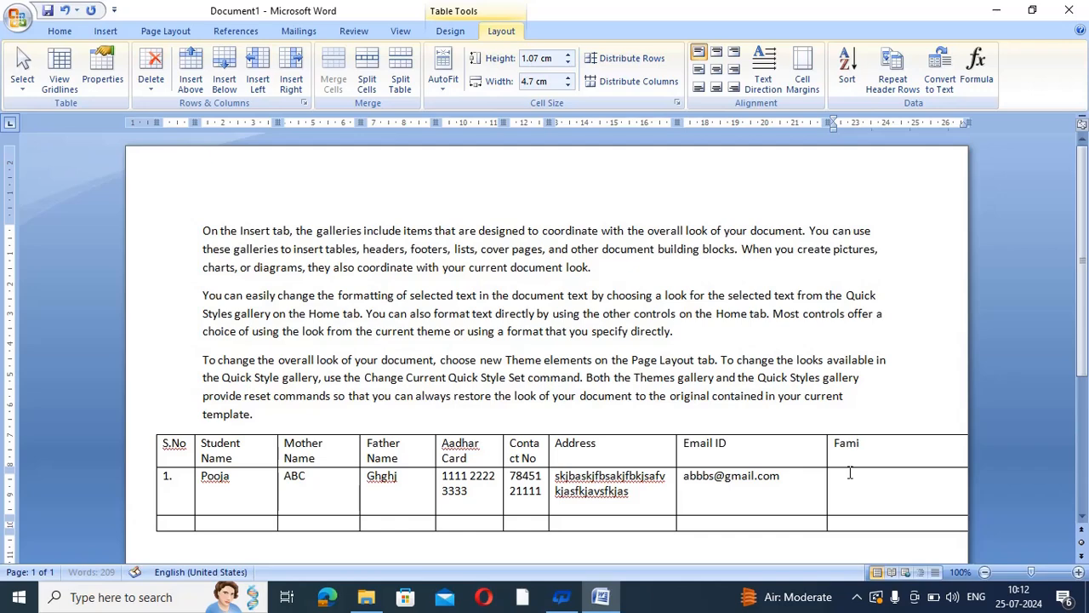
{"action": "type", "text": "ly ID"}
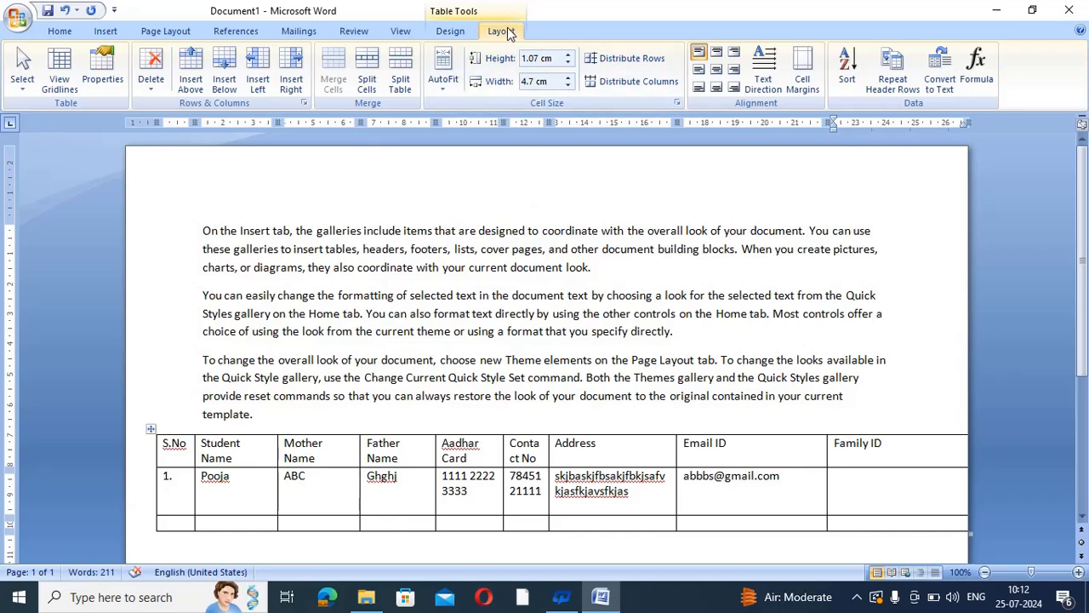
{"action": "left_click", "coordinate": [149, 428]}
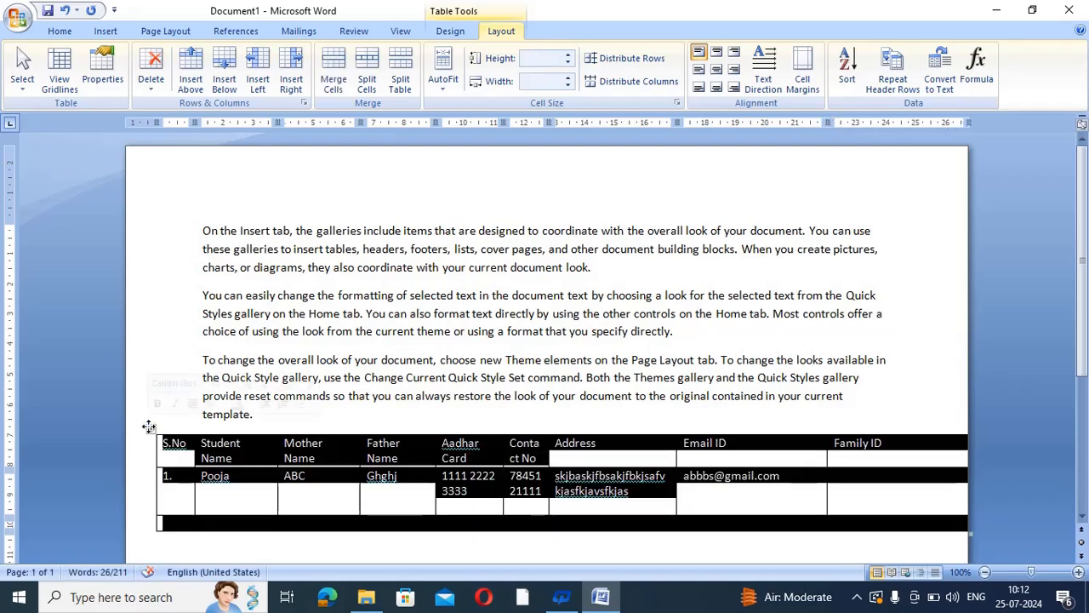
{"action": "left_click", "coordinate": [265, 424]}
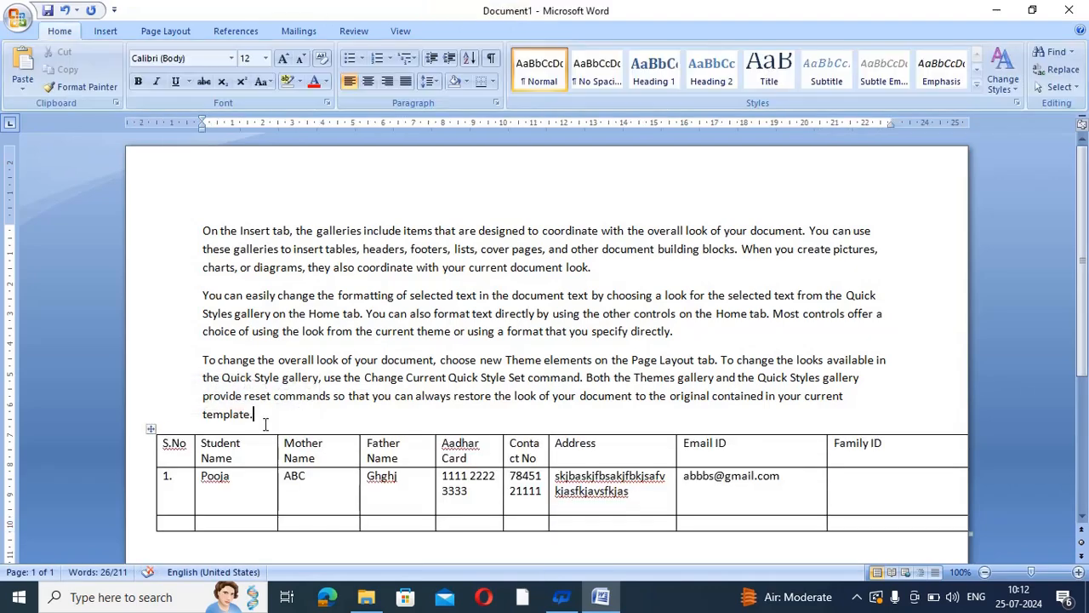
{"action": "left_click", "coordinate": [150, 428]}
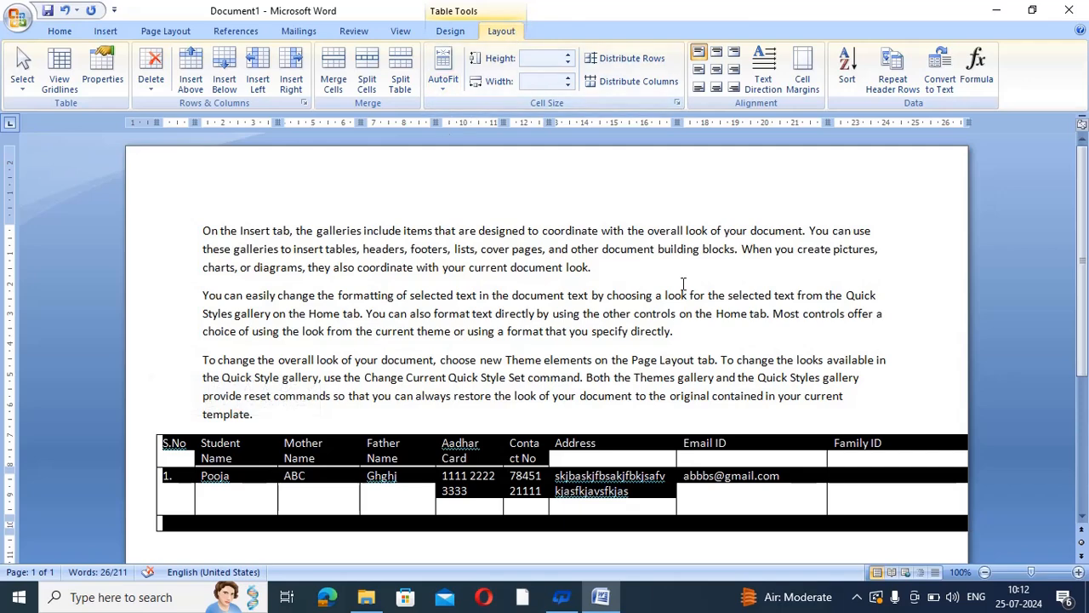
Reduce the Family ID column width from 4.7 cm to 4.2 cm
{"action": "left_click", "coordinate": [886, 474]}
{"action": "left_click", "coordinate": [899, 444]}
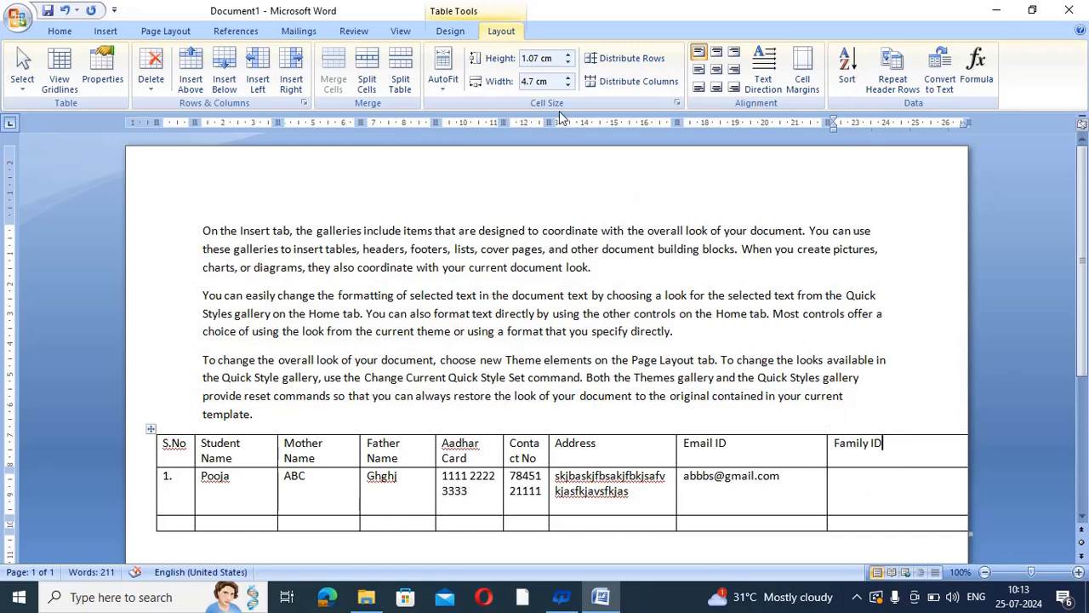
{"action": "left_click", "coordinate": [568, 85]}
{"action": "left_click", "coordinate": [568, 85]}
{"action": "left_click", "coordinate": [569, 85]}
{"action": "left_click", "coordinate": [569, 85]}
{"action": "left_click", "coordinate": [568, 85]}
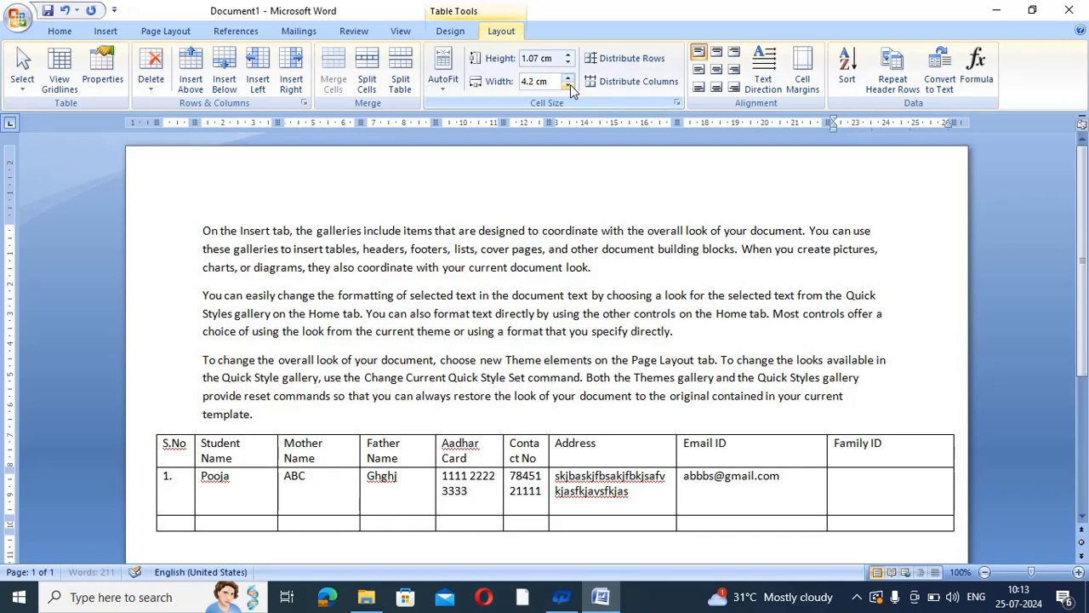
{"action": "left_click", "coordinate": [831, 317]}
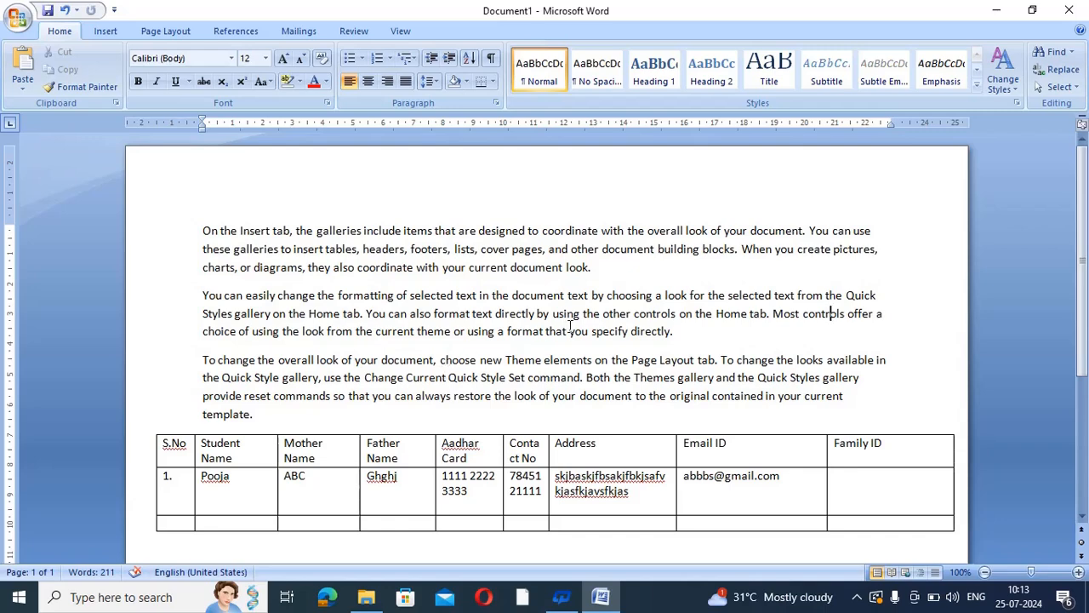
Change the page orientation from landscape back to portrait
{"action": "left_click", "coordinate": [165, 31]}
{"action": "left_click", "coordinate": [171, 78]}
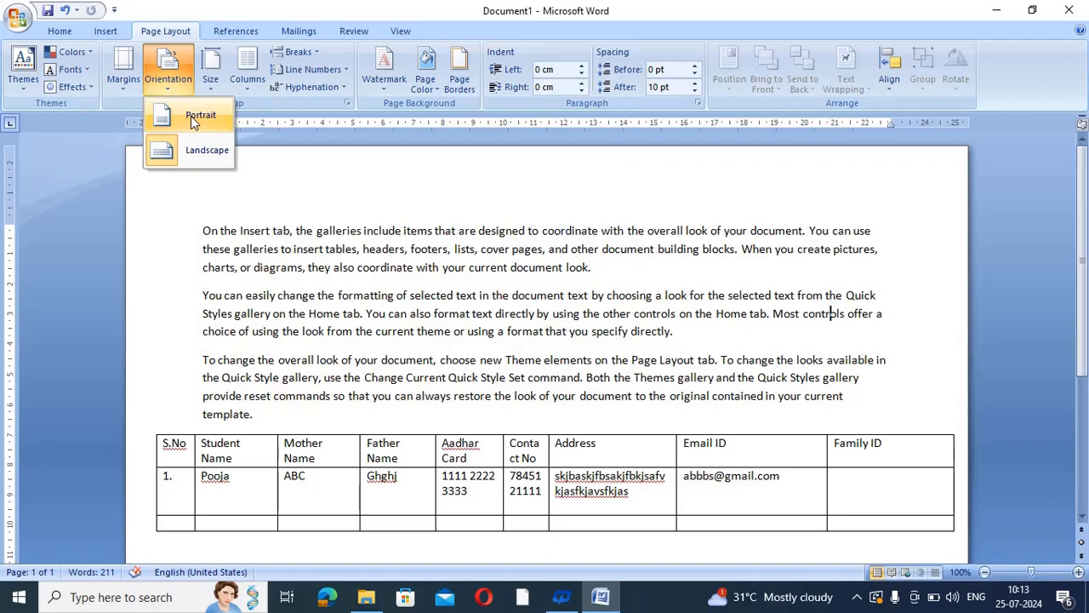
{"action": "left_click", "coordinate": [189, 117]}
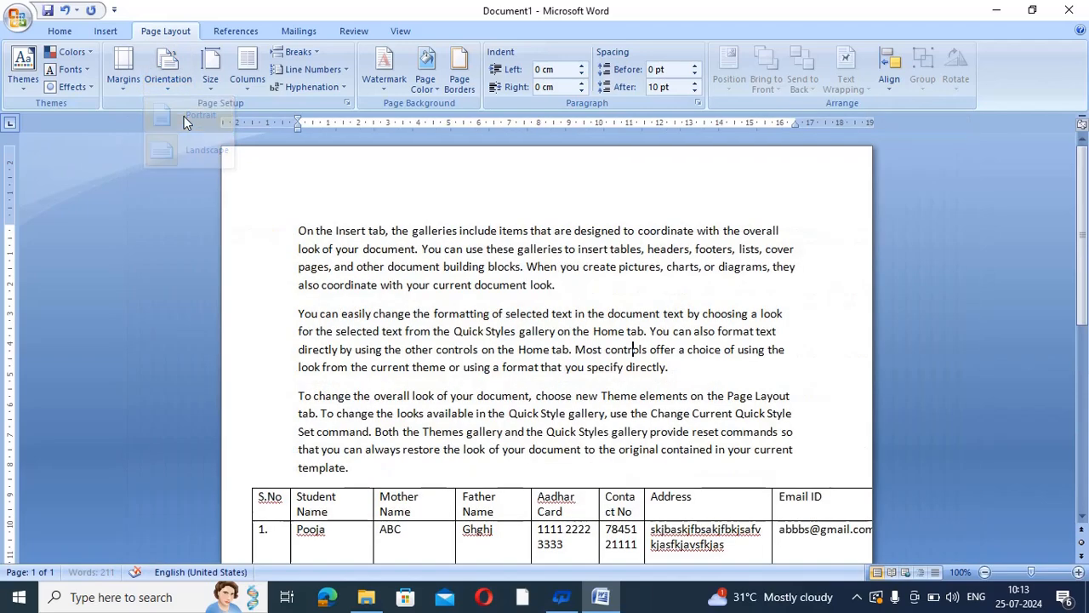
{"action": "scroll", "coordinate": [1086, 231], "scroll_direction": "down", "scroll_amount": 5}
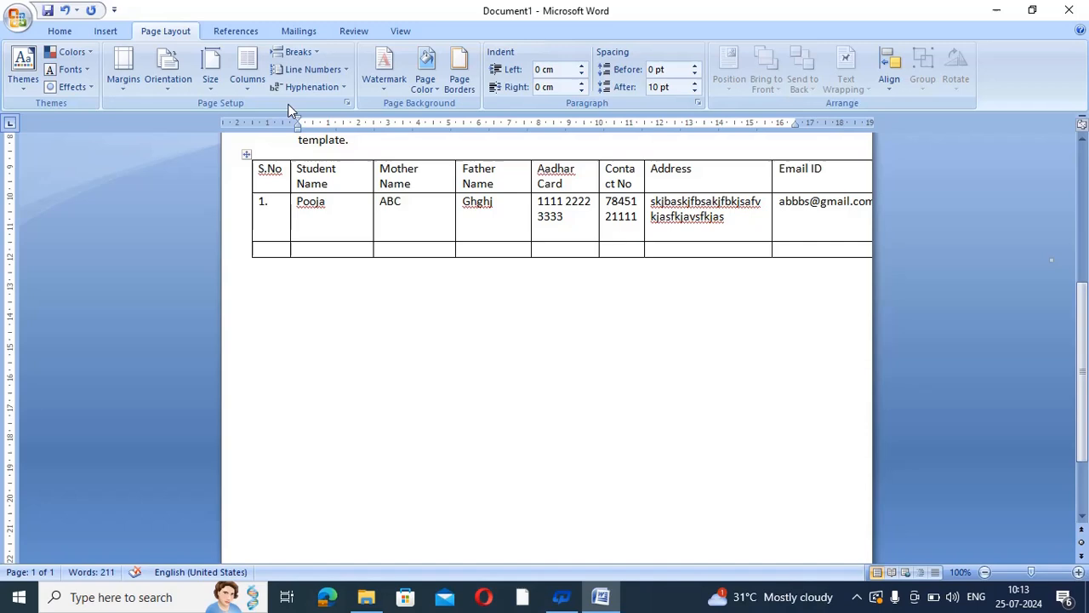
{"action": "left_click", "coordinate": [106, 31]}
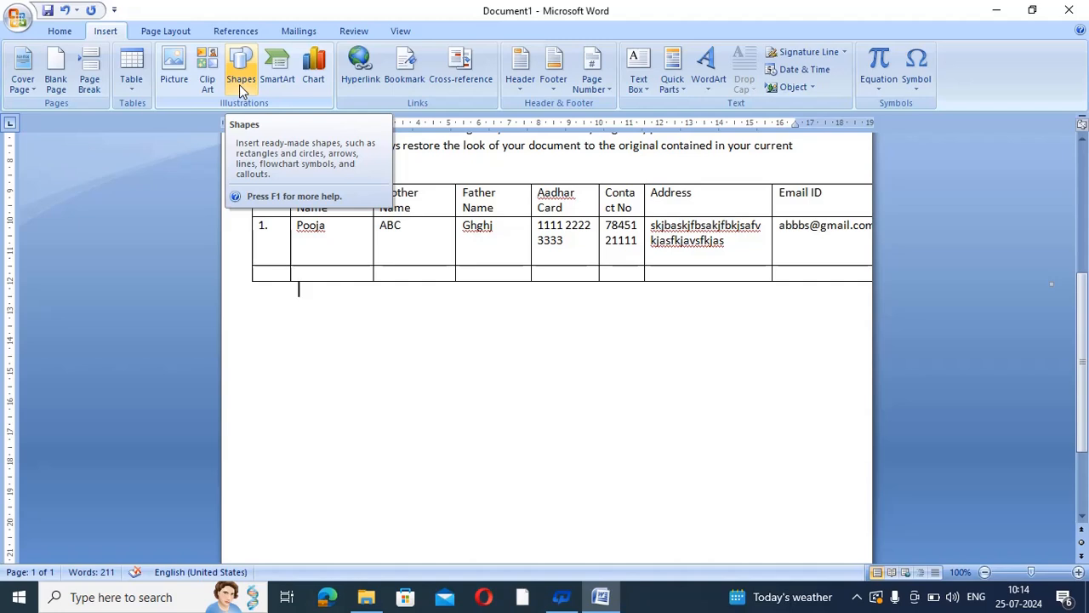
Draw a rectangle about 8.18 cm wide by 4.58 cm high below the student table
{"action": "left_click", "coordinate": [239, 84]}
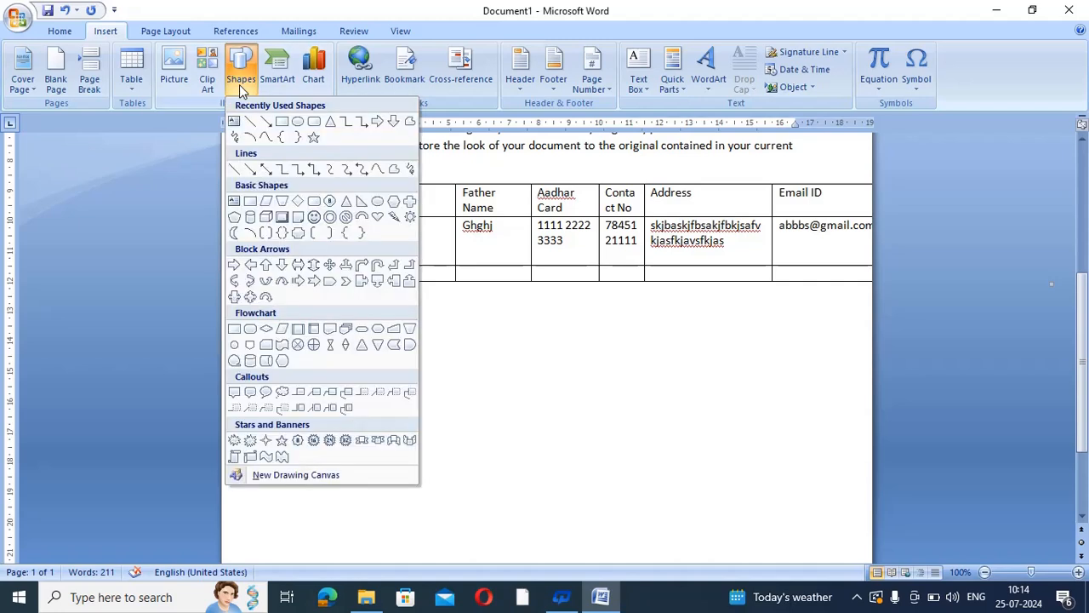
{"action": "left_click", "coordinate": [281, 123]}
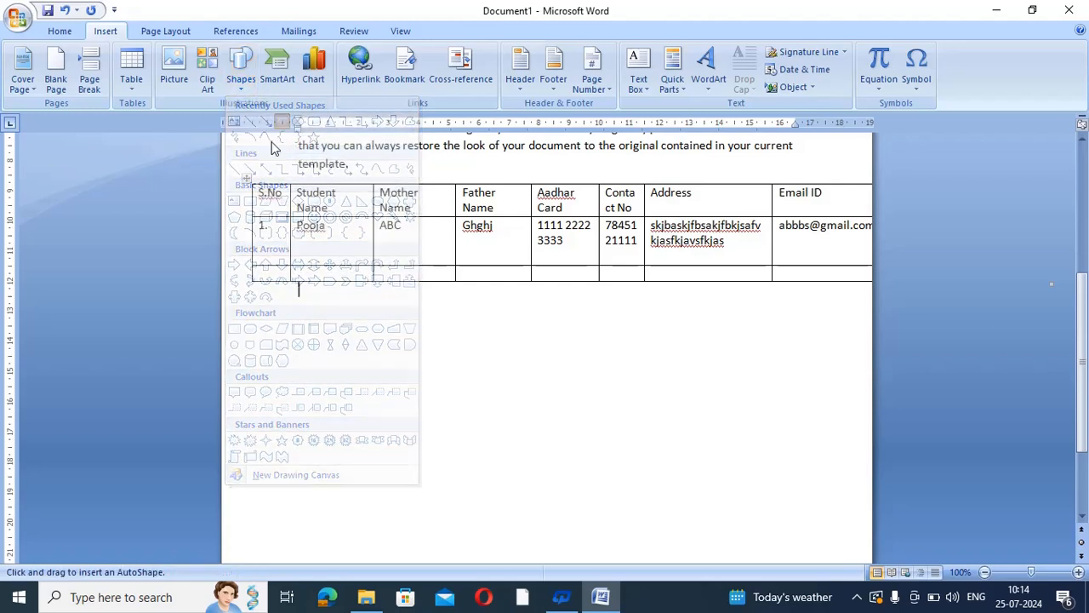
{"action": "mouse_move", "coordinate": [252, 338]}
{"action": "left_mouse_down"}
{"action": "mouse_move", "coordinate": [413, 506]}
{"action": "mouse_move", "coordinate": [499, 494]}
{"action": "mouse_move", "coordinate": [484, 460]}
{"action": "mouse_move", "coordinate": [499, 477]}
{"action": "left_mouse_up"}
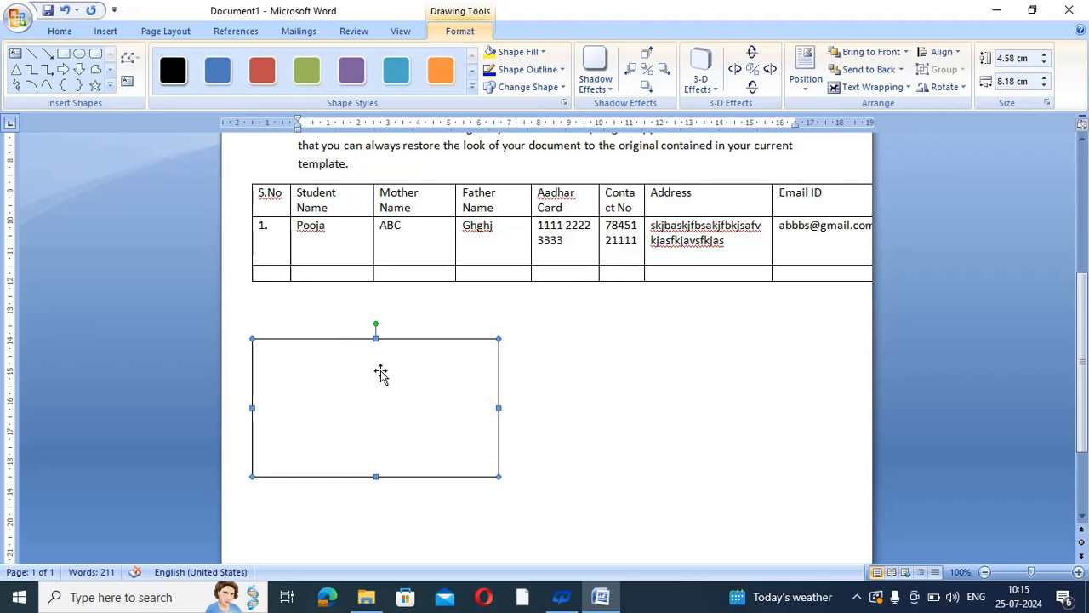
{"action": "left_click", "coordinate": [525, 58]}
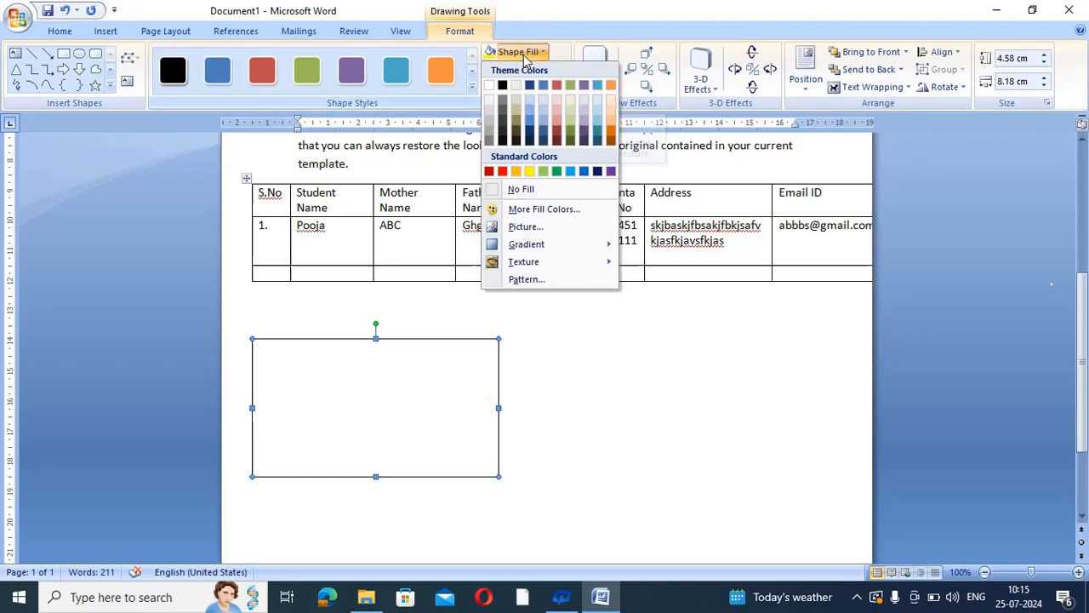
{"action": "left_click", "coordinate": [525, 226]}
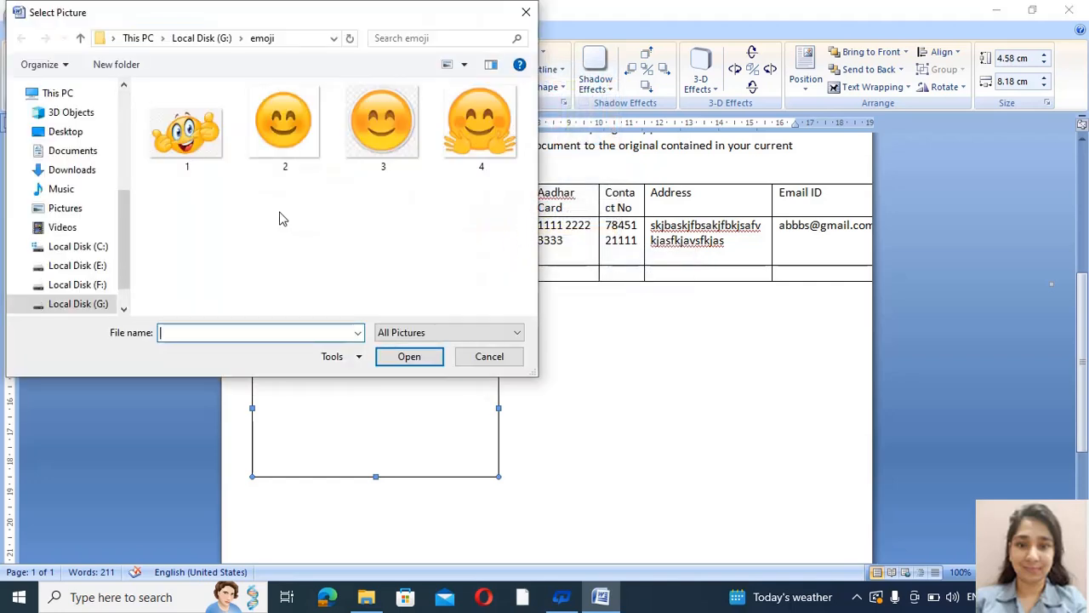
{"action": "left_click", "coordinate": [203, 141]}
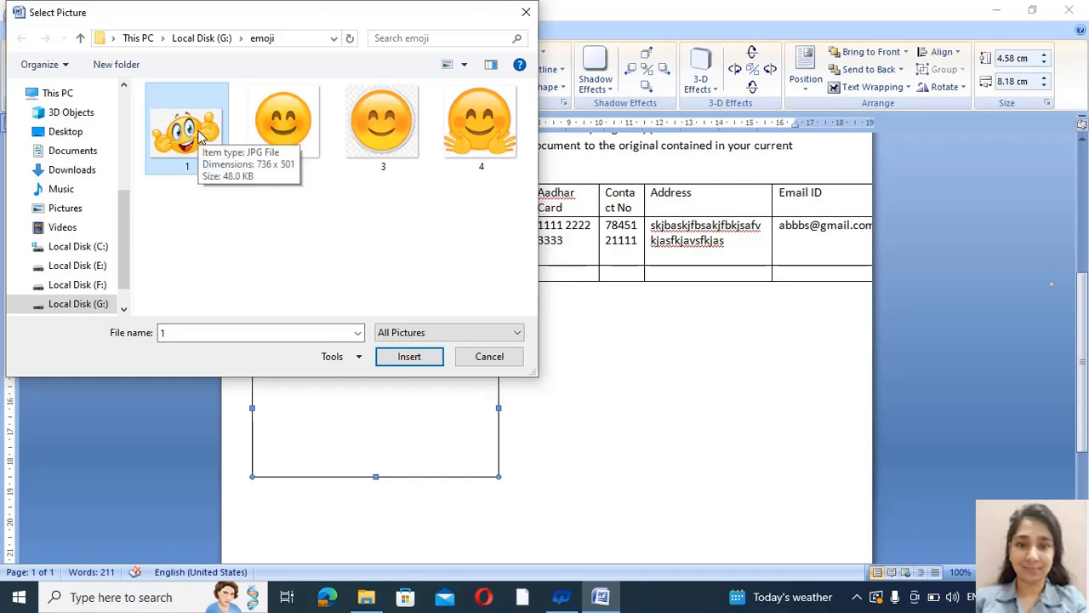
{"action": "left_click", "coordinate": [409, 357]}
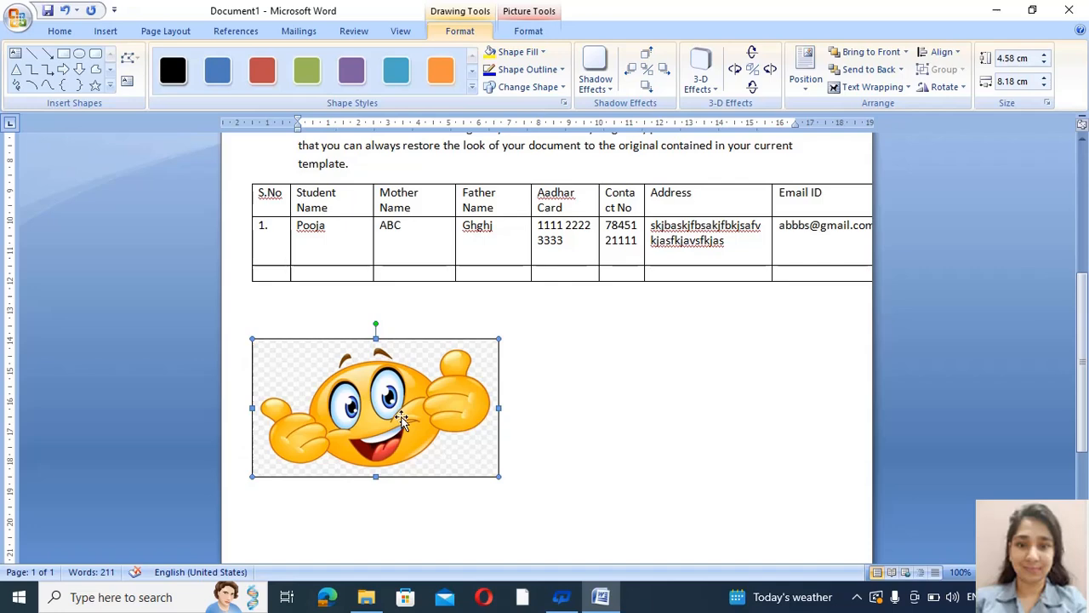
{"action": "left_click", "coordinate": [515, 506]}
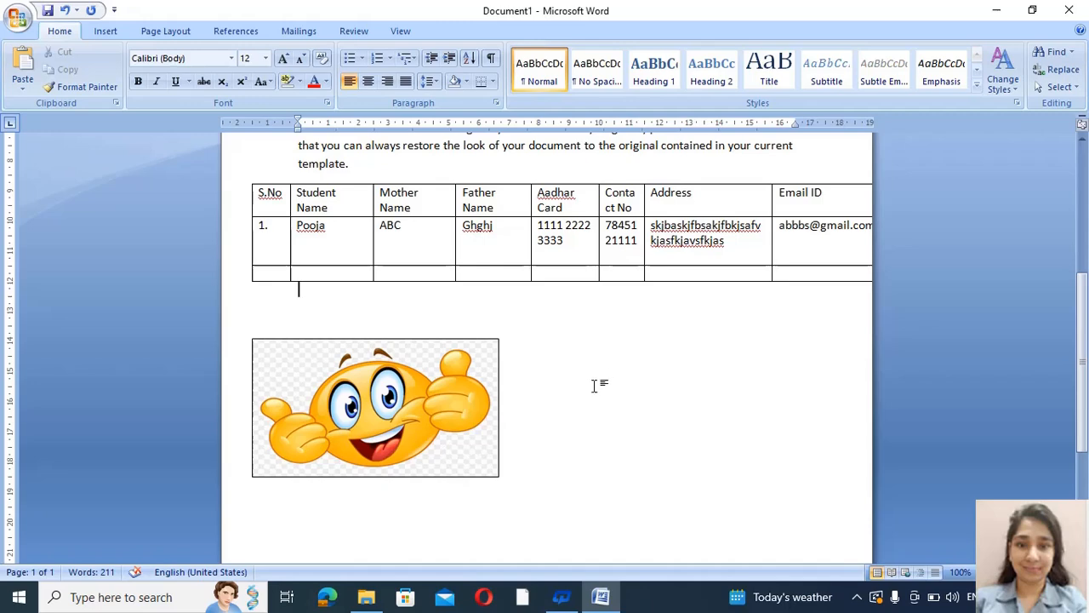
{"action": "left_click", "coordinate": [389, 388]}
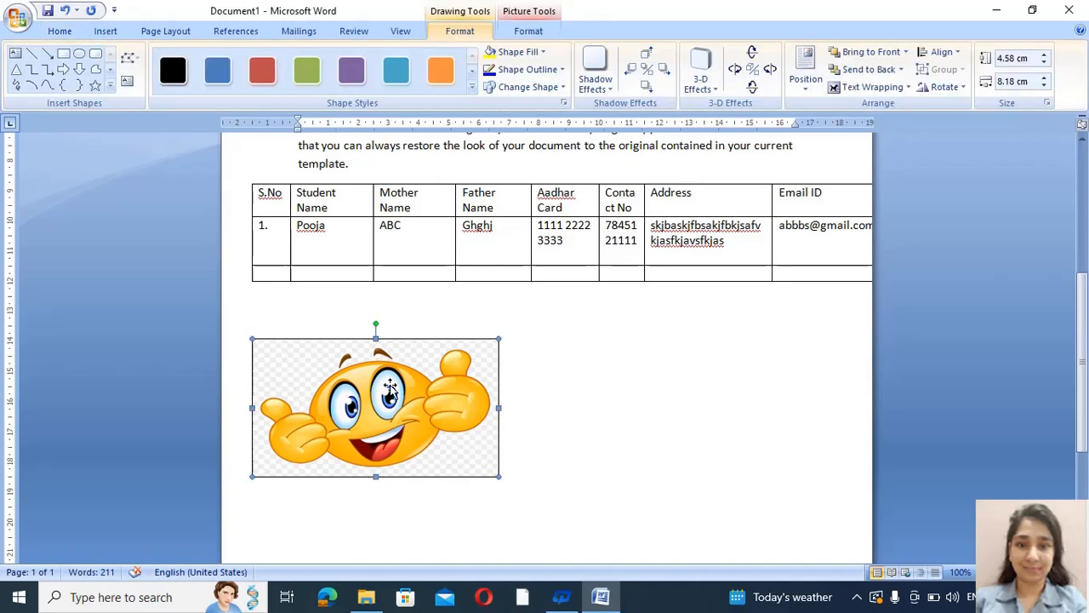
{"action": "left_click", "coordinate": [598, 462]}
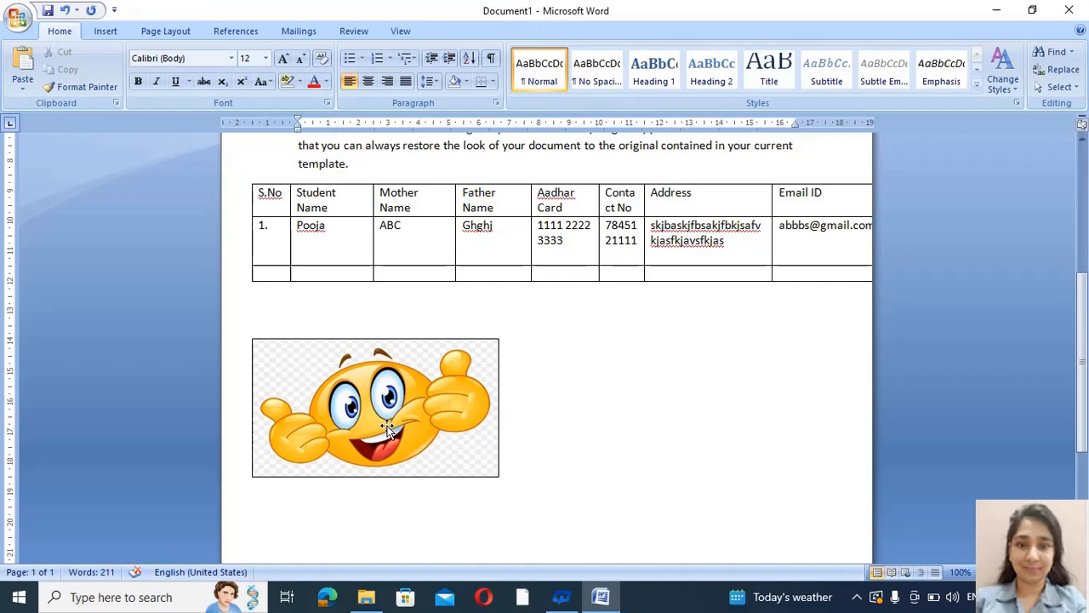
Copy the thumbs-up smiley rectangle twice, forming a row of three with gaps between them
{"action": "left_click", "coordinate": [361, 400]}
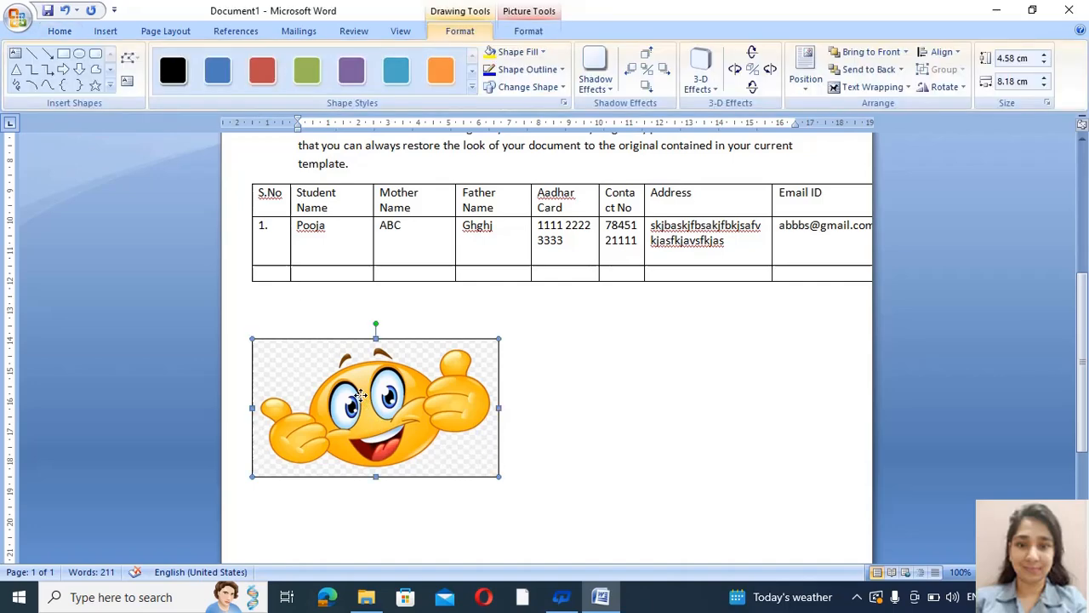
{"action": "left_click_drag", "start_coordinate": [360, 394], "coordinate": [364, 400]}
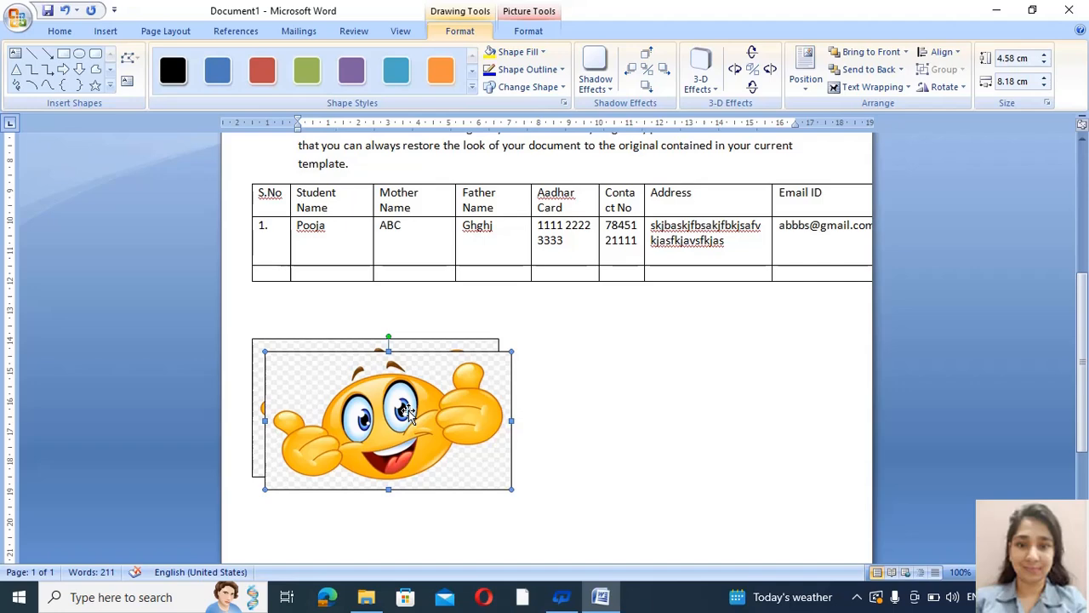
{"action": "left_click_drag", "start_coordinate": [406, 413], "coordinate": [620, 401]}
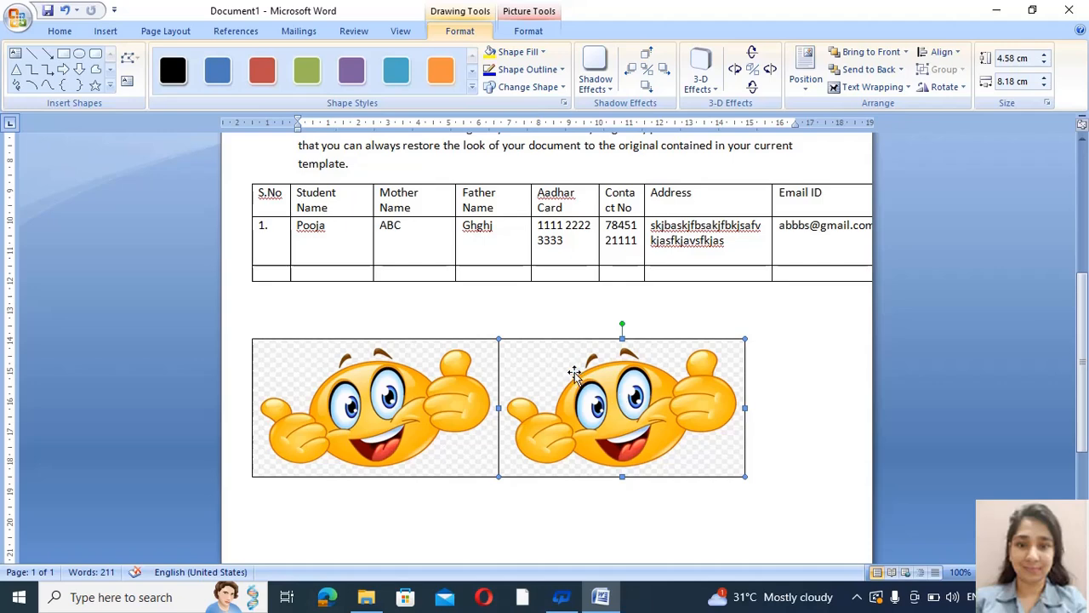
{"action": "mouse_move", "coordinate": [575, 372]}
{"action": "left_mouse_down"}
{"action": "mouse_move", "coordinate": [625, 377]}
{"action": "mouse_move", "coordinate": [596, 371]}
{"action": "left_mouse_up"}
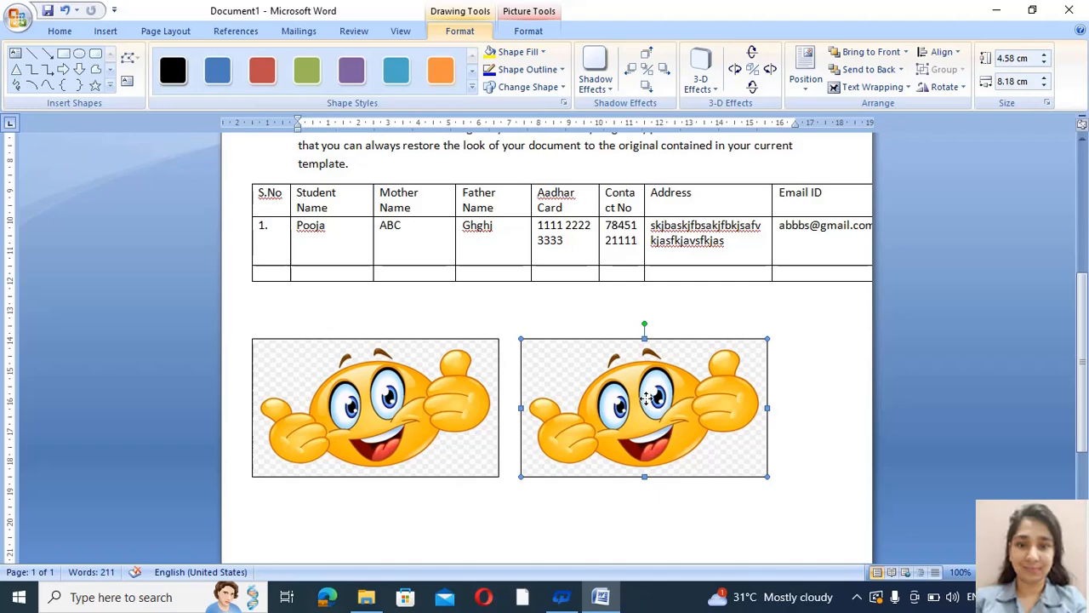
{"action": "key", "text": "ctrl+v"}
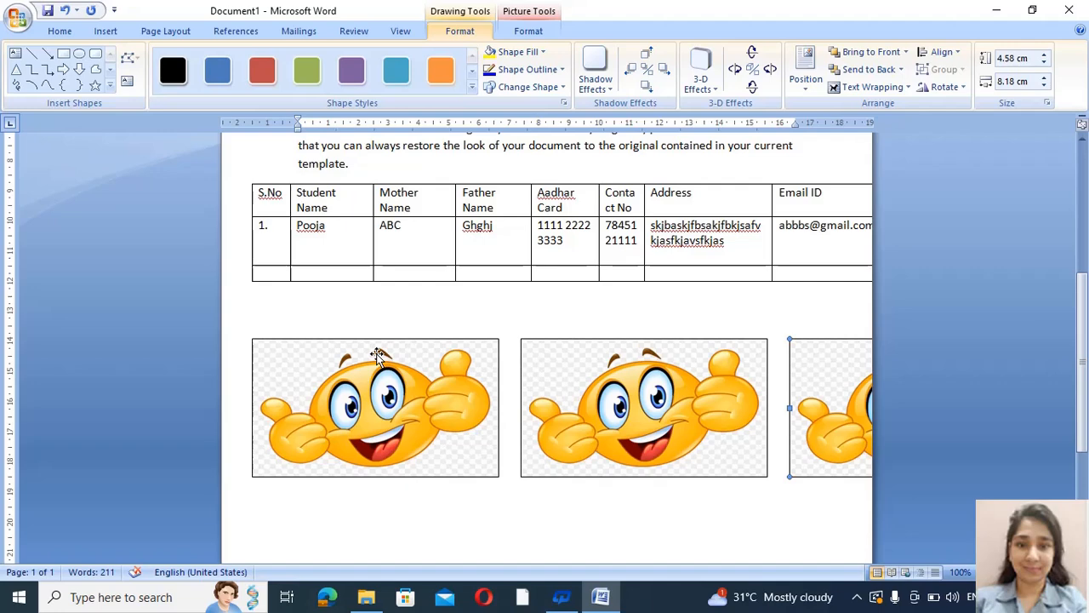
Switch the page to Landscape and check how the table and emoji pictures fit
{"action": "left_click", "coordinate": [161, 33]}
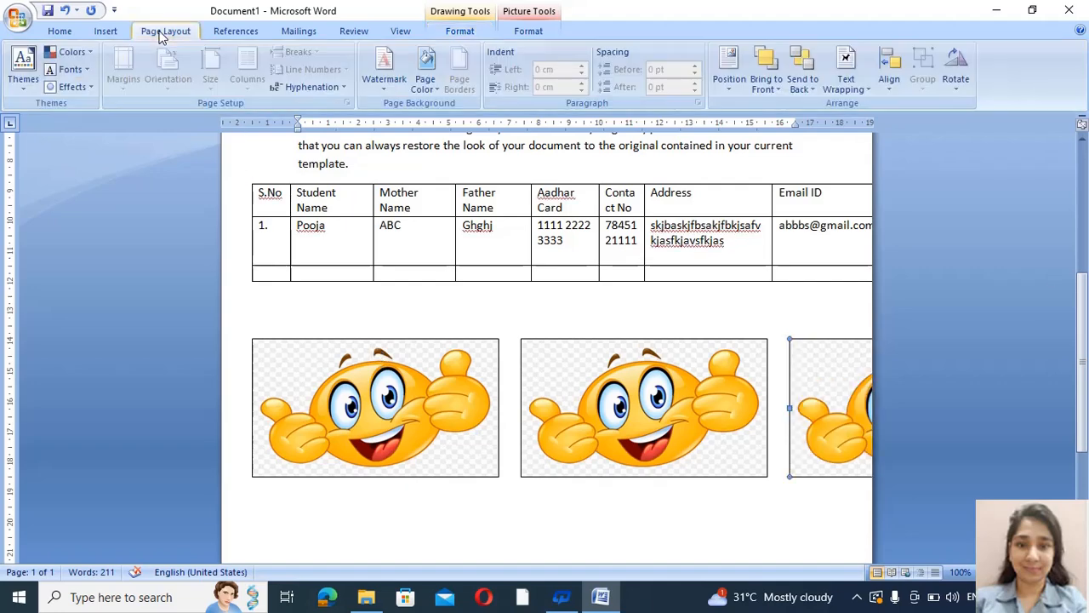
{"action": "left_click", "coordinate": [372, 309]}
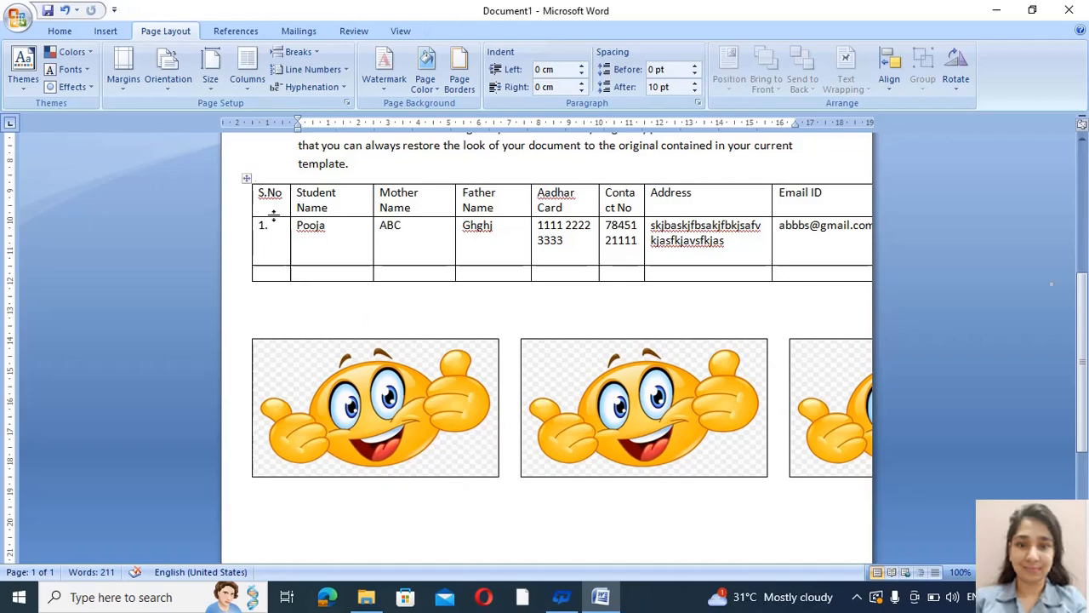
{"action": "left_click", "coordinate": [168, 70]}
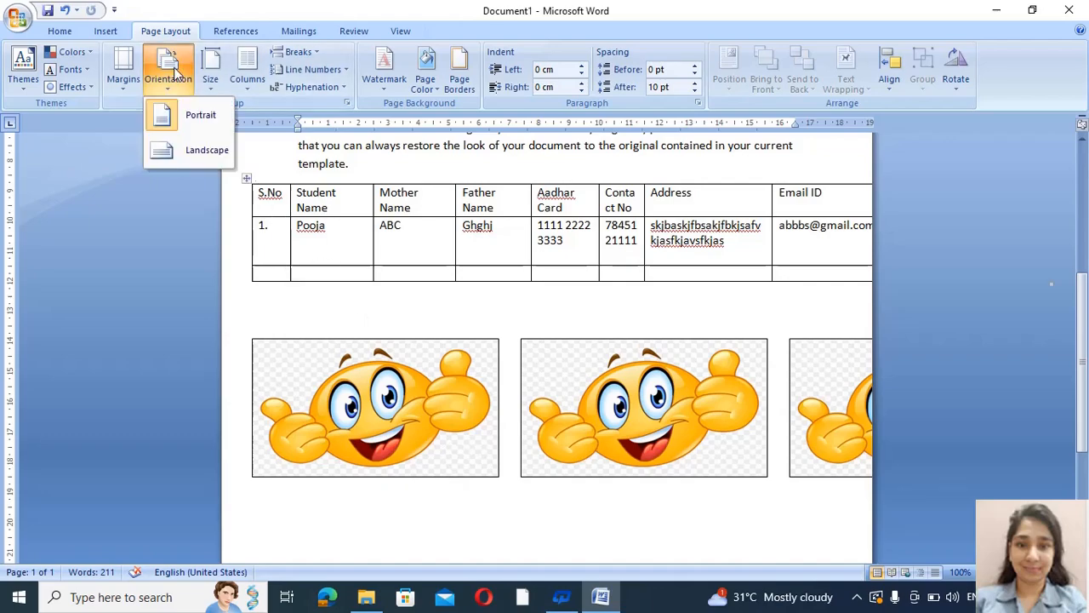
{"action": "left_click", "coordinate": [195, 151]}
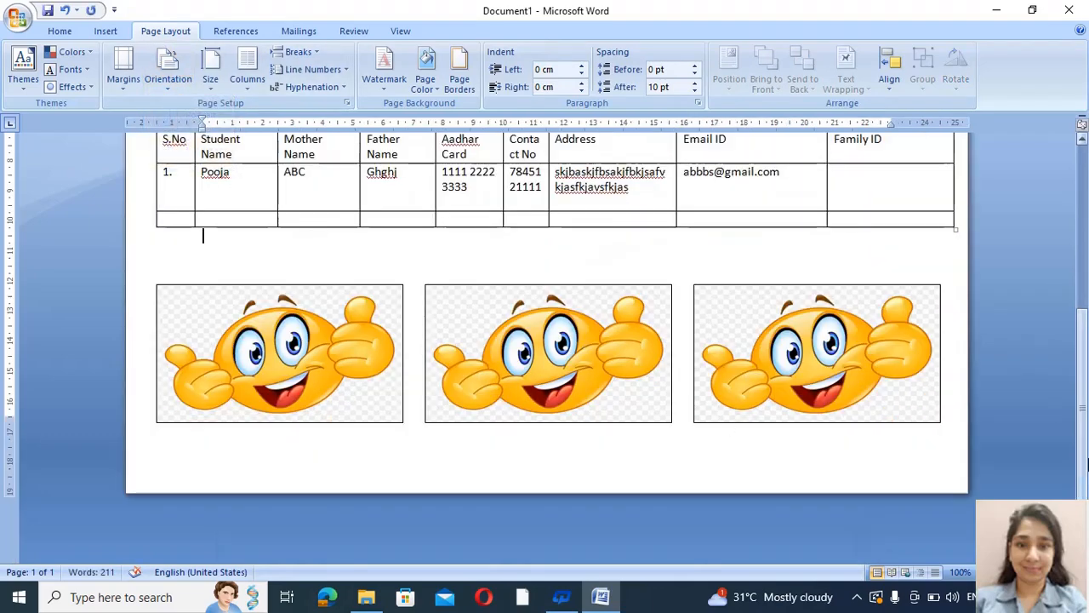
{"action": "left_click_drag", "start_coordinate": [1087, 465], "coordinate": [1081, 314]}
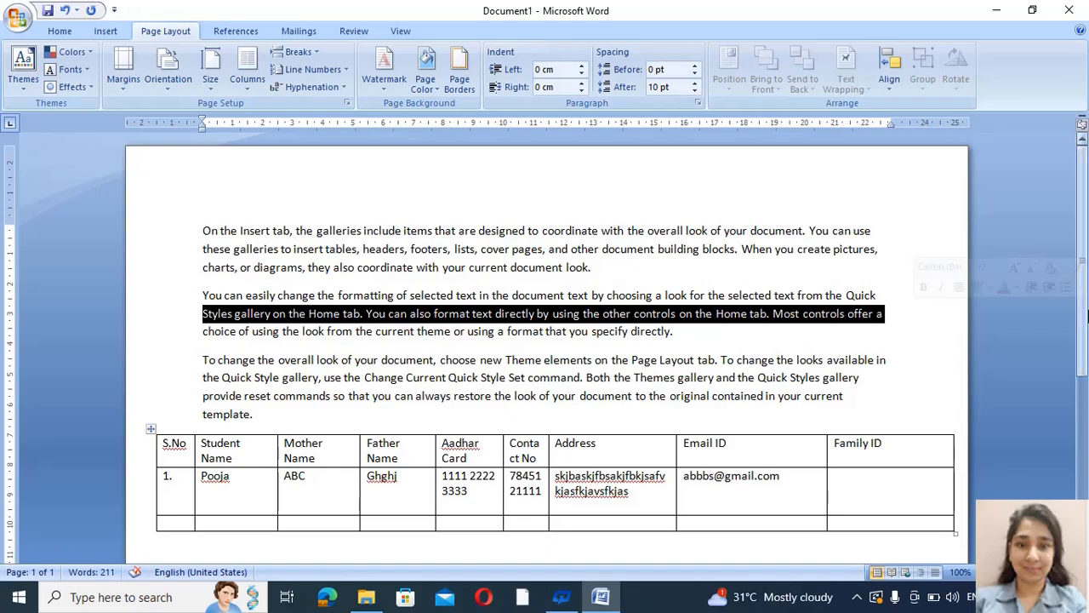
{"action": "scroll", "coordinate": [861, 348], "scroll_direction": "down", "scroll_amount": 5}
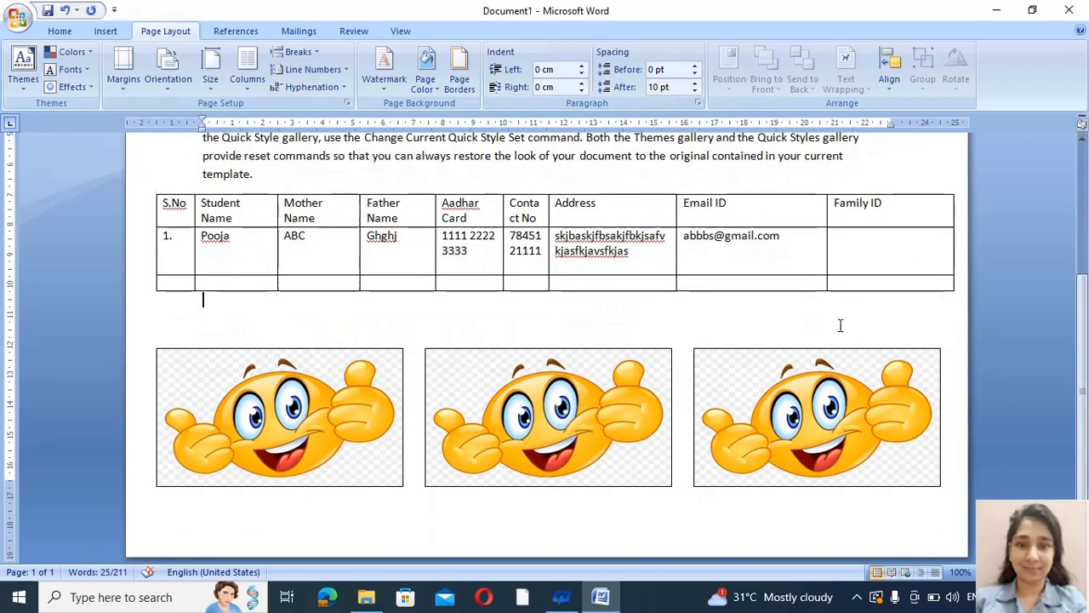
{"action": "left_click", "coordinate": [840, 325]}
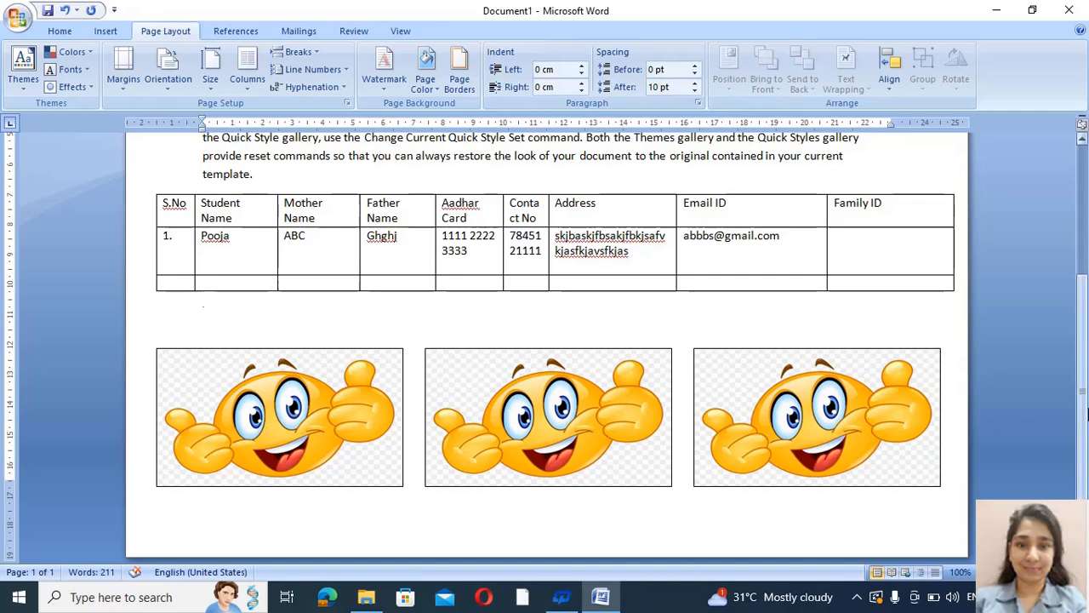
Briefly compare Portrait, then return to Landscape so the full table and three emojis fit
{"action": "left_click", "coordinate": [173, 74]}
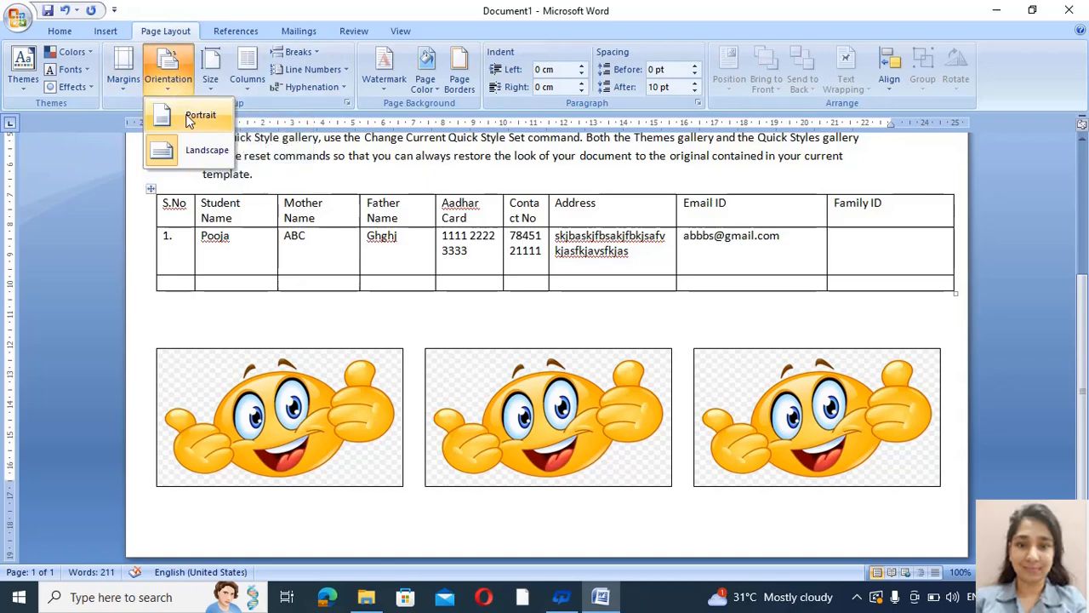
{"action": "left_click", "coordinate": [187, 114]}
{"action": "scroll", "coordinate": [1086, 214], "scroll_direction": "up", "scroll_amount": 4}
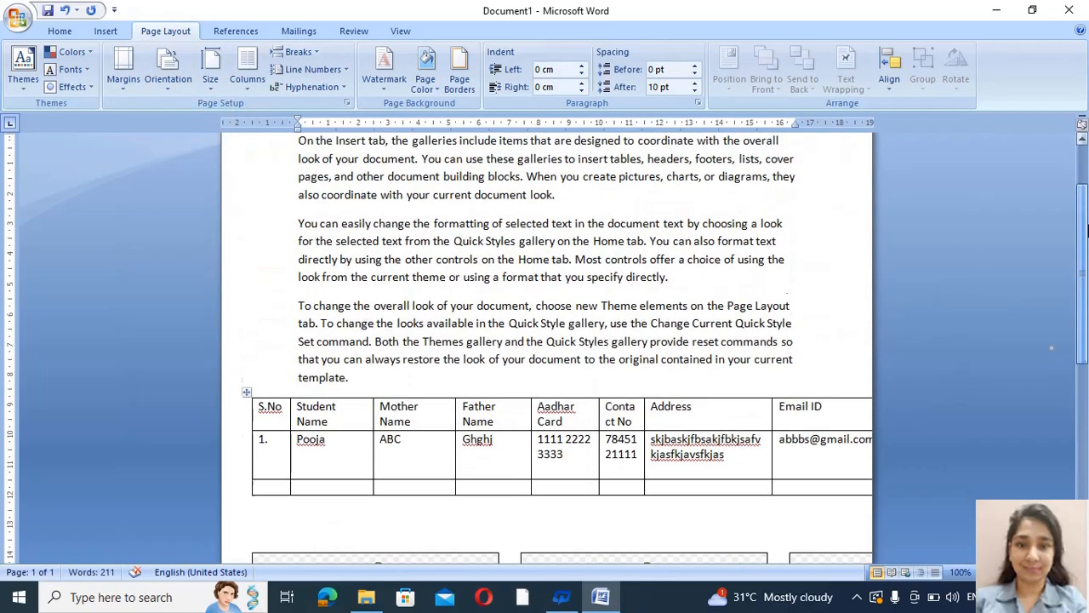
{"action": "left_click_drag", "start_coordinate": [1087, 214], "coordinate": [1086, 270]}
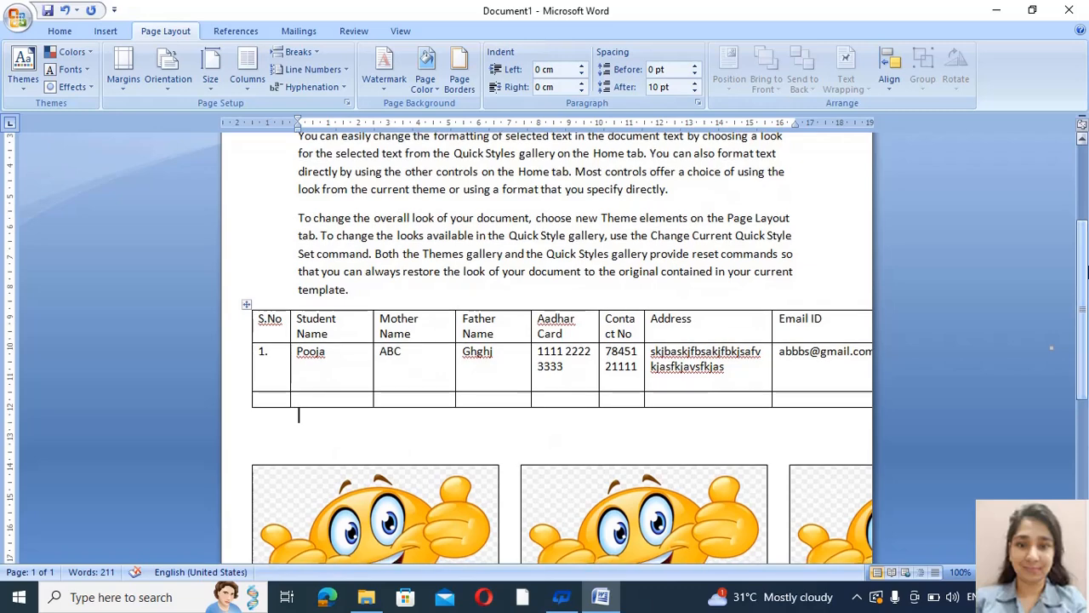
{"action": "scroll", "coordinate": [1086, 270], "scroll_direction": "down", "scroll_amount": 1}
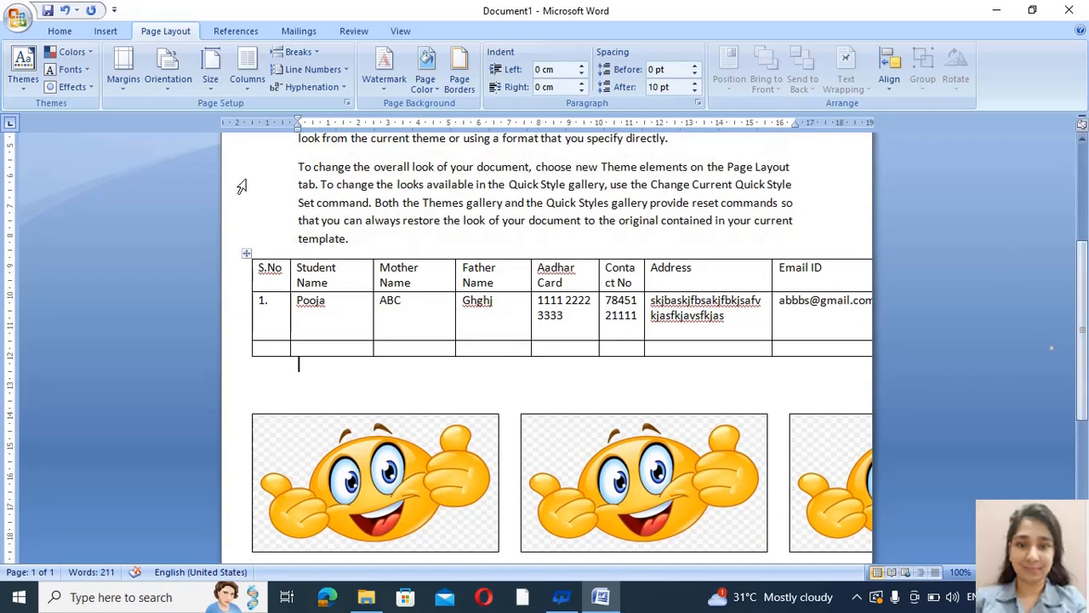
{"action": "left_click", "coordinate": [180, 69]}
{"action": "left_click", "coordinate": [199, 161]}
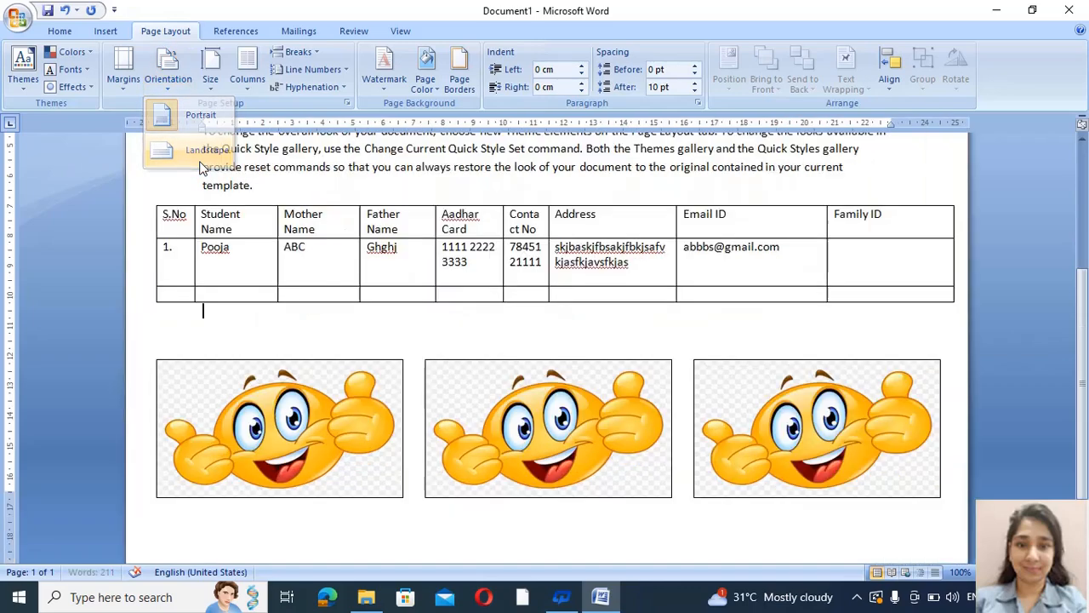
{"action": "scroll", "coordinate": [1086, 313], "scroll_direction": "up", "scroll_amount": 2}
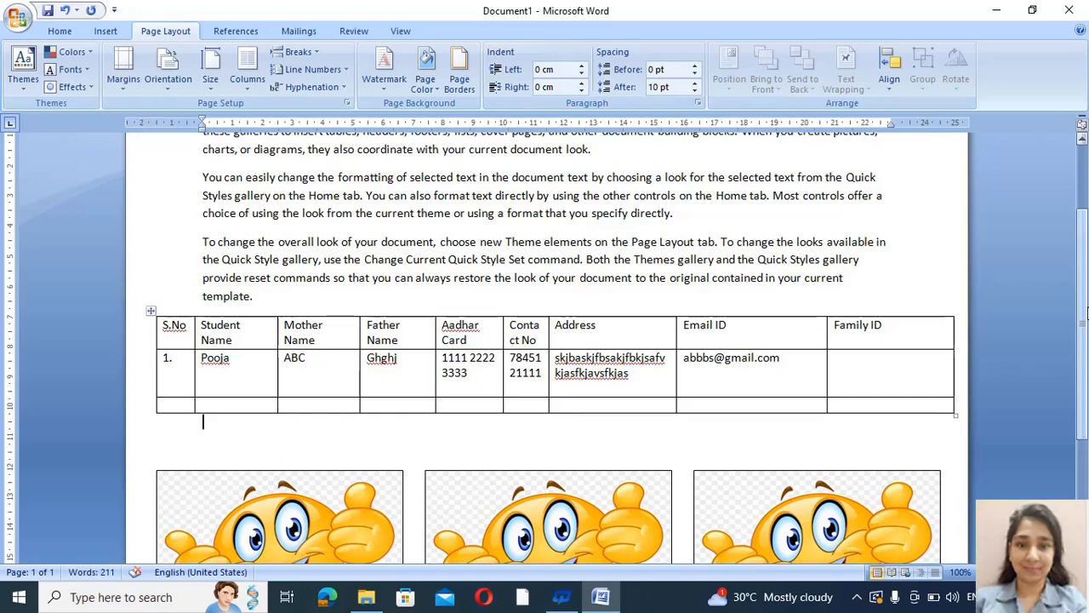
{"action": "scroll", "coordinate": [1085, 313], "scroll_direction": "up", "scroll_amount": 3}
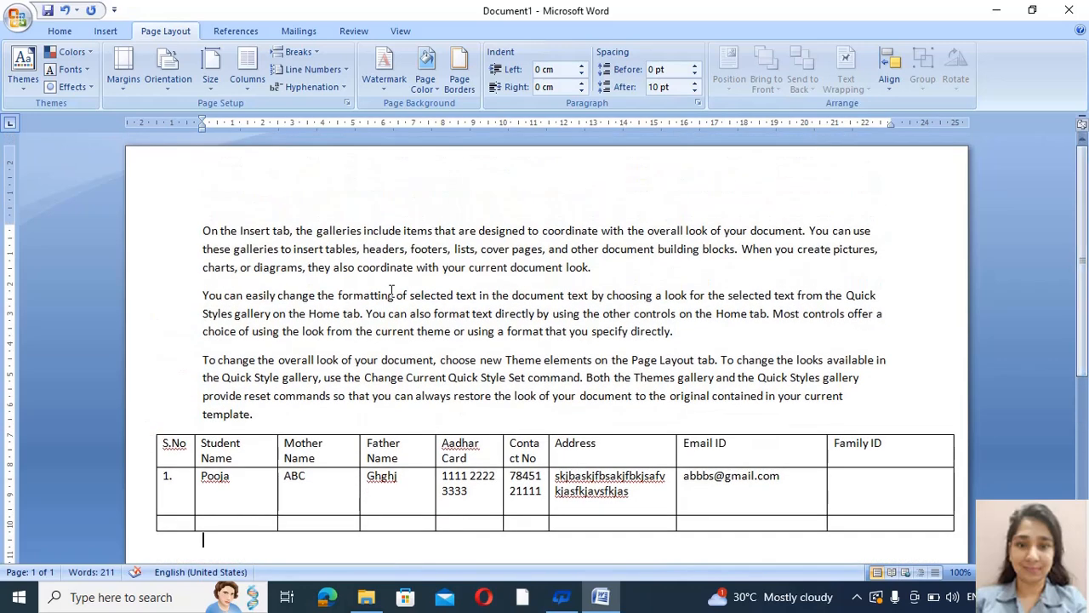
{"action": "left_click", "coordinate": [17, 18]}
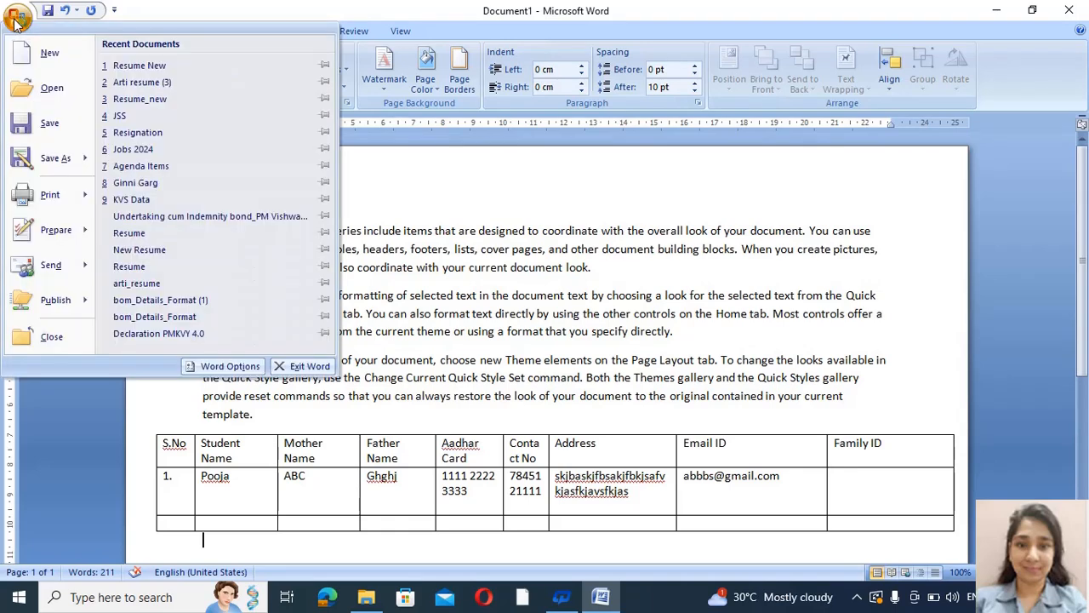
{"action": "mouse_move", "coordinate": [51, 194]}
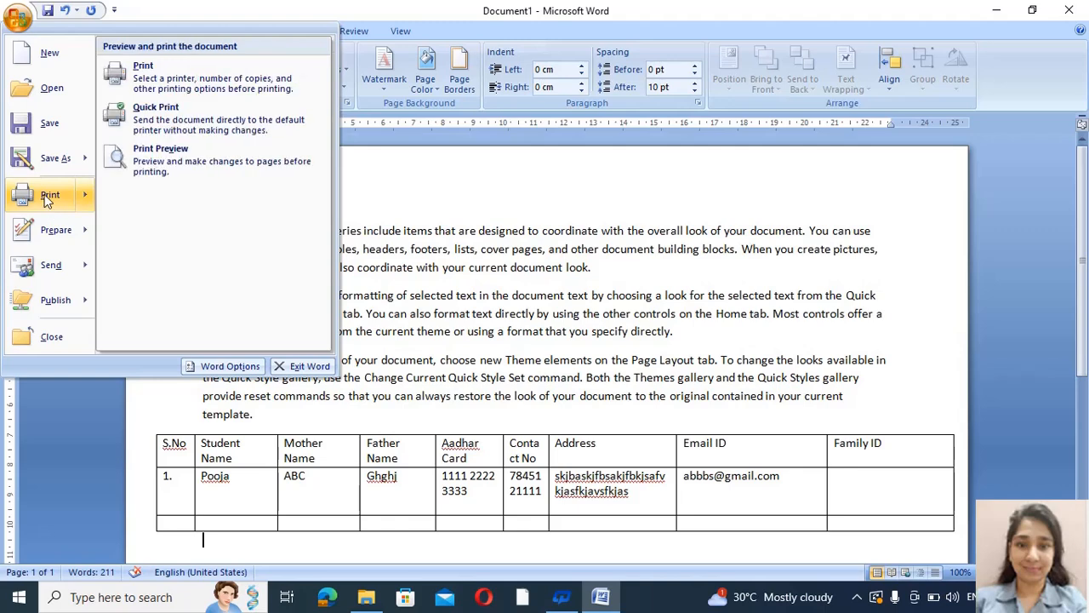
{"action": "left_click", "coordinate": [155, 171]}
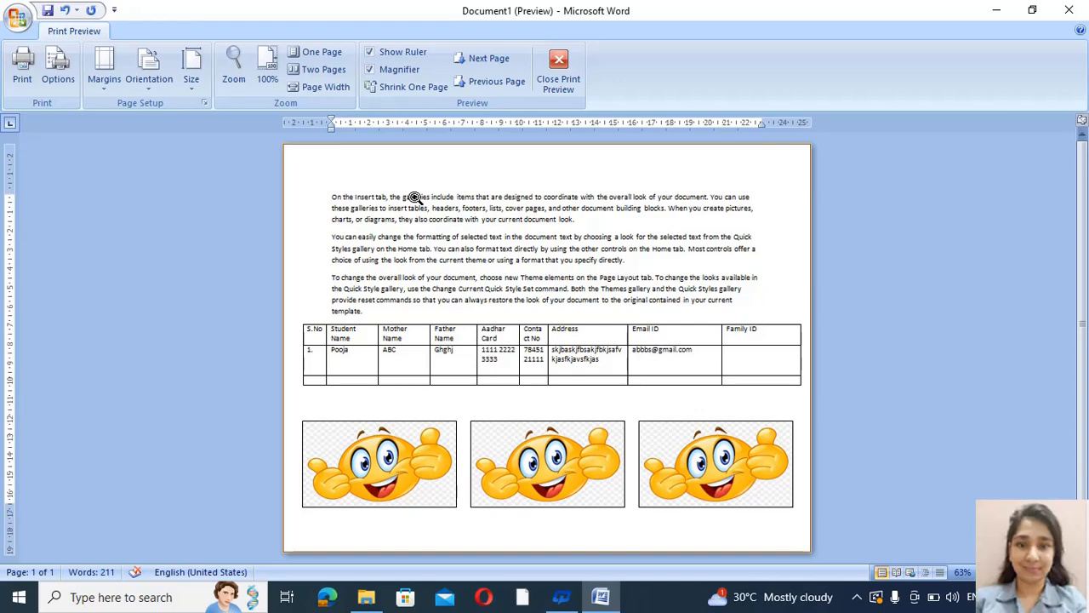
{"action": "left_click", "coordinate": [554, 69]}
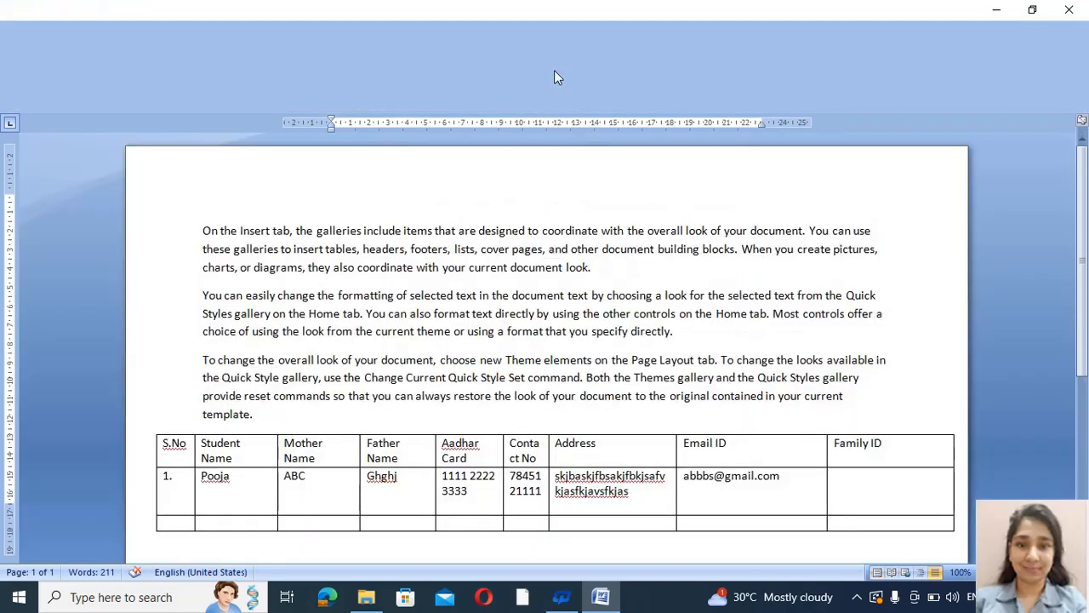